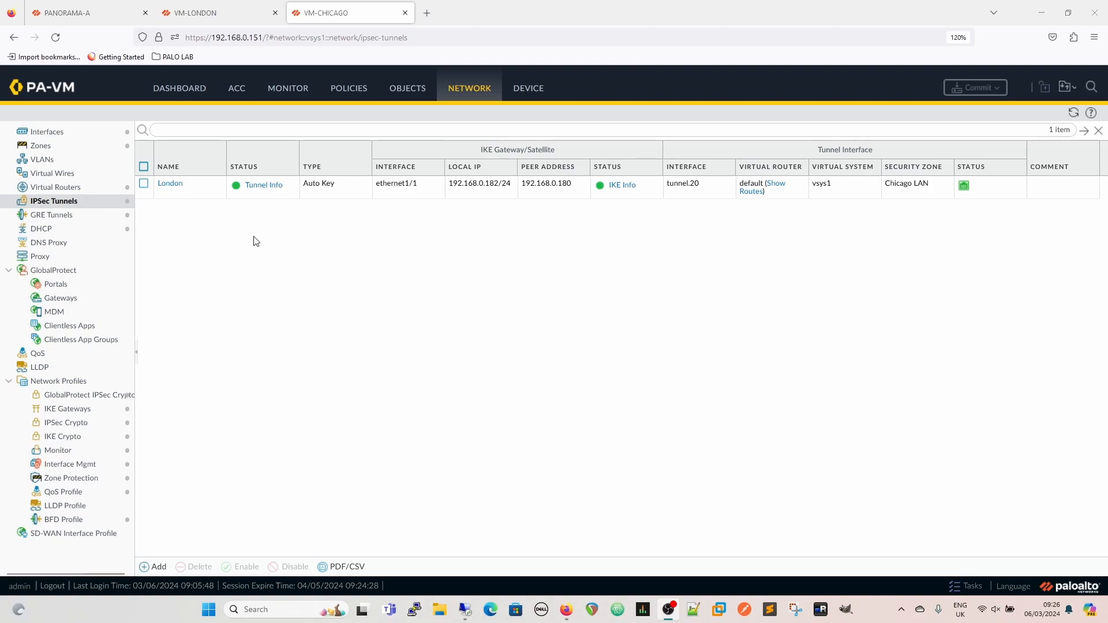
Review the general and advanced options of the London IKE gateway, leaving its settings unmodified
left_click(67, 411)
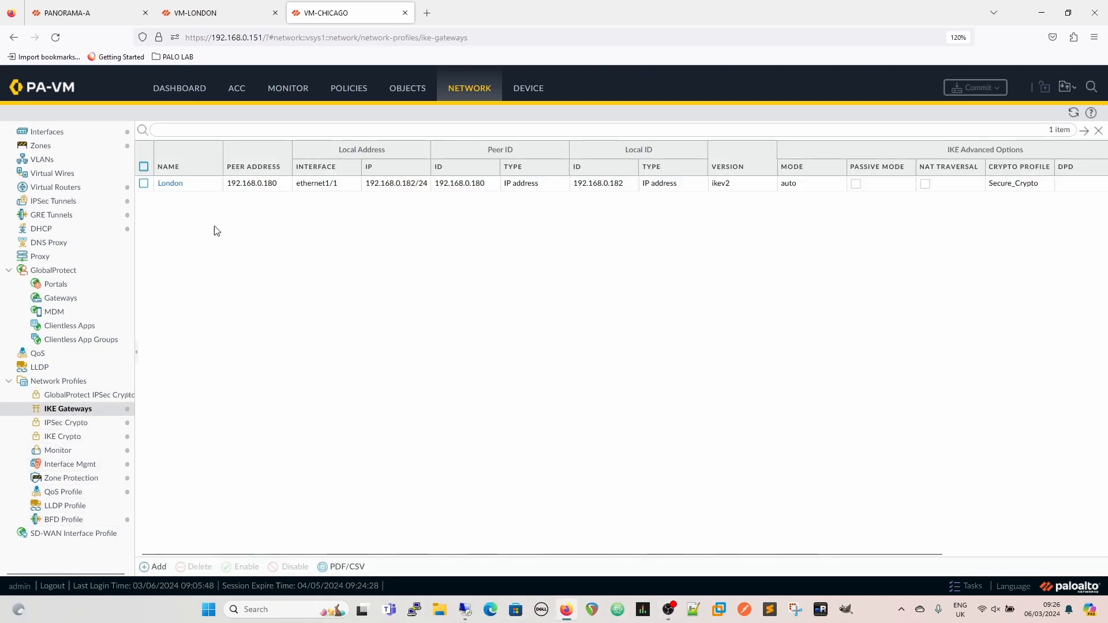
left_click(168, 183)
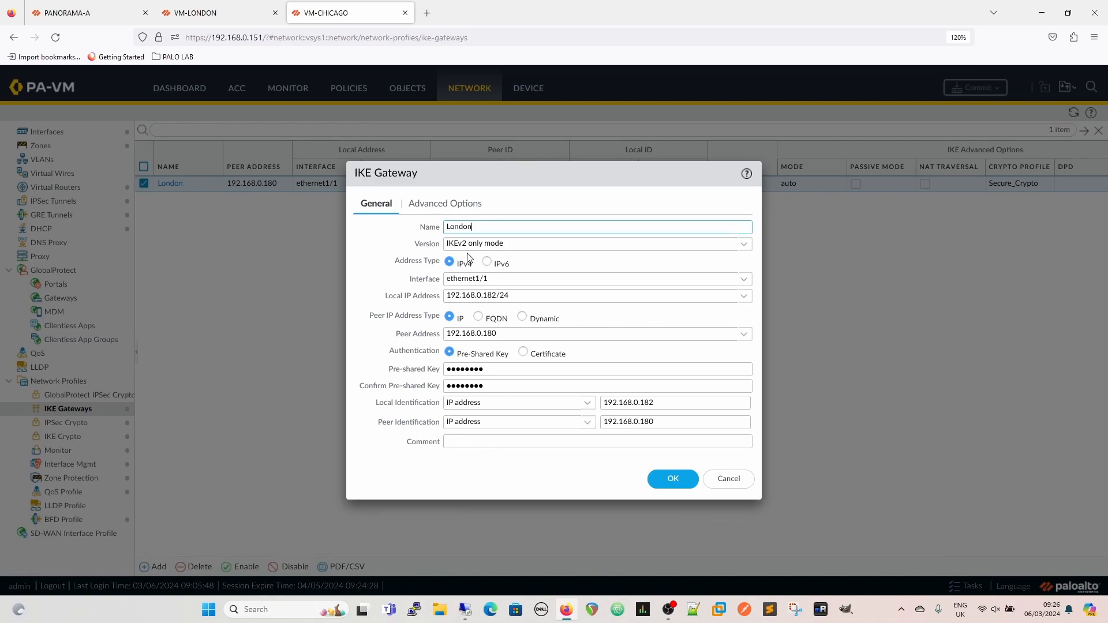
left_click(434, 207)
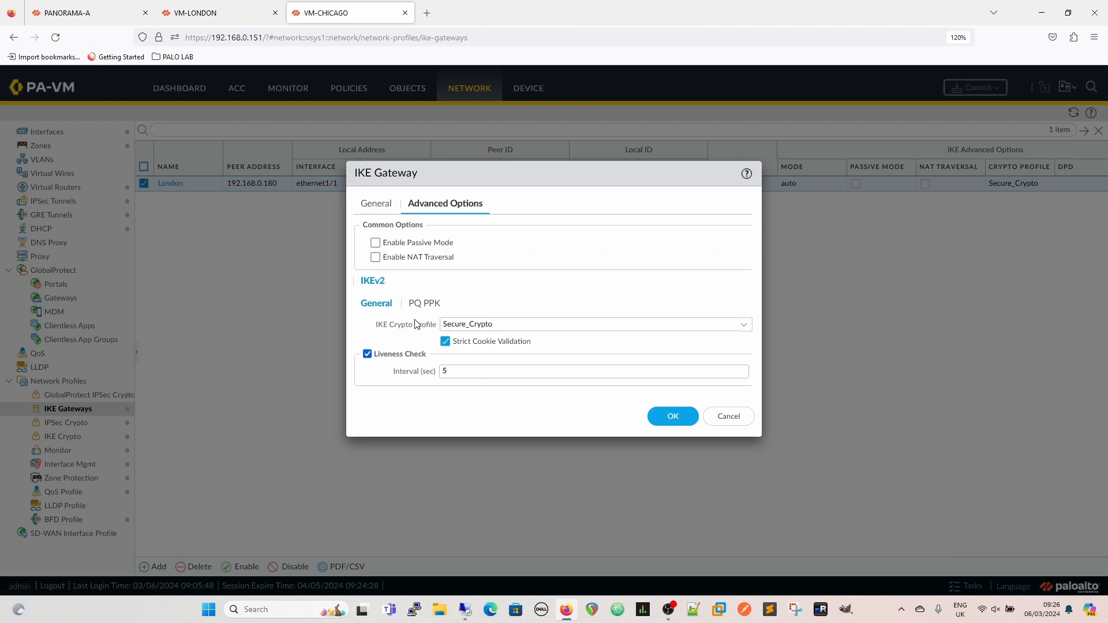
left_click(730, 426)
Examine the DH group, encryption, authentication and timers of the Secure_Crypto IKE crypto profile
left_click(58, 439)
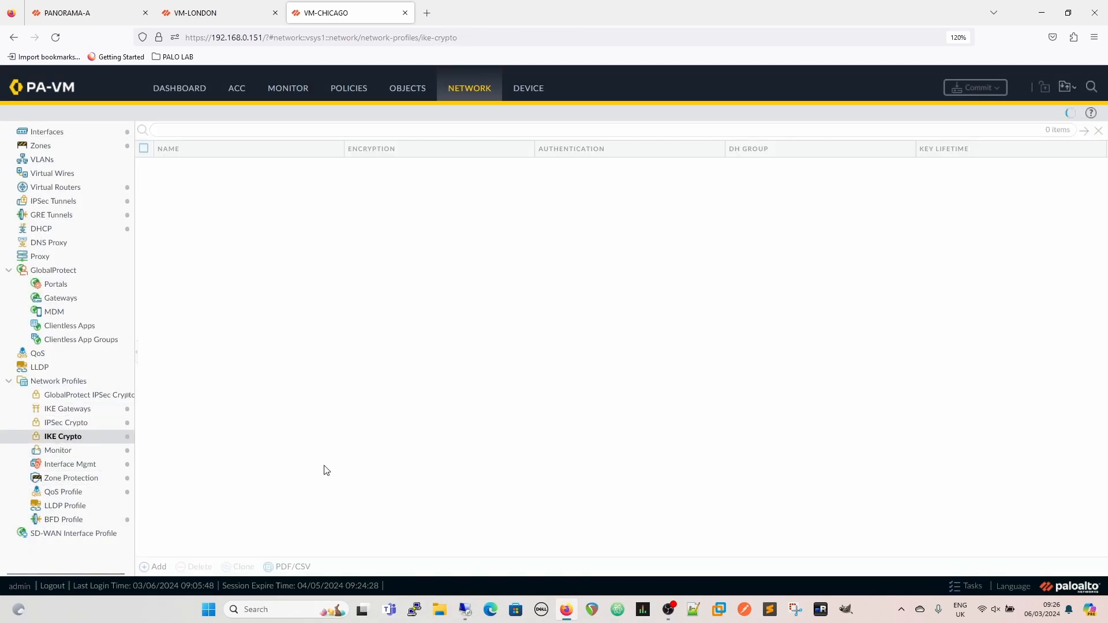
left_click(184, 220)
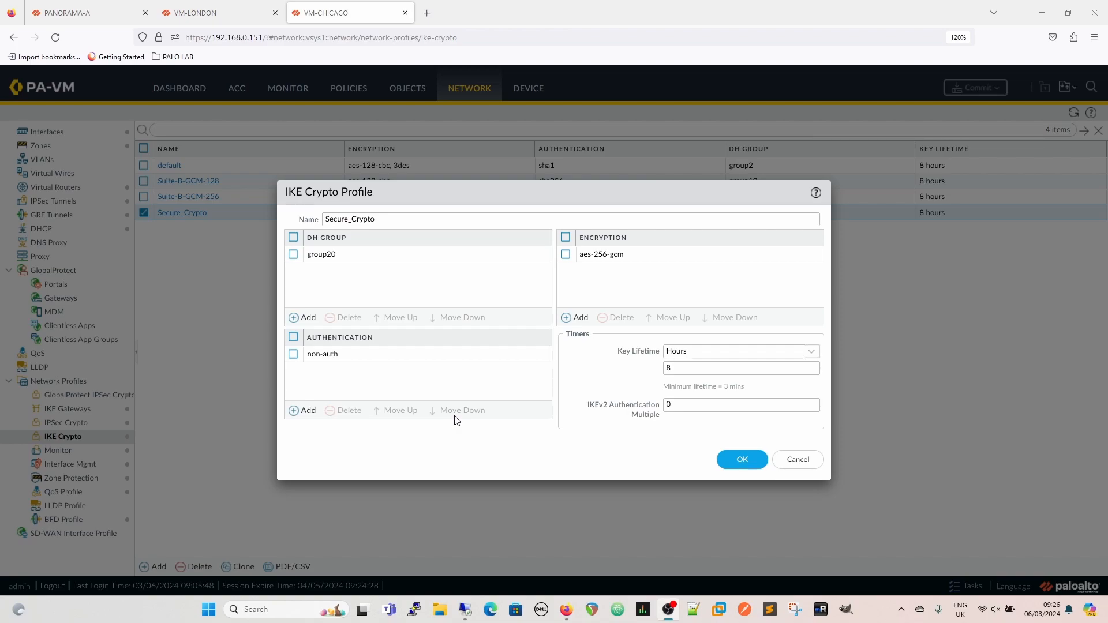
left_click(797, 465)
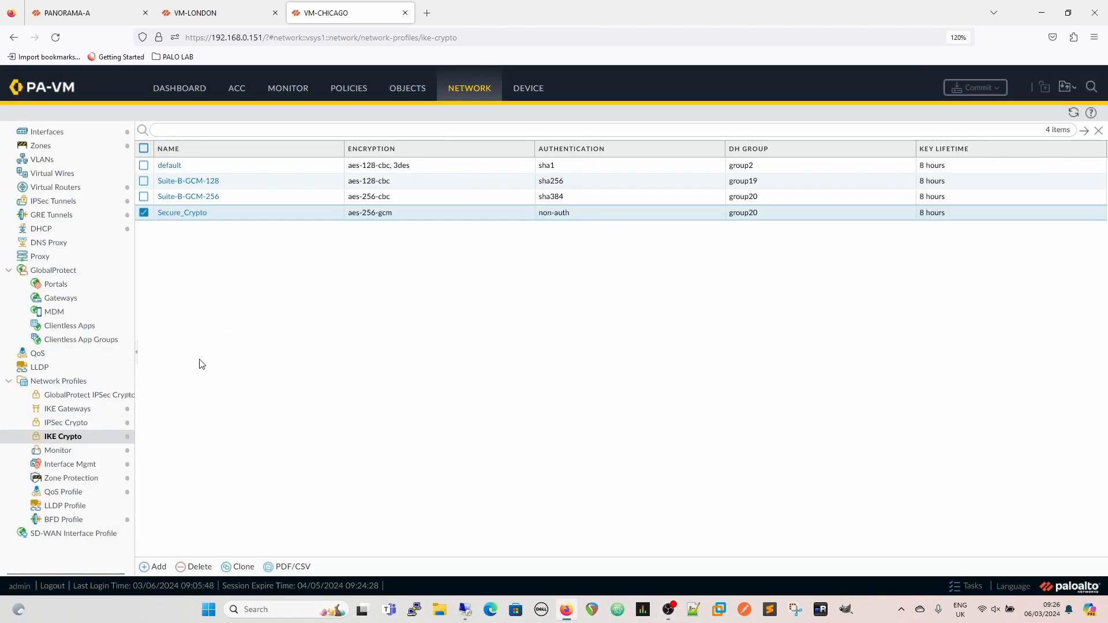
Check which IKE gateway and IPSec crypto profile the London IPSec tunnel uses
left_click(57, 202)
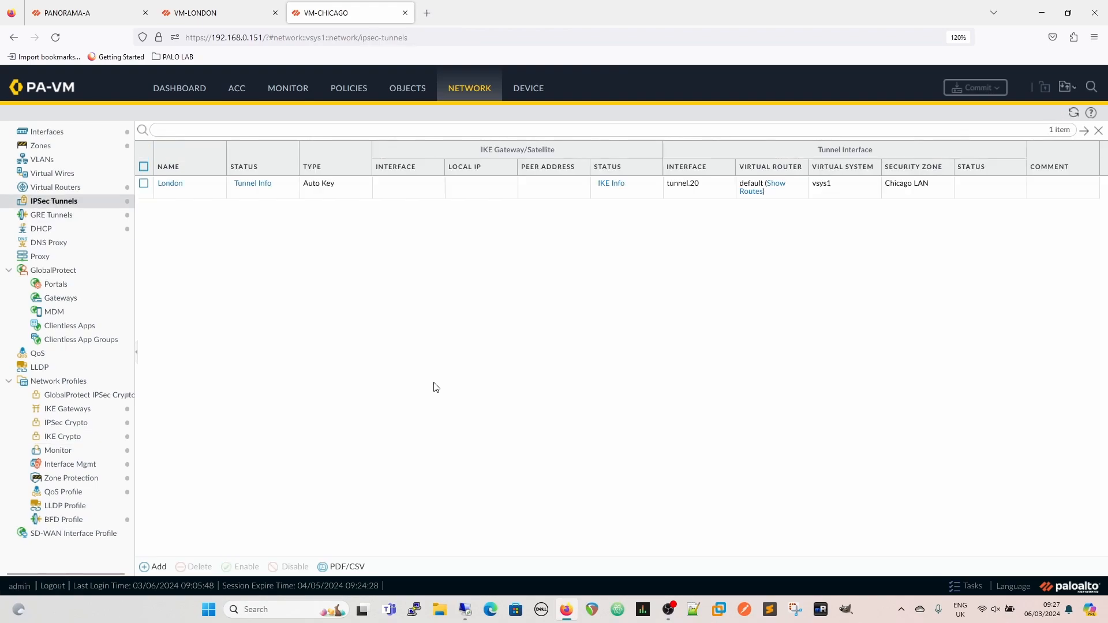
left_click(171, 184)
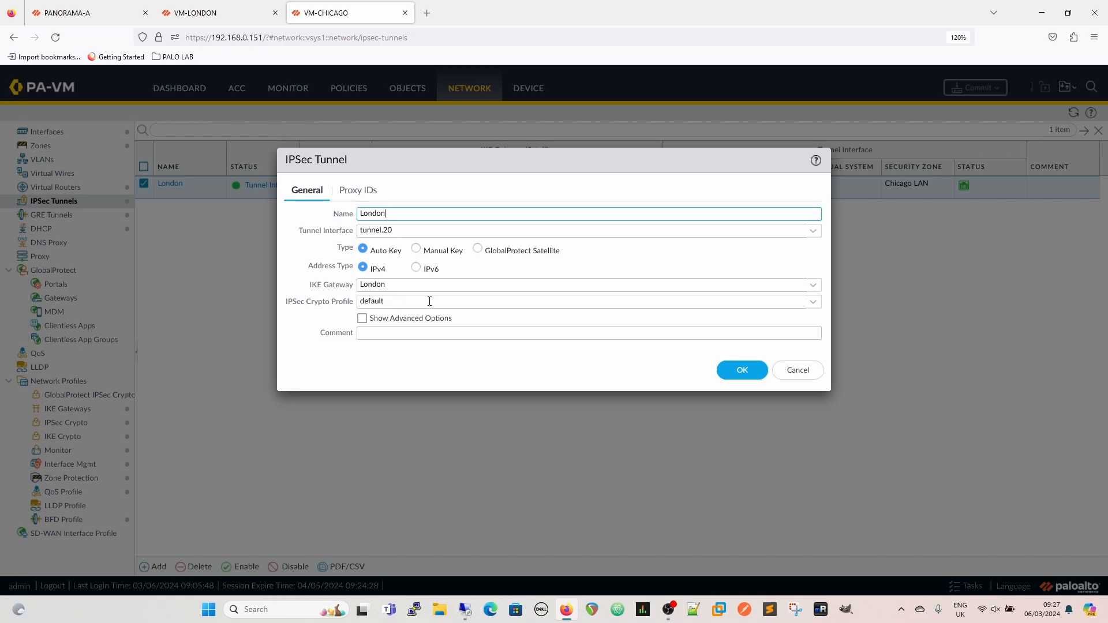
left_click(798, 370)
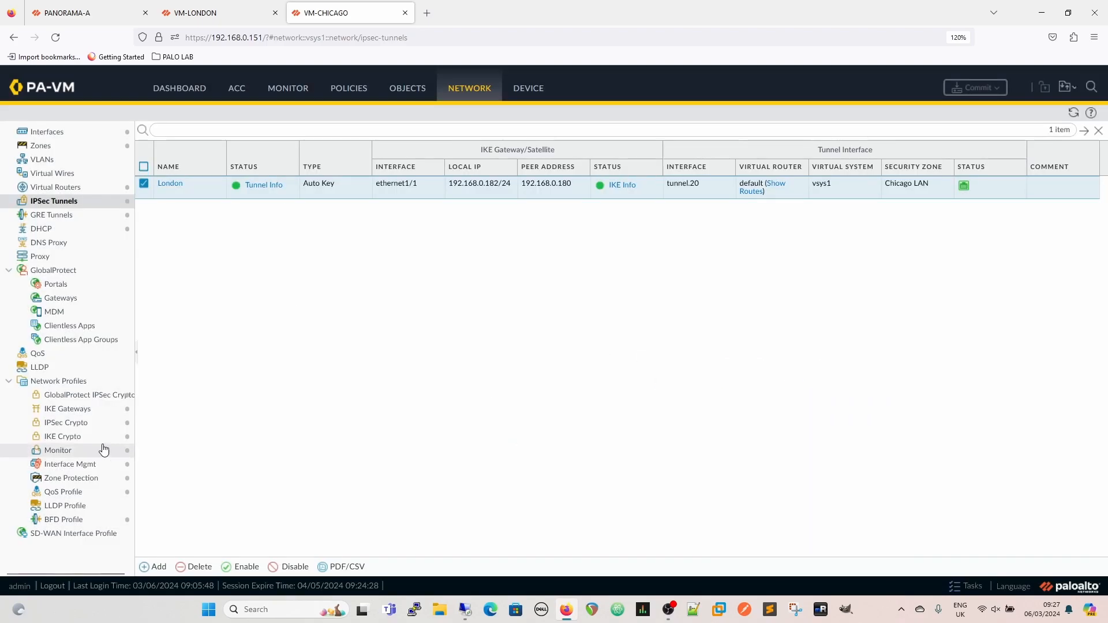
Inspect the encryption and authentication entries of the default IPSec crypto profile and close it without saving
left_click(89, 424)
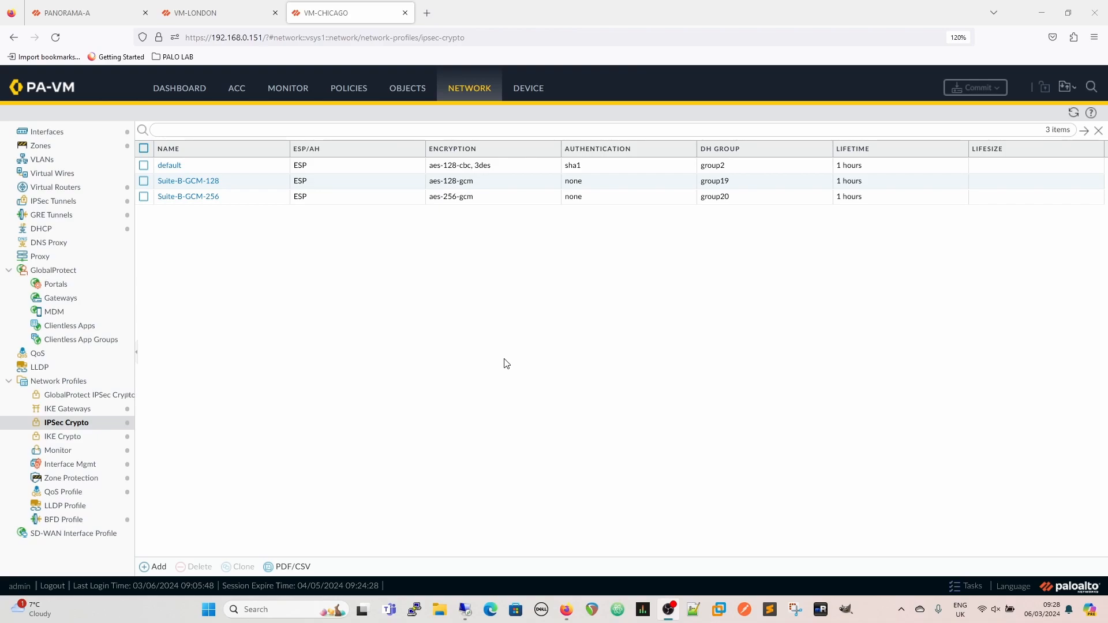
left_click(175, 167)
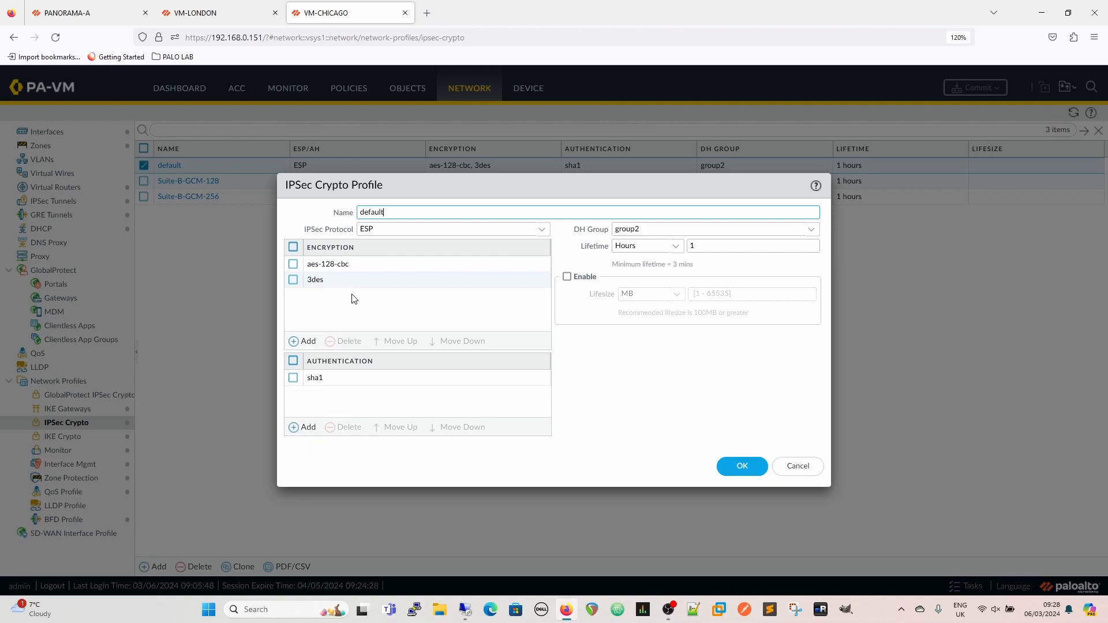
left_click(294, 280)
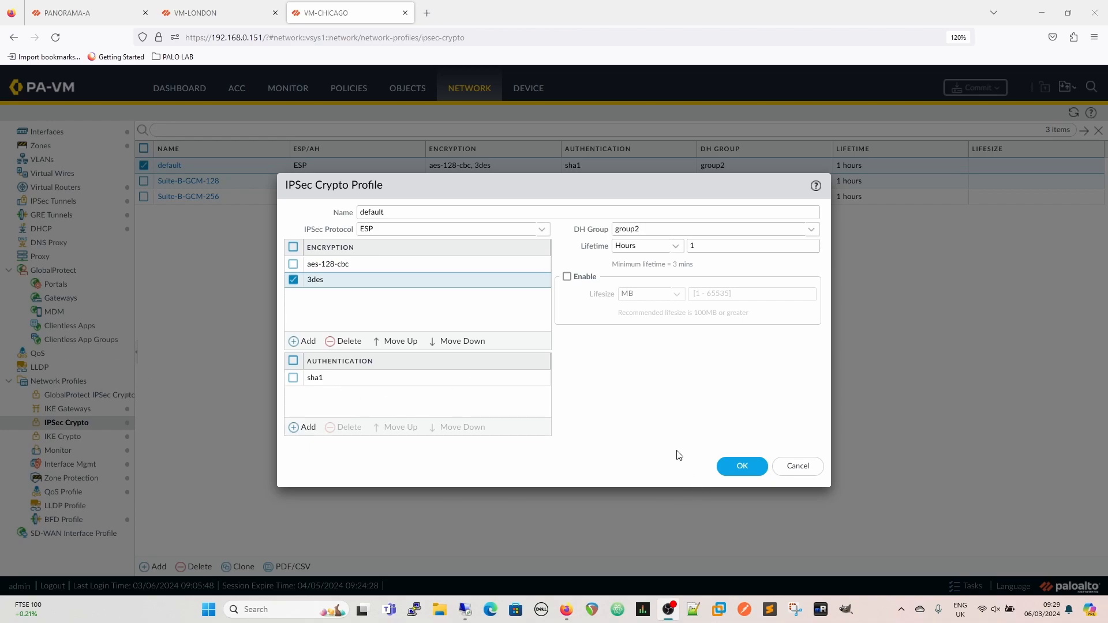
left_click(810, 475)
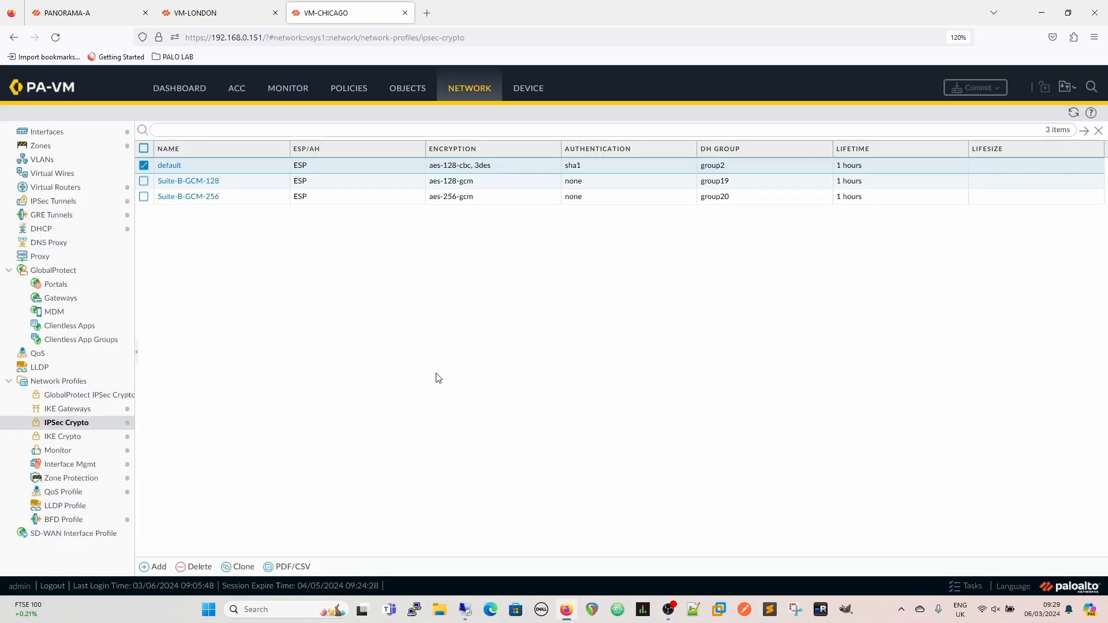
Start a new IPSec crypto profile named Secure_IPSEC_Crypto with DH group set to group21
left_click(160, 572)
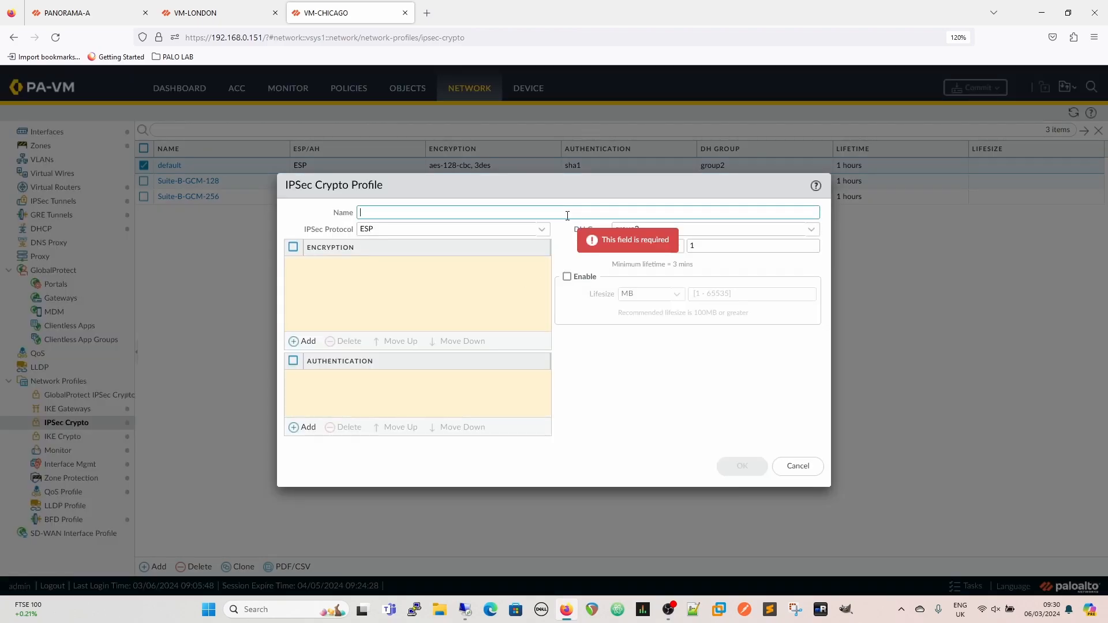
type("Secure")
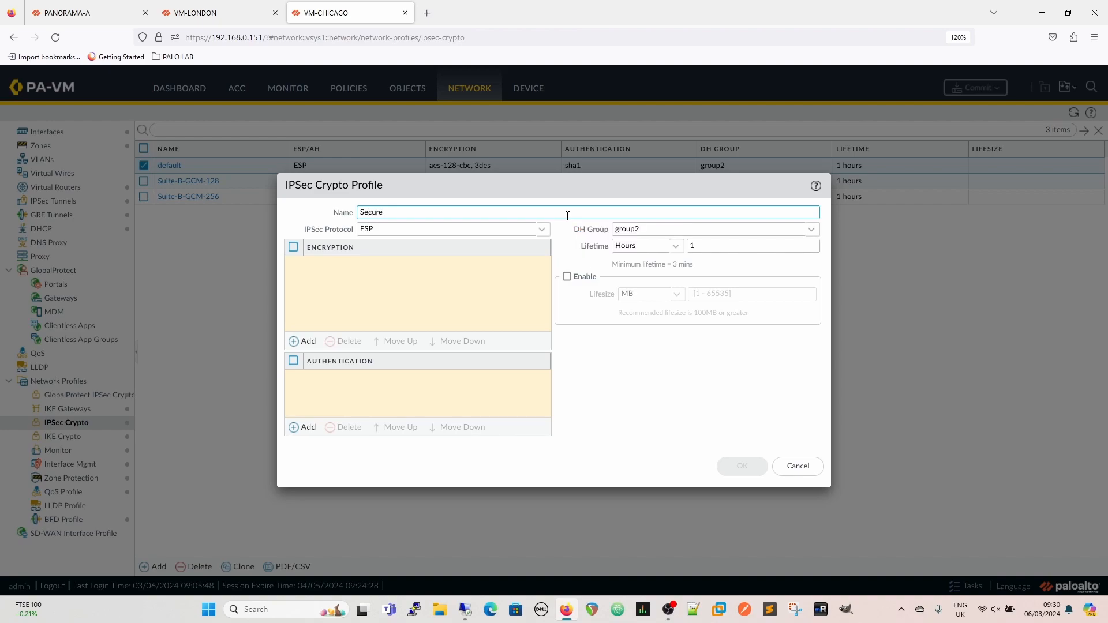
type("_IPSEC_CRypto")
key("BackSpace")
key("BackSpace")
key("BackSpace")
key("BackSpace")
type("rypto")
left_click(812, 231)
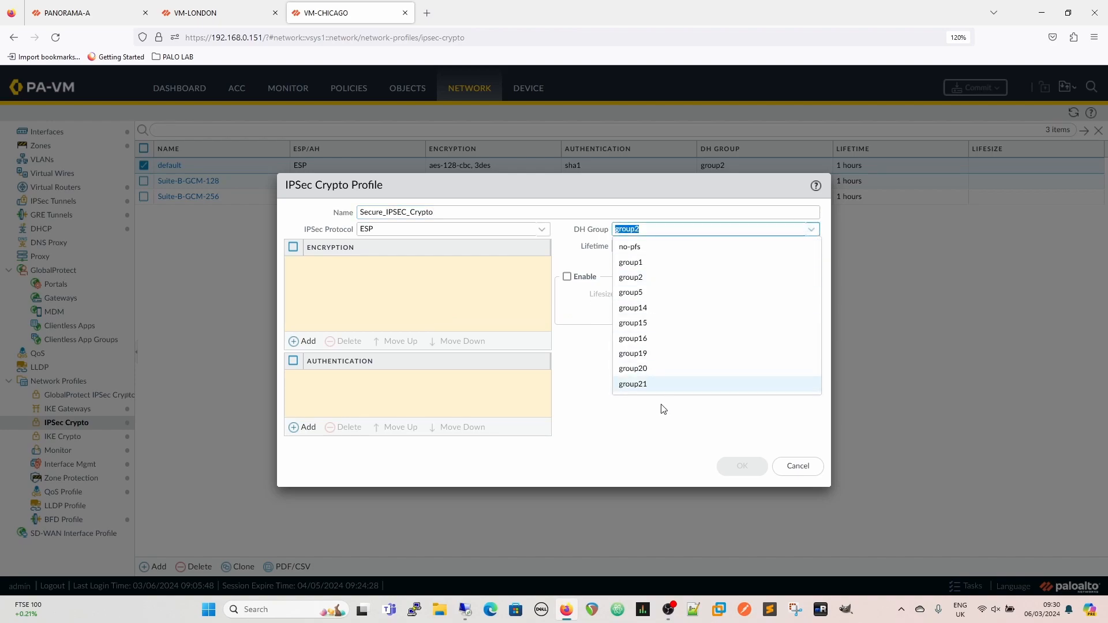
left_click(630, 385)
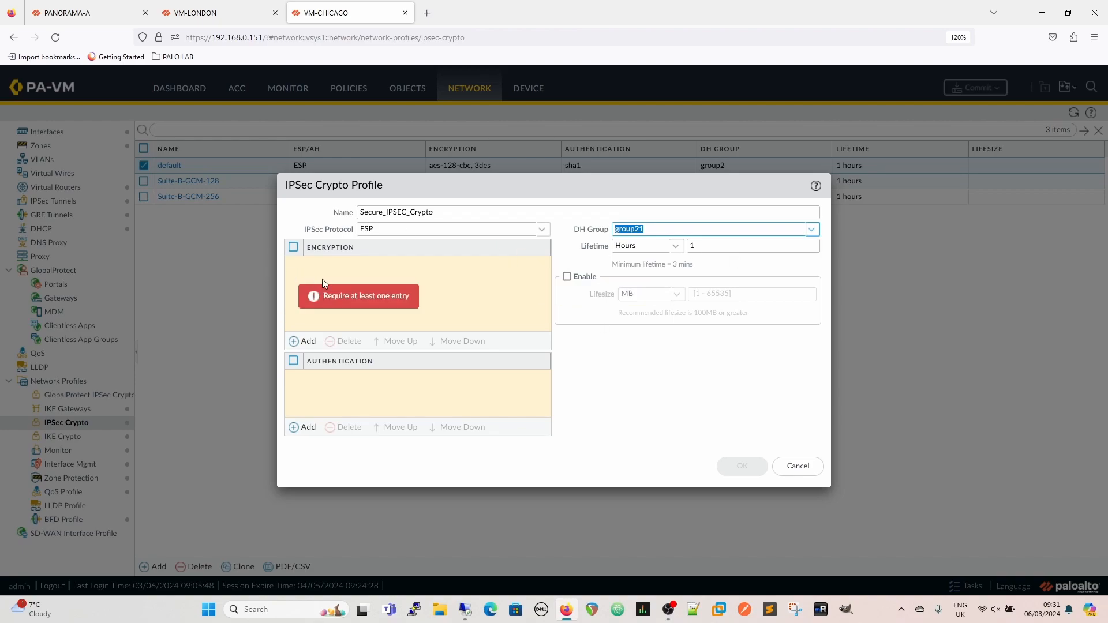
Add aes-256-gcm encryption and set authentication to none in the Secure_IPSEC_Crypto profile
left_click(296, 341)
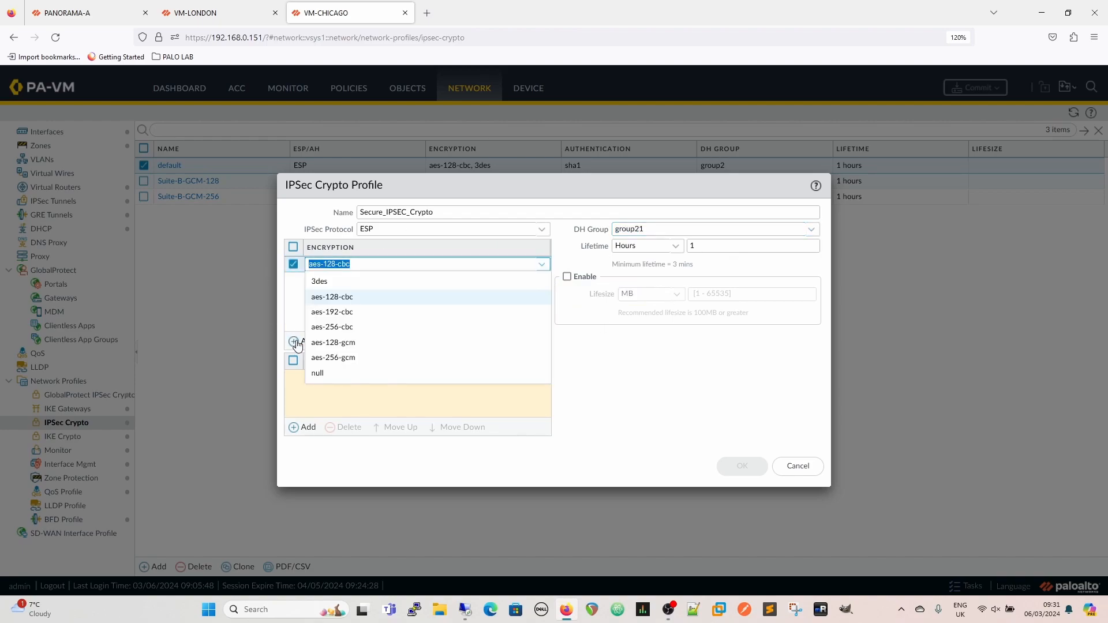
left_click(362, 358)
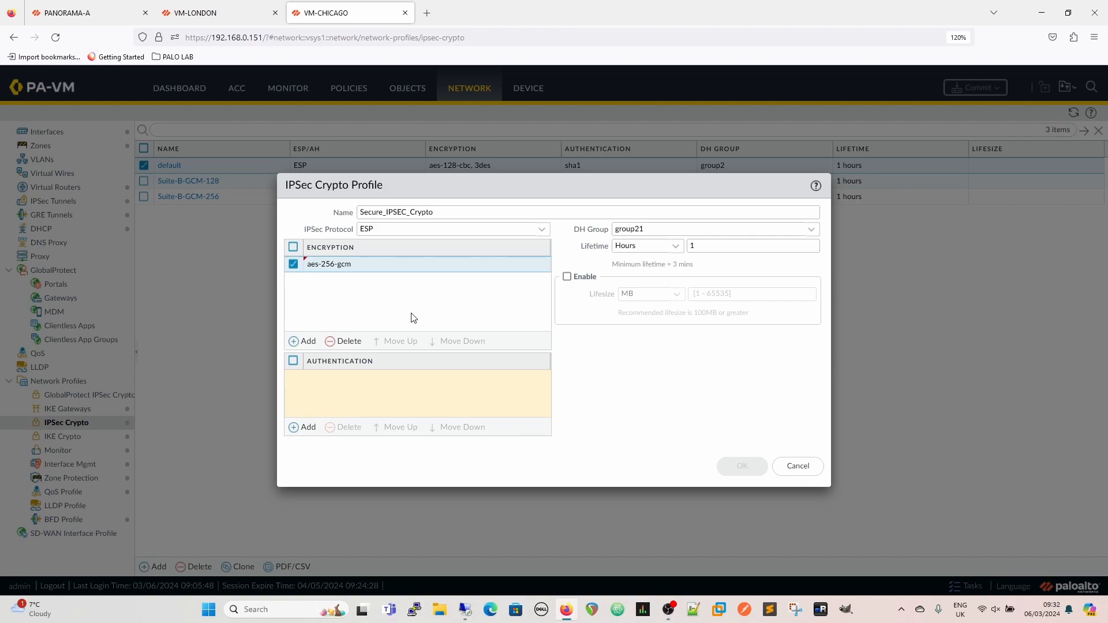
left_click(301, 427)
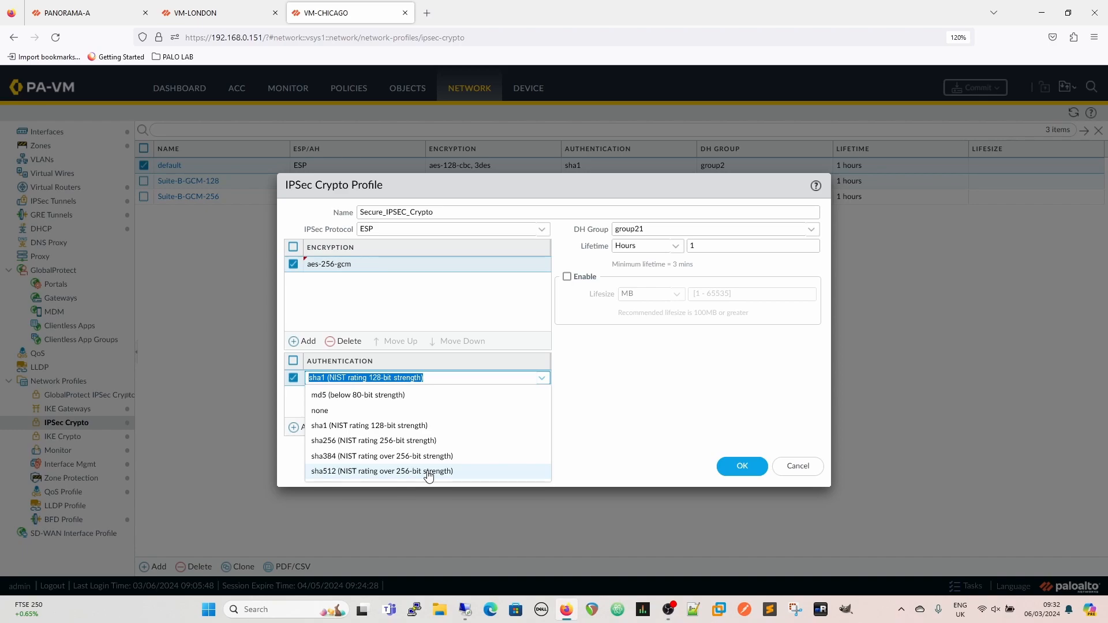
left_click(349, 415)
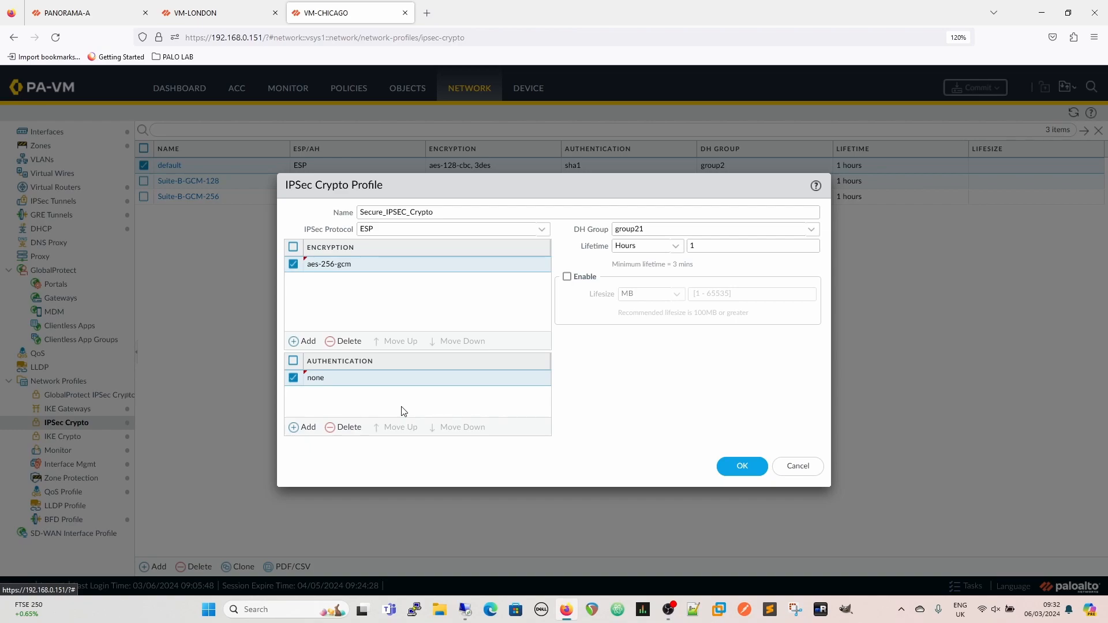
left_click(301, 341)
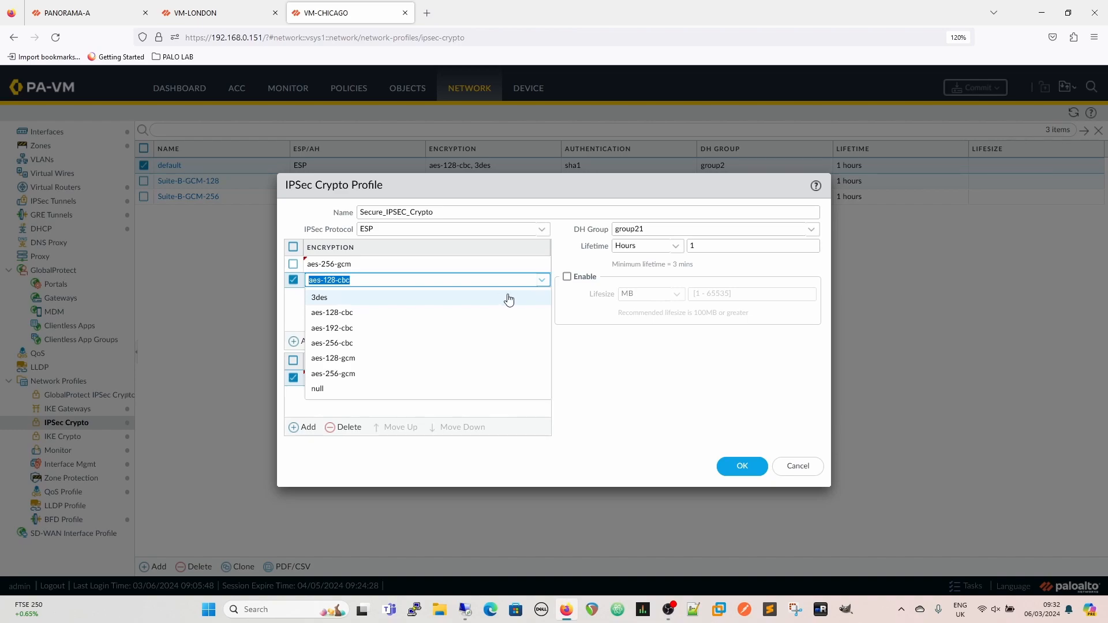
left_click(632, 384)
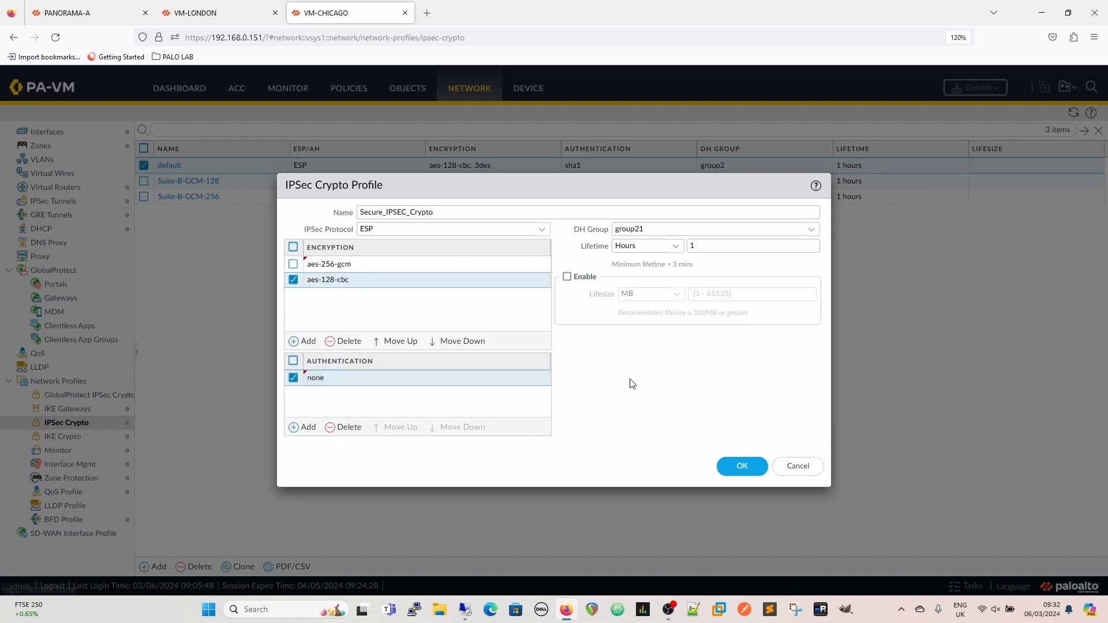
left_click(333, 344)
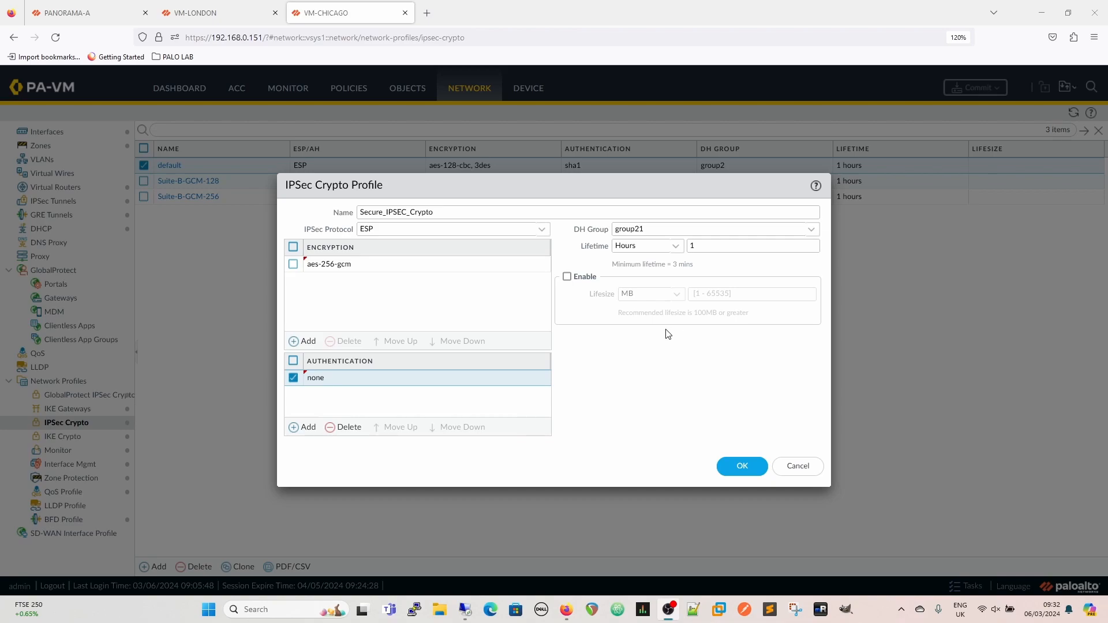
Save the Secure_IPSEC_Crypto profile and check the continuous ping to 172.16.0.2 in the remote desktop session
left_click(735, 468)
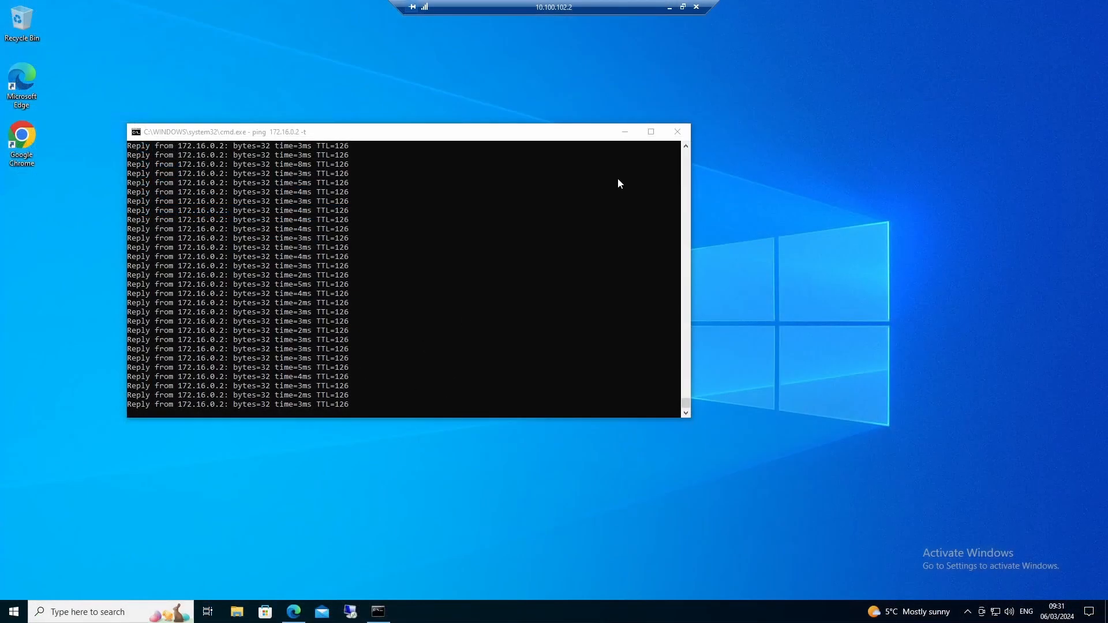
mouse_move(796, 0)
left_click_drag(553, 5, 875, 16)
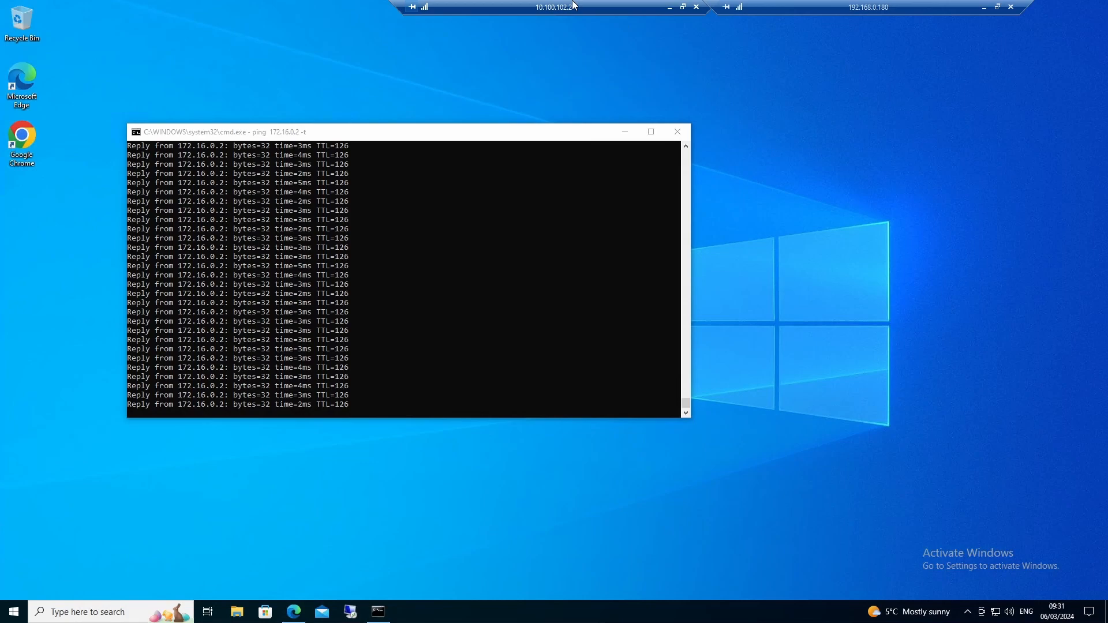
mouse_move(934, 6)
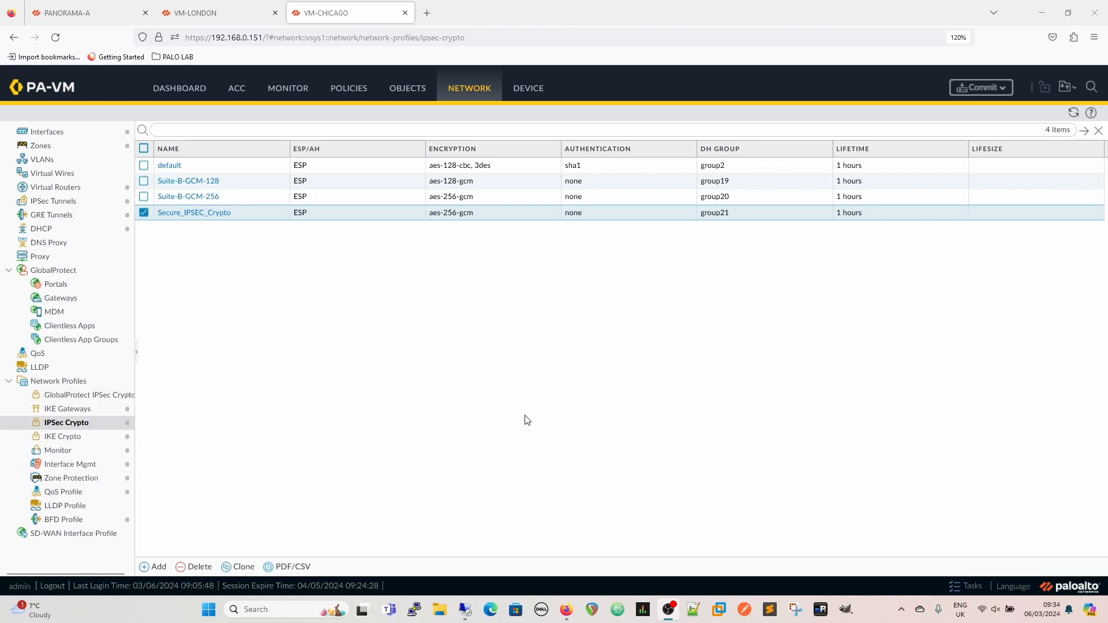
Assign the Secure_IPSEC_Crypto profile to the London IPSec tunnel and save the tunnel
left_click(74, 202)
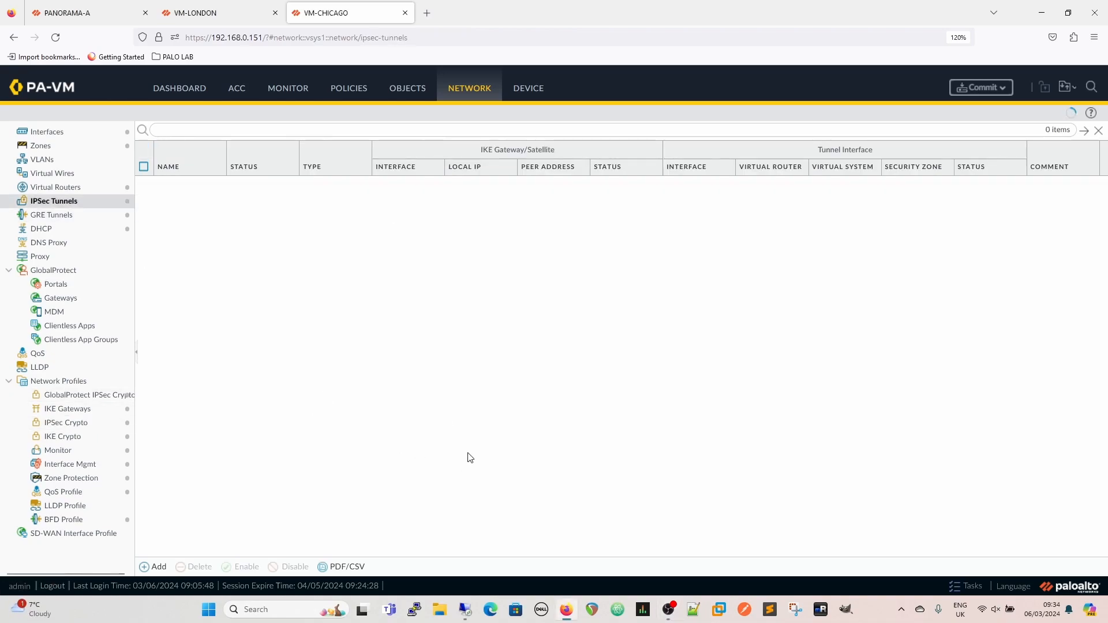
left_click(163, 189)
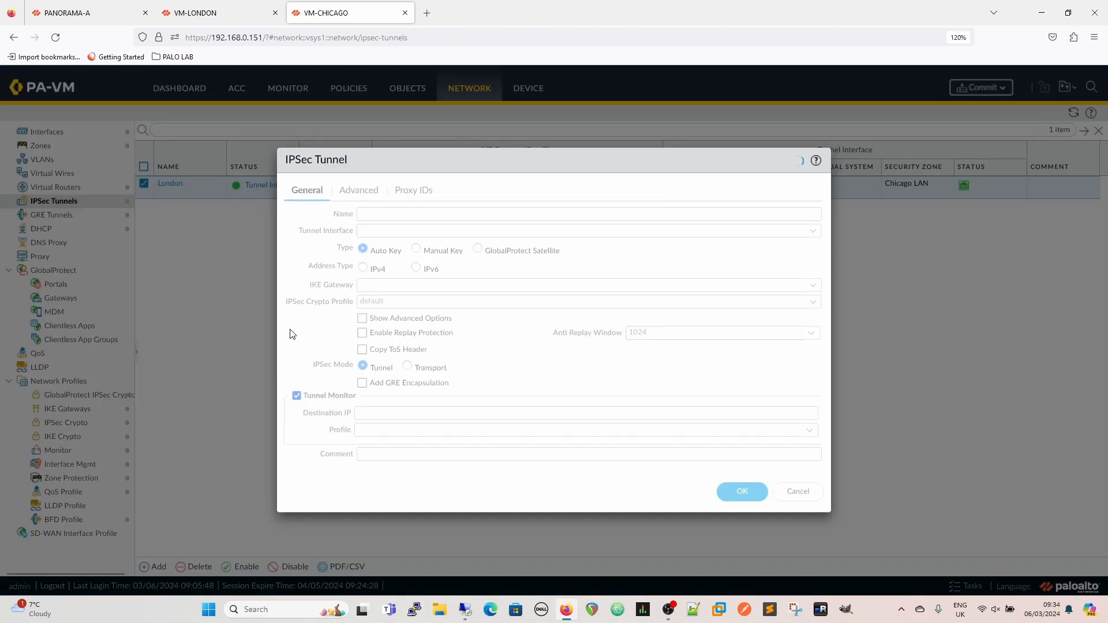
left_click(814, 286)
left_click(675, 273)
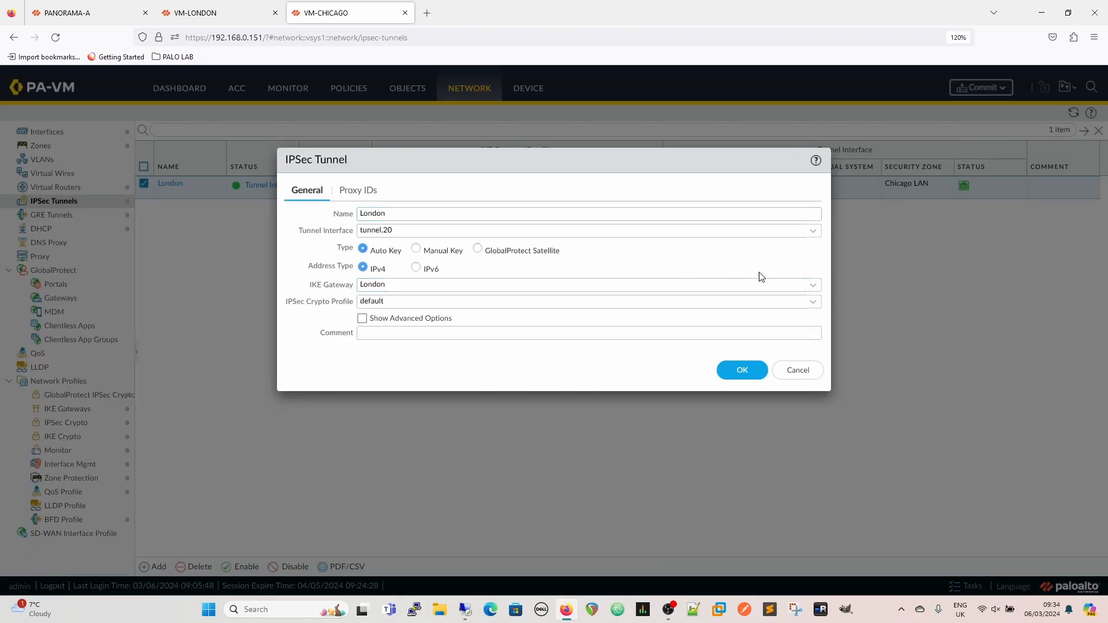
left_click(820, 303)
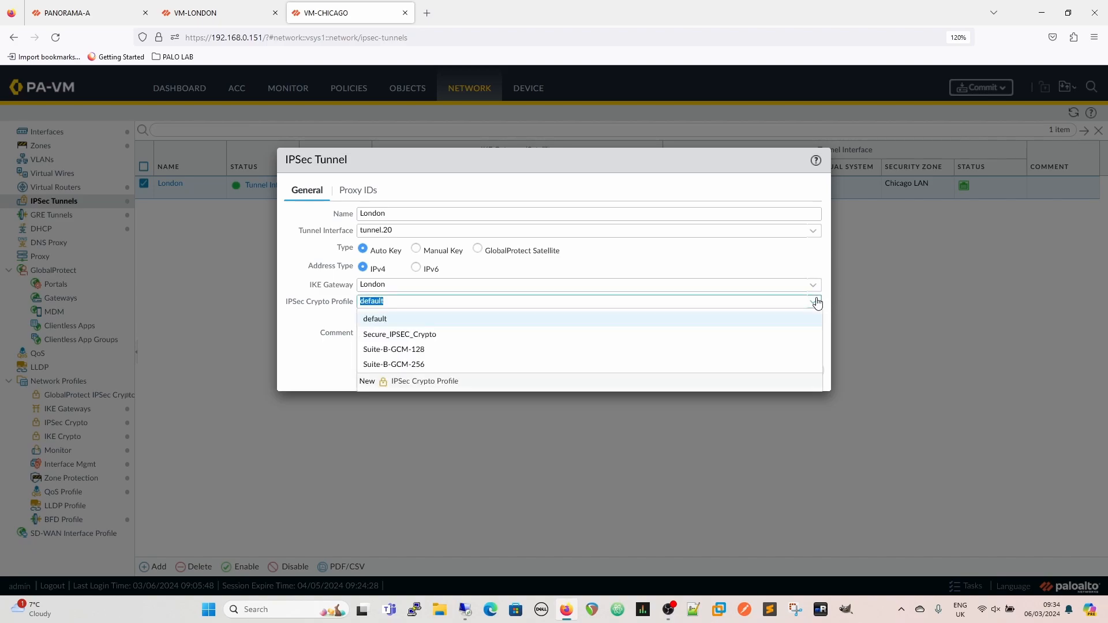
left_click(422, 337)
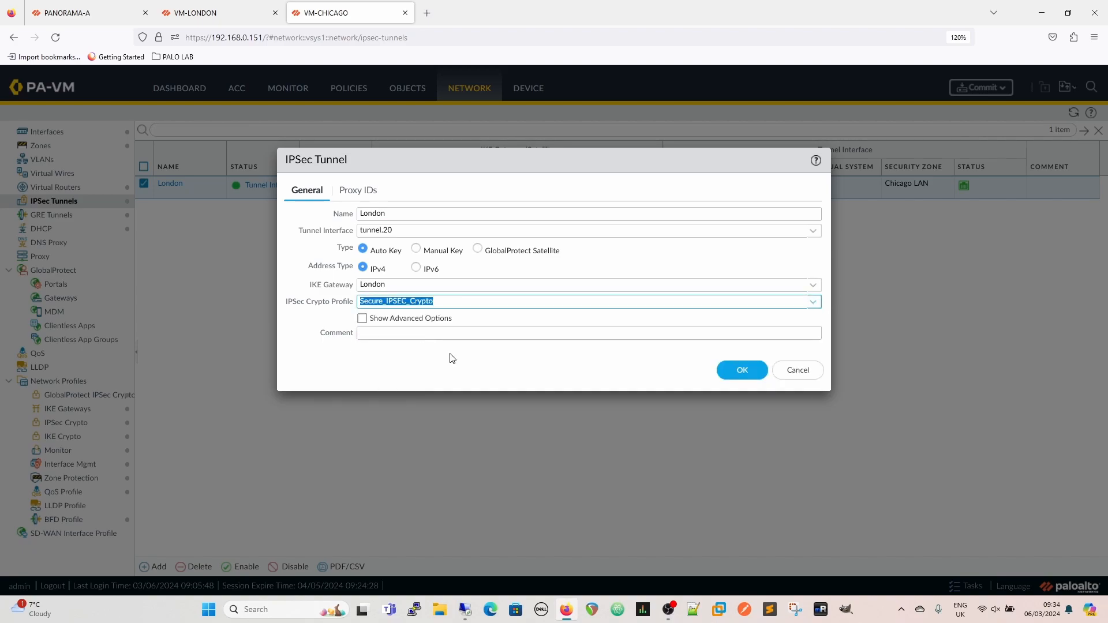
left_click(741, 371)
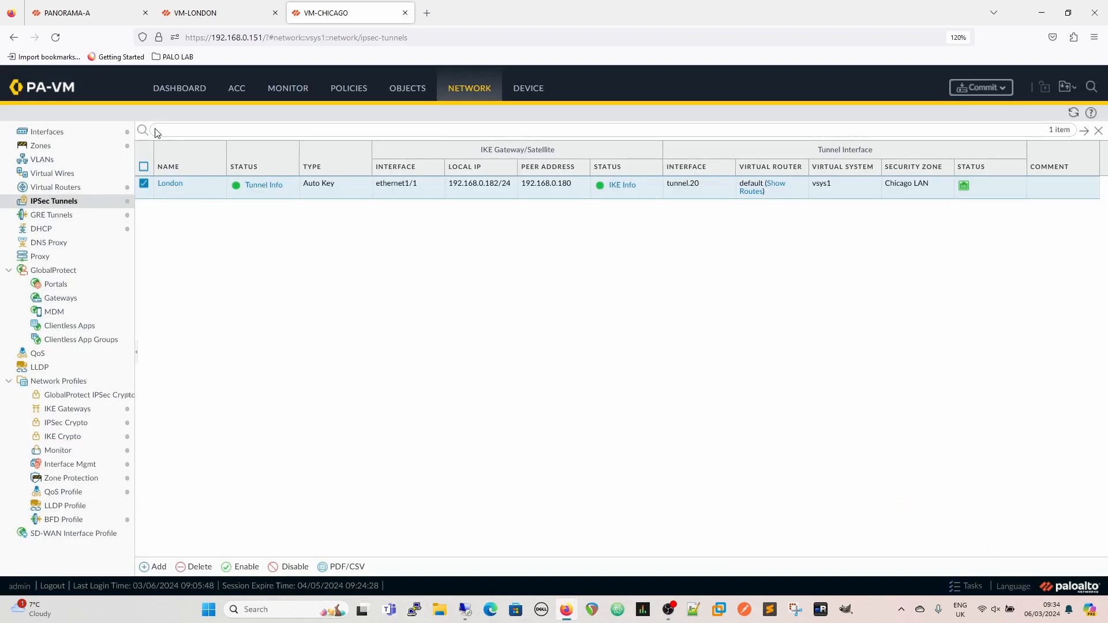
Switch to Panorama and open the IPSec crypto profiles of the TPL_VM-LONDON template
left_click(92, 12)
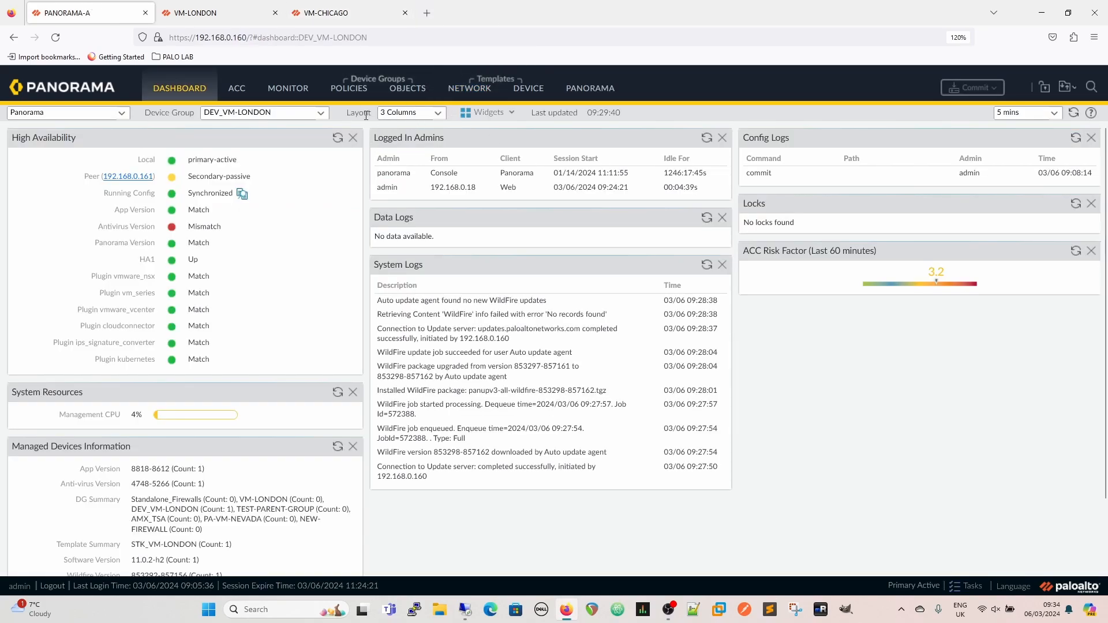
left_click(518, 97)
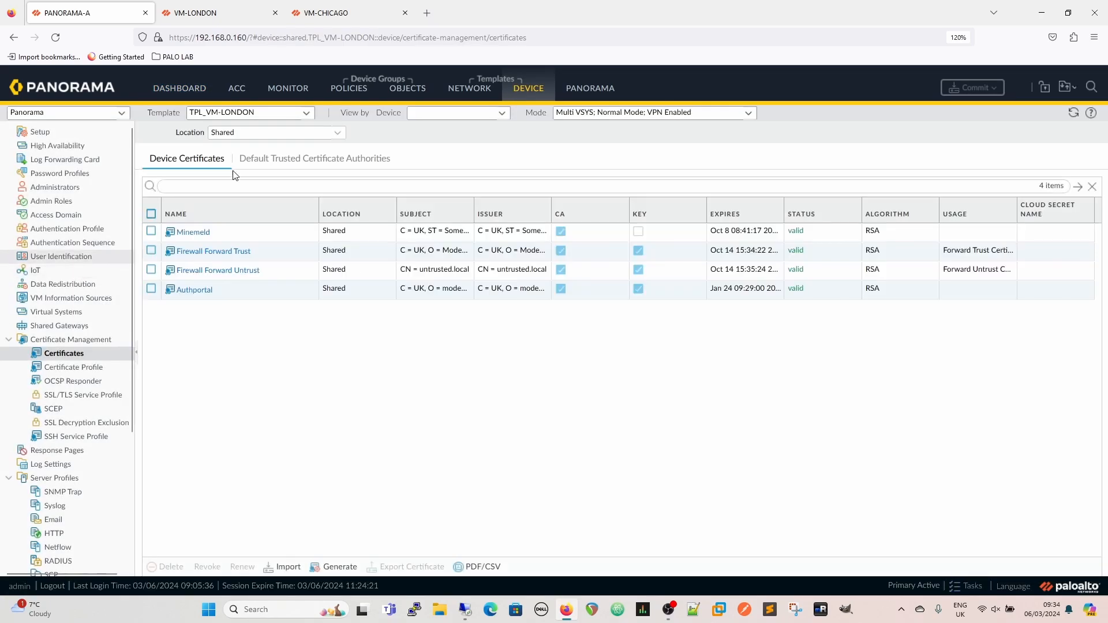
left_click(457, 94)
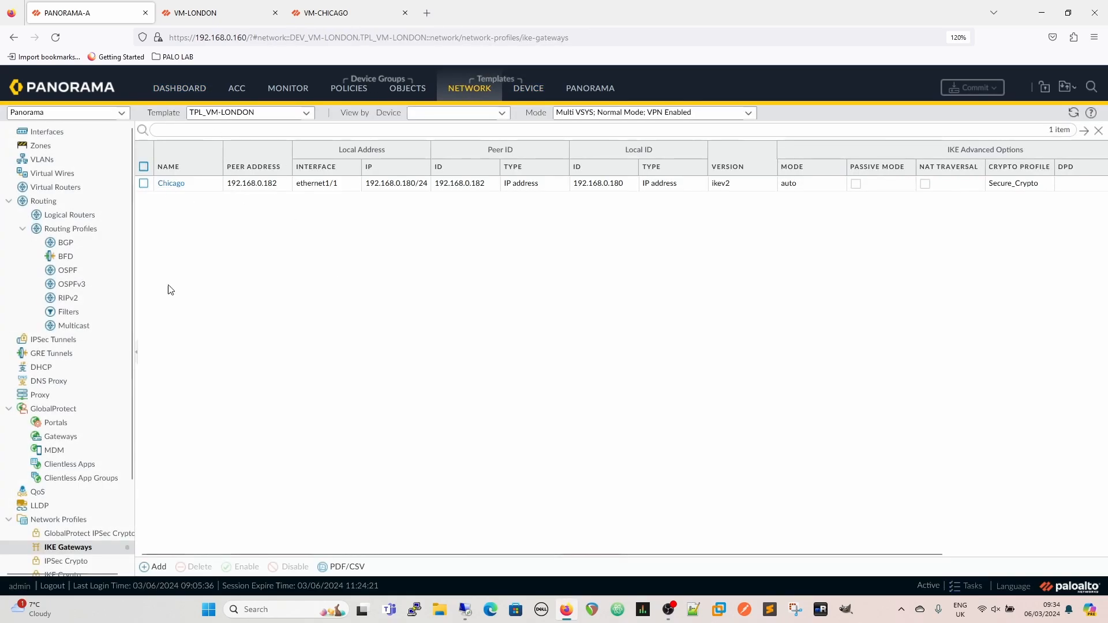
scroll(90, 390, "down", 2)
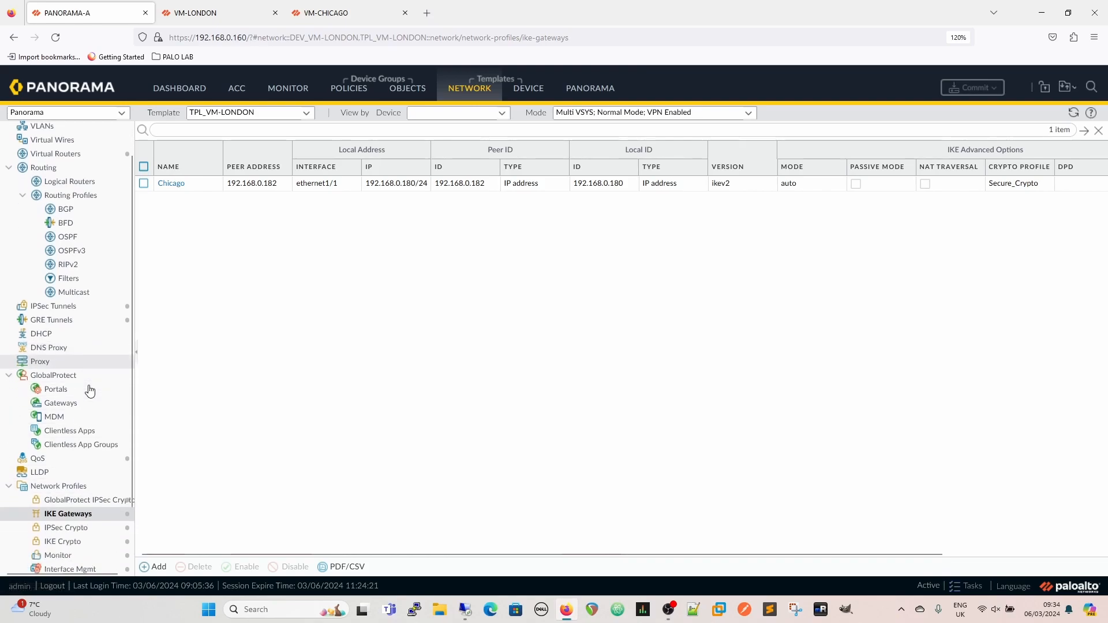
scroll(89, 391, "up", 2)
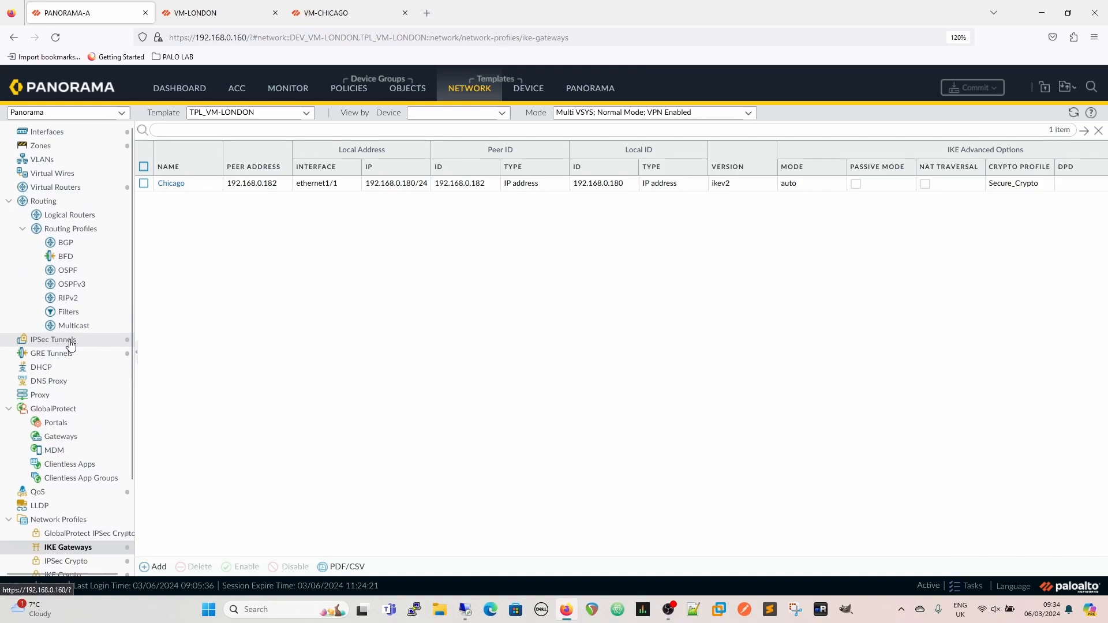
scroll(74, 363, "down", 3)
left_click(74, 459)
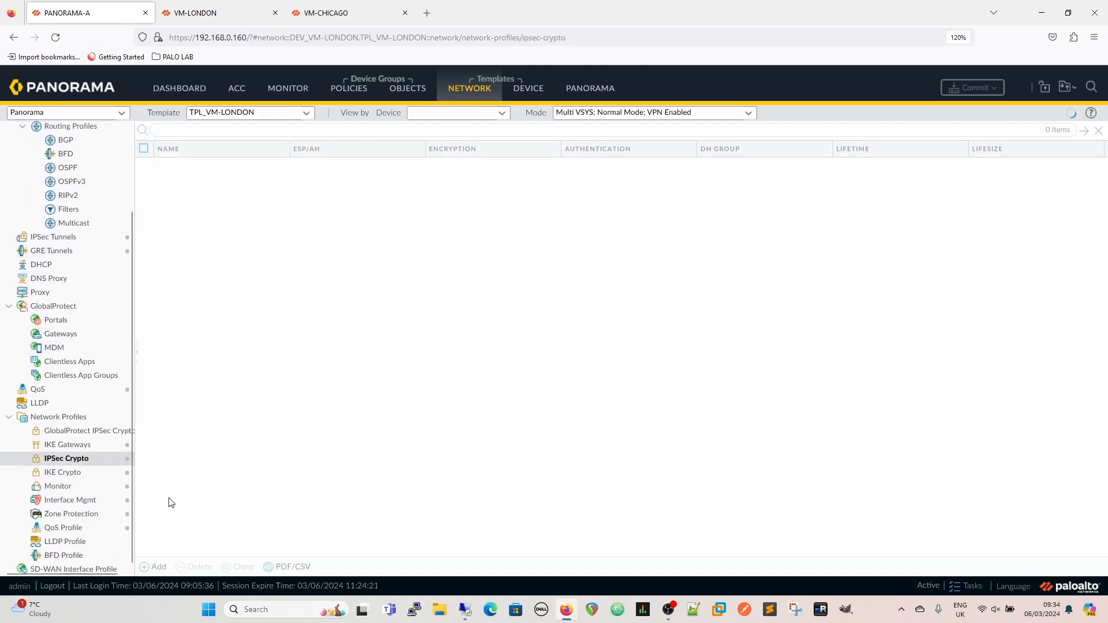
Start a new IPSec crypto profile named Secure_IPSEC_Crypto in the London template, with DH group set to group21
left_click(157, 568)
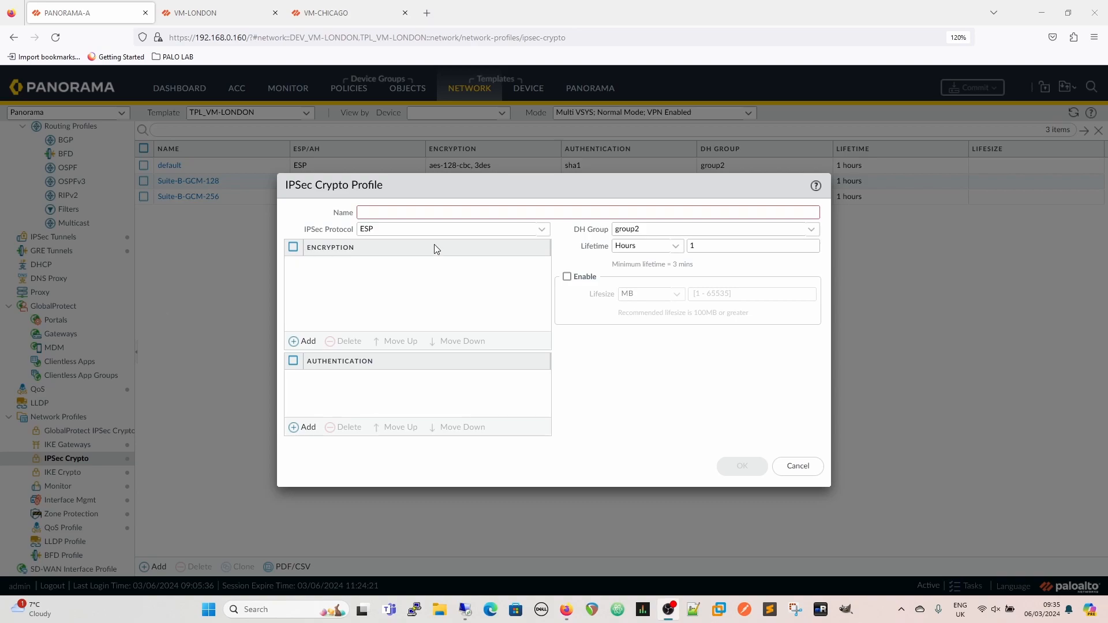
left_click(551, 210)
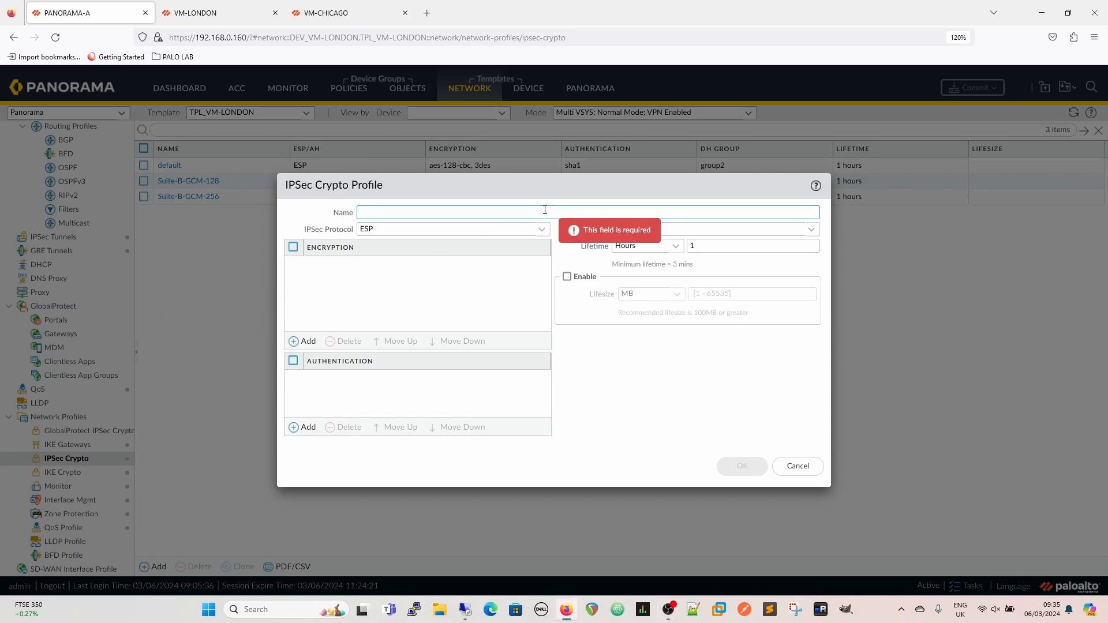
type("Secure")
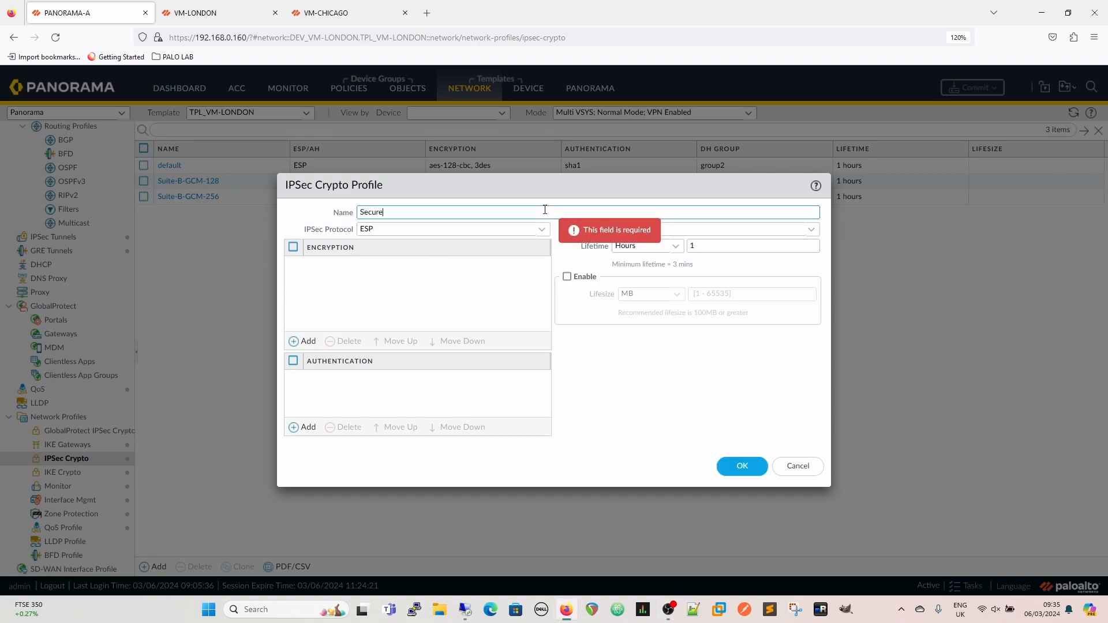
type("_IPSEC")
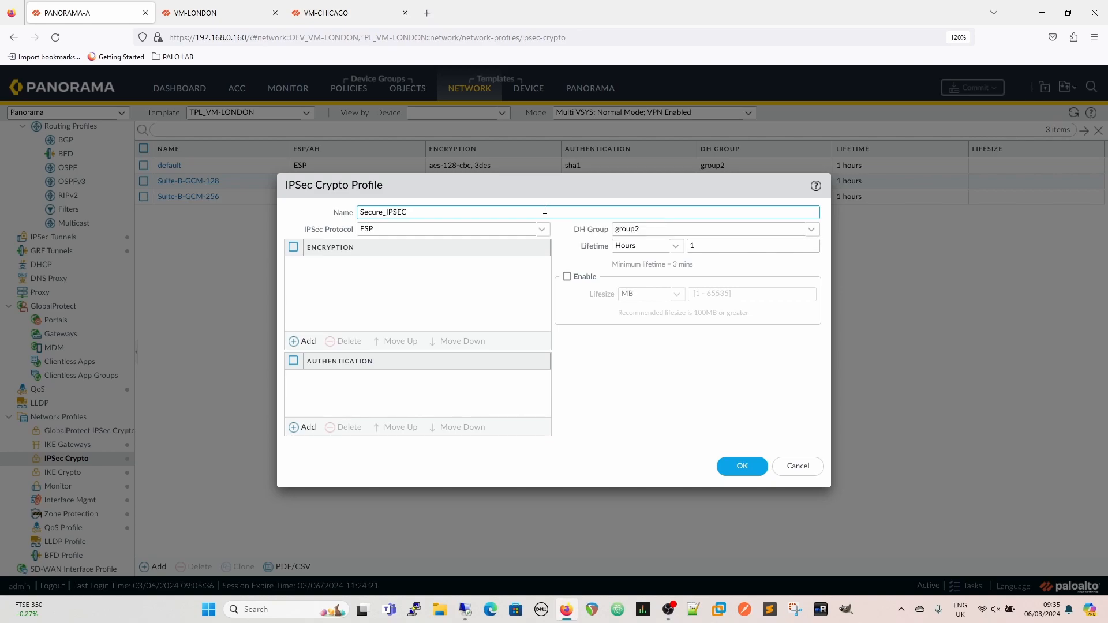
type("_Crypto")
left_click(812, 230)
left_click(647, 385)
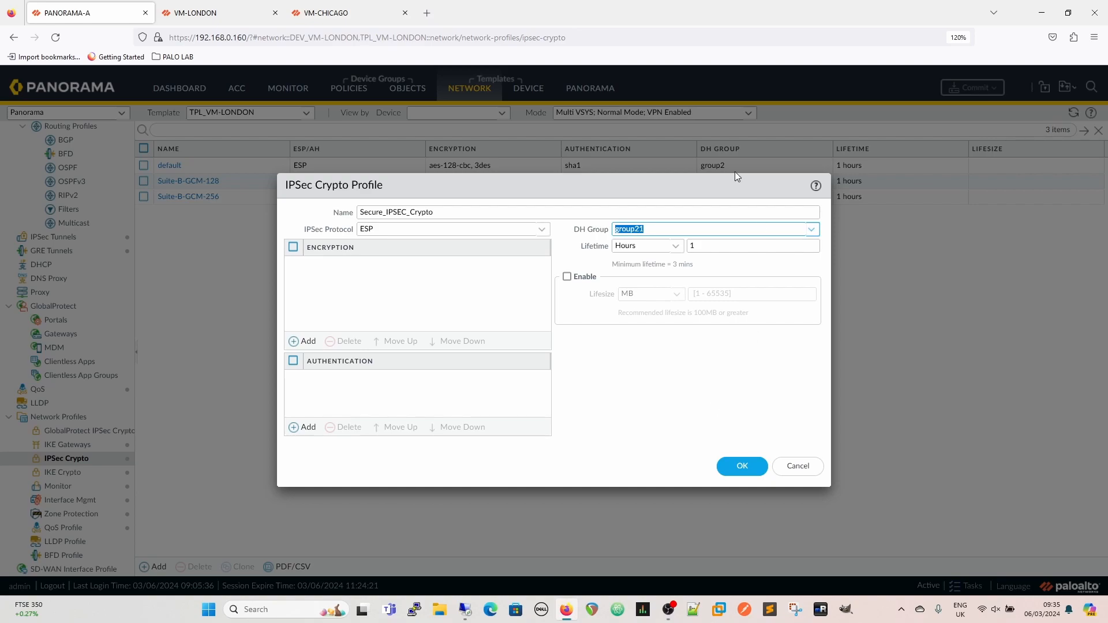
Add aes-256-gcm encryption and authentication none to the London template's Secure_IPSEC_Crypto profile, and save it
left_click(306, 343)
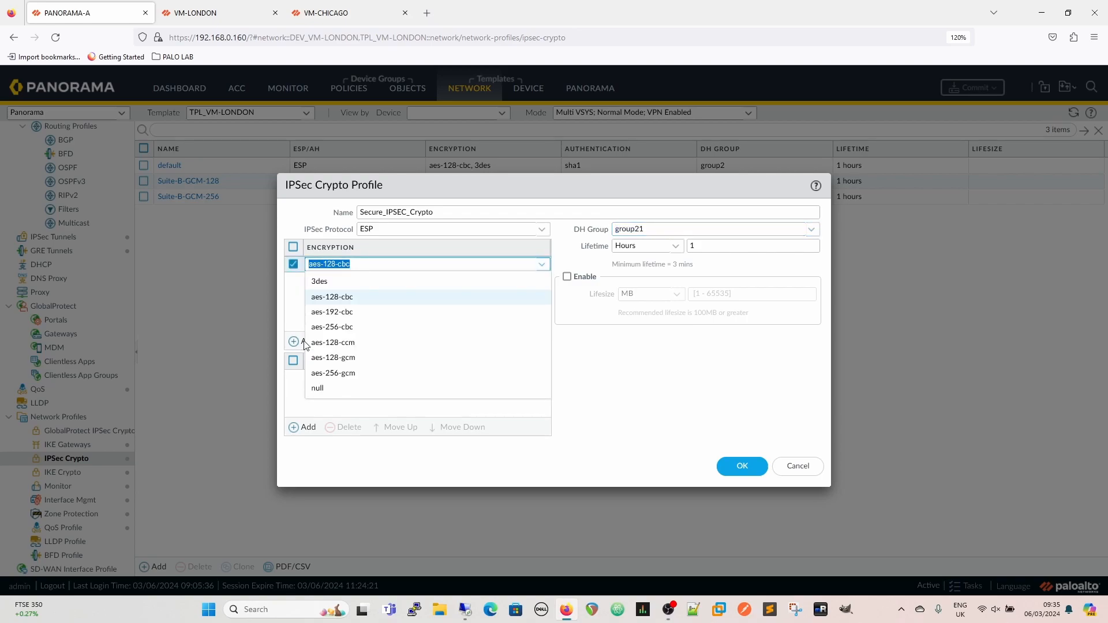
left_click(352, 374)
left_click(685, 382)
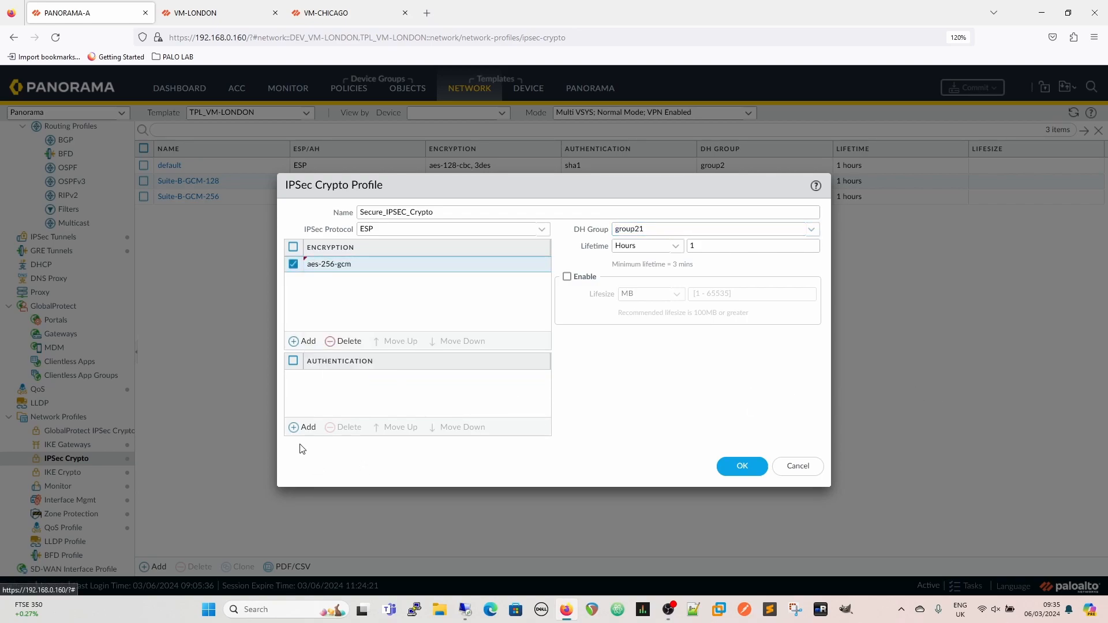
left_click(301, 427)
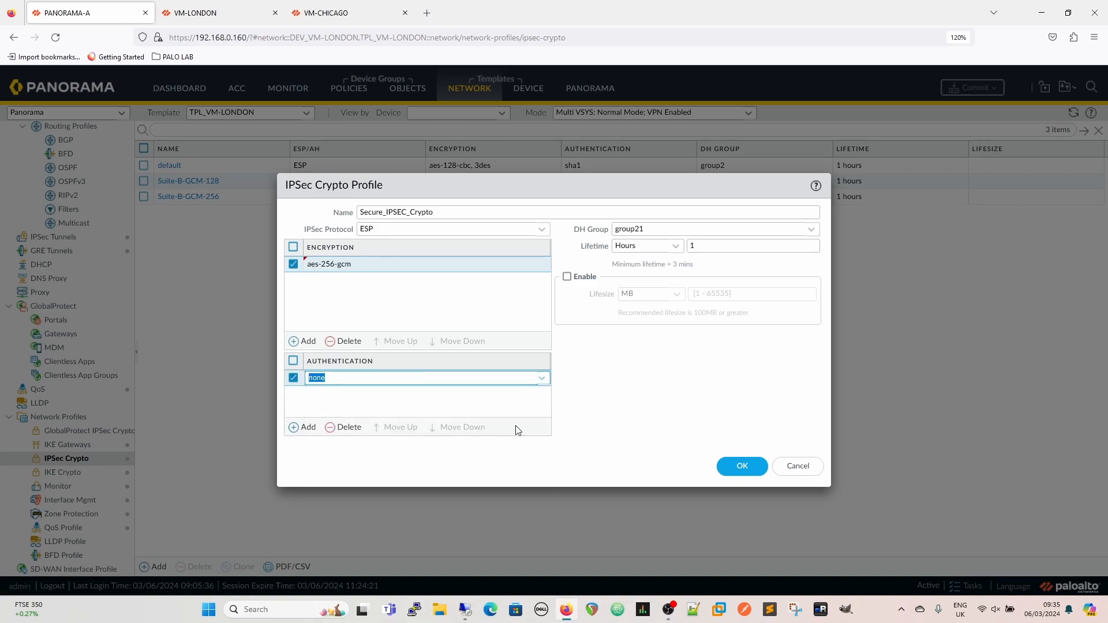
left_click(643, 411)
left_click(742, 467)
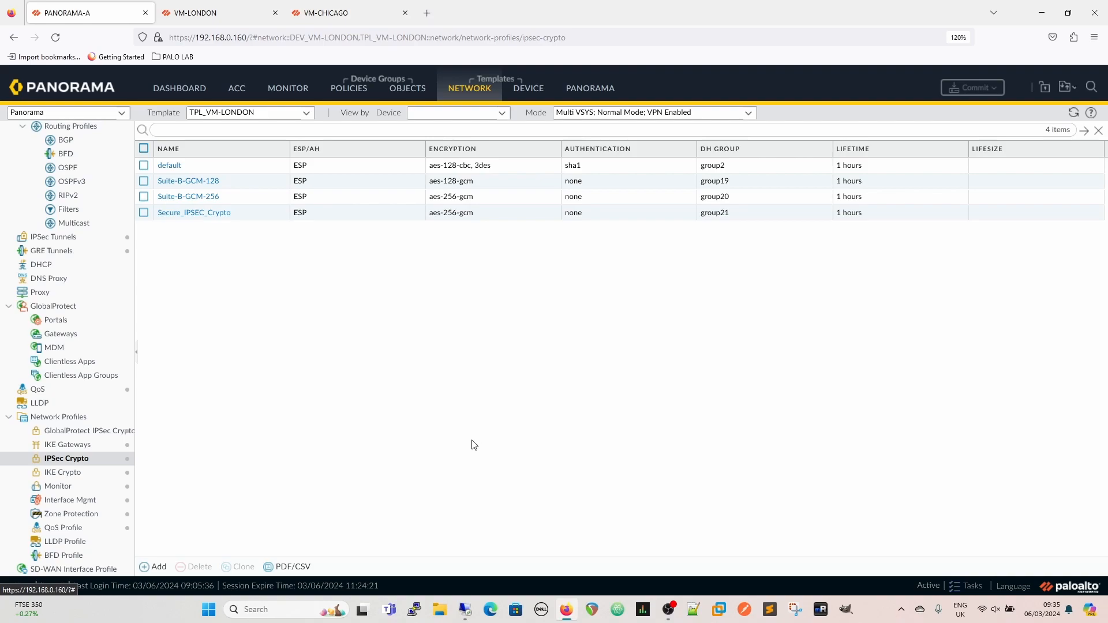
Assign the Secure_IPSEC_Crypto profile to the Chicago IPSec tunnel in the London template and save the tunnel
left_click(63, 239)
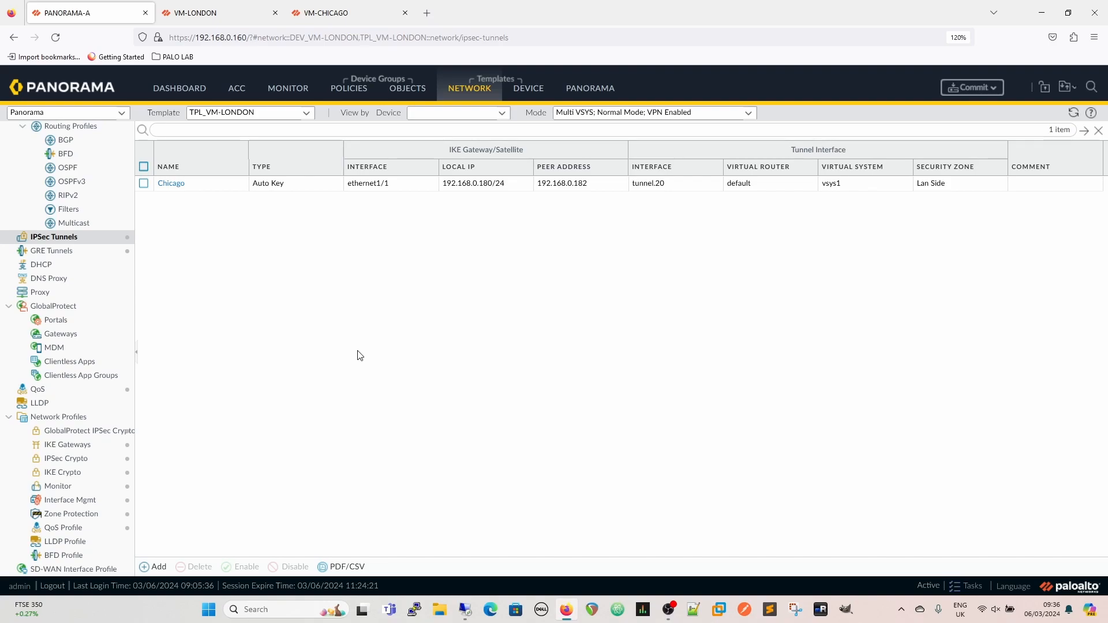
scroll(101, 219, "up", 3)
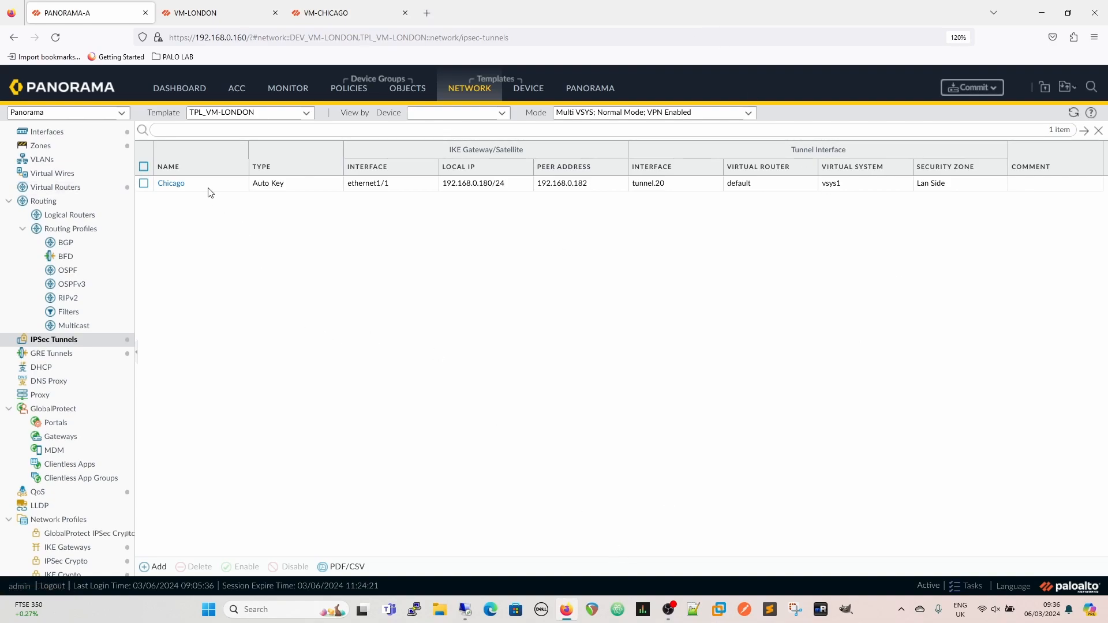
left_click(172, 184)
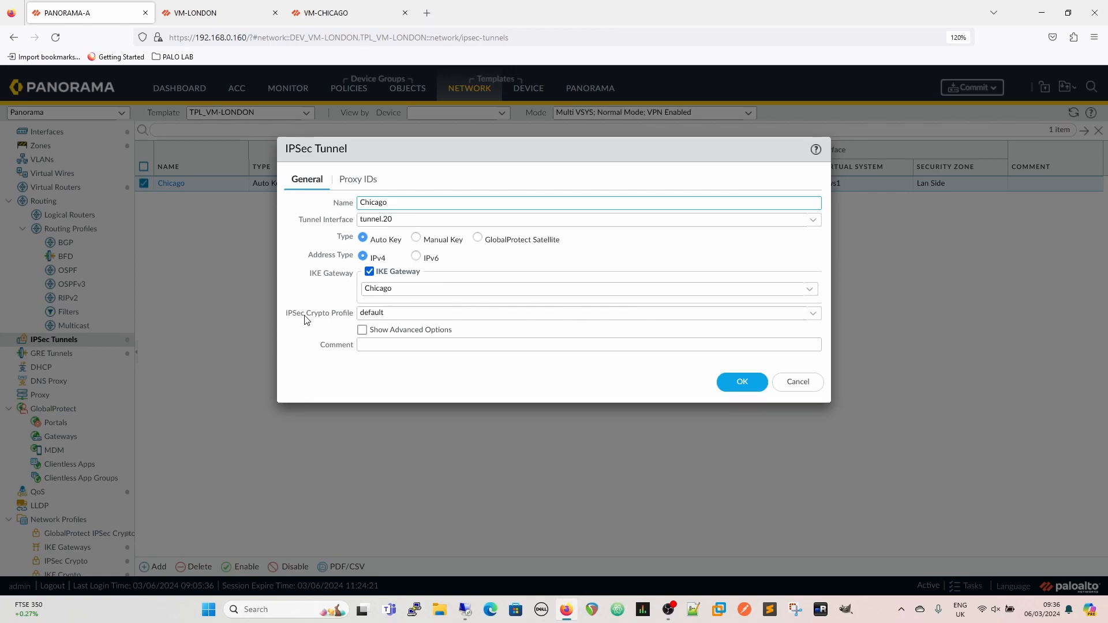
left_click(812, 313)
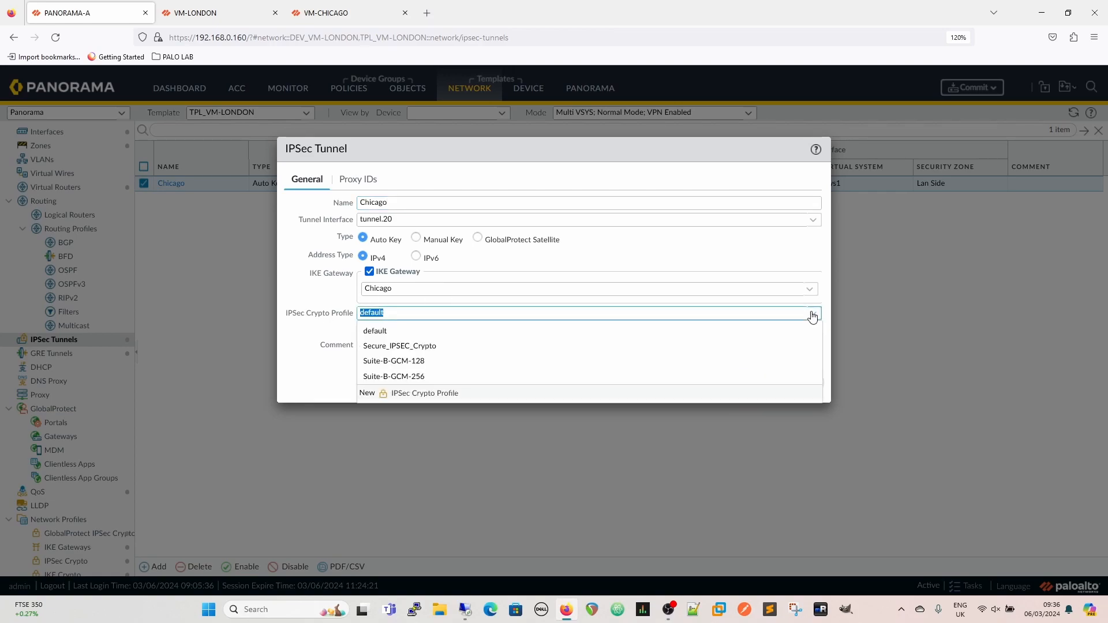
left_click(392, 346)
left_click(728, 390)
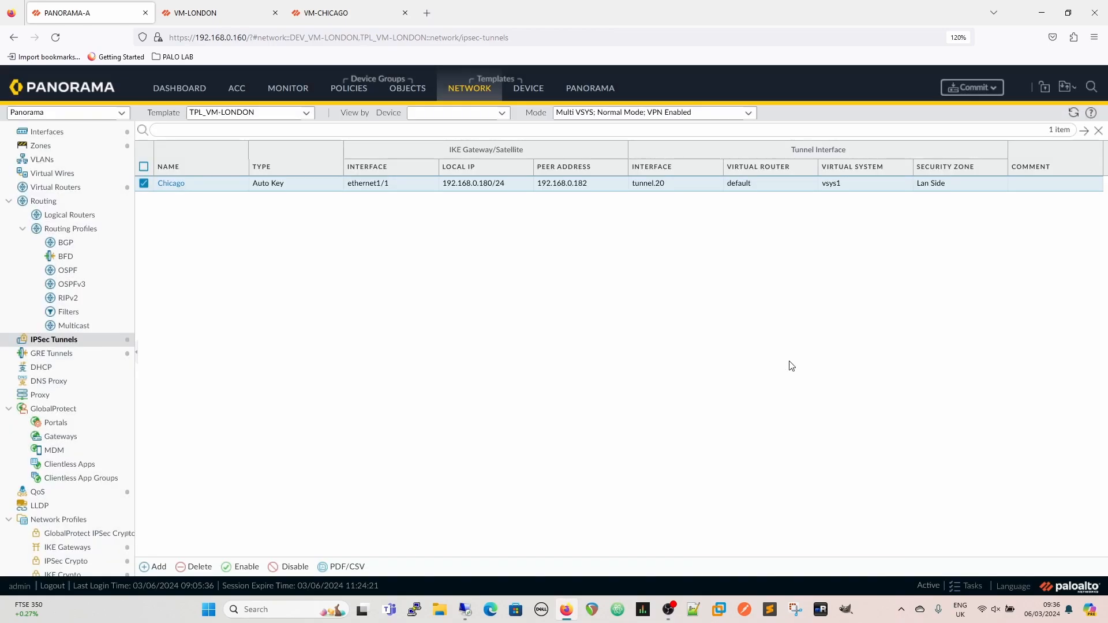
Commit the TPL_VM-LONDON changes and push them to VM-LONDON through the STK_VM-LONDON template stack, after checking the push scope
left_click(1001, 90)
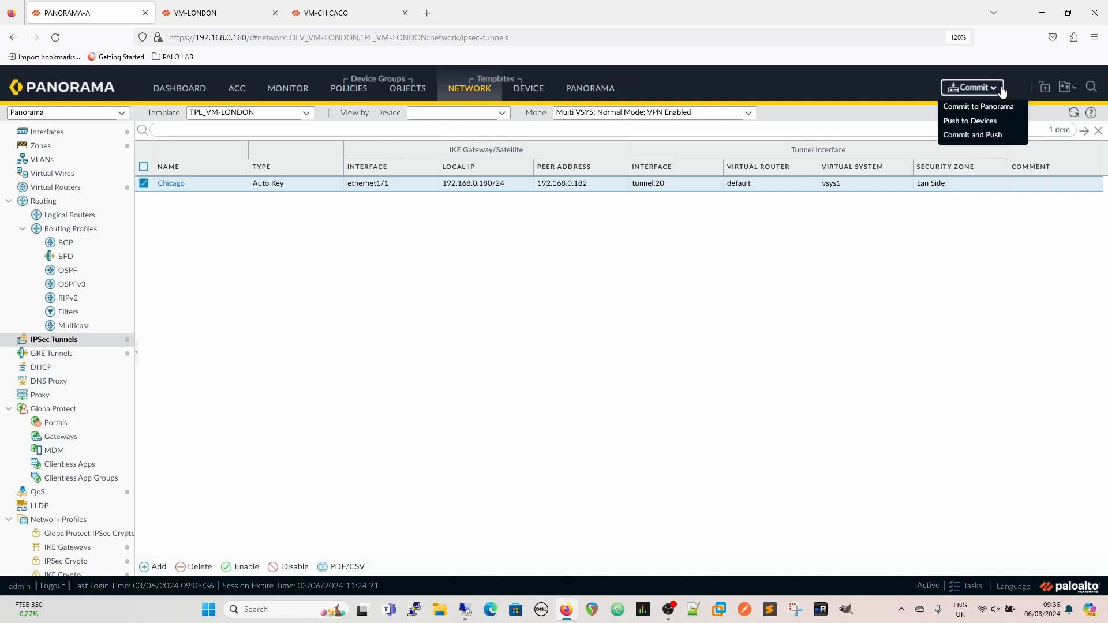
left_click(981, 135)
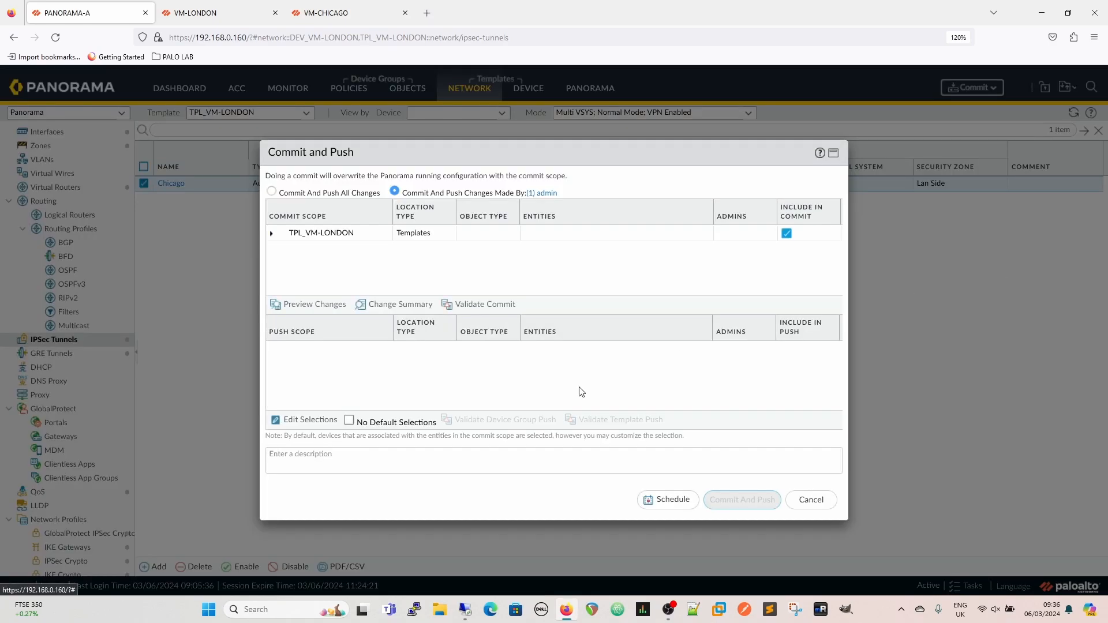
left_click(310, 420)
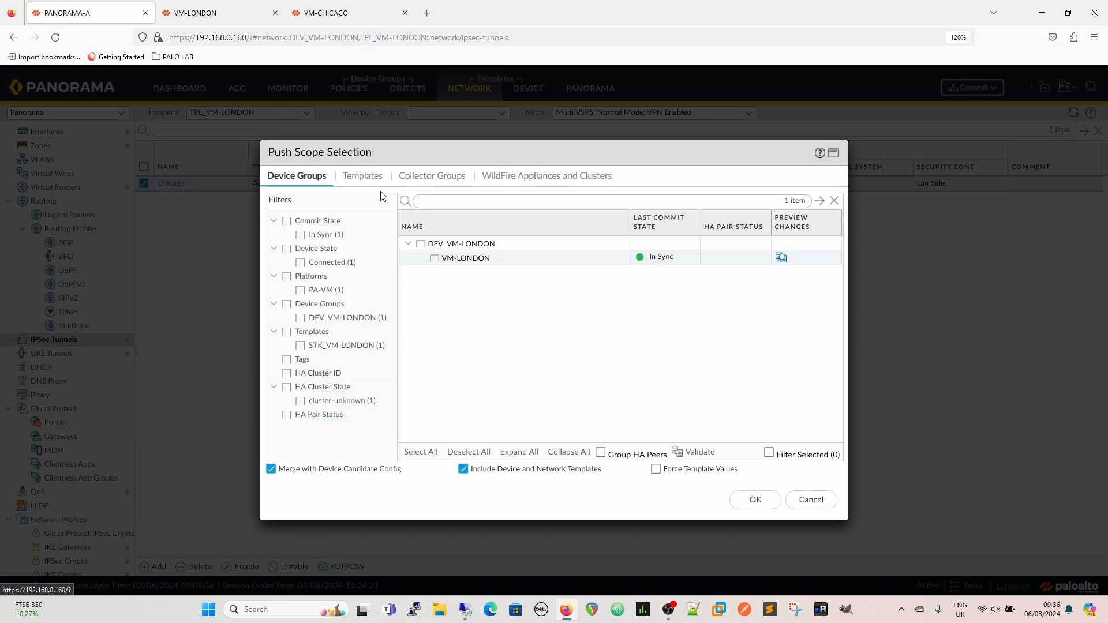
left_click(362, 176)
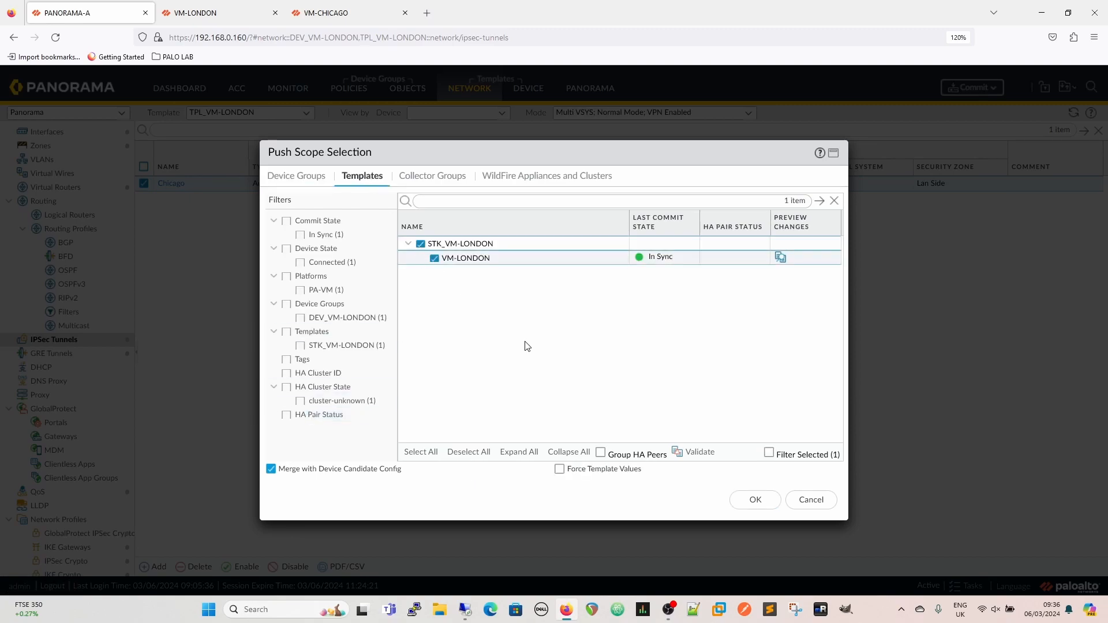
left_click(747, 499)
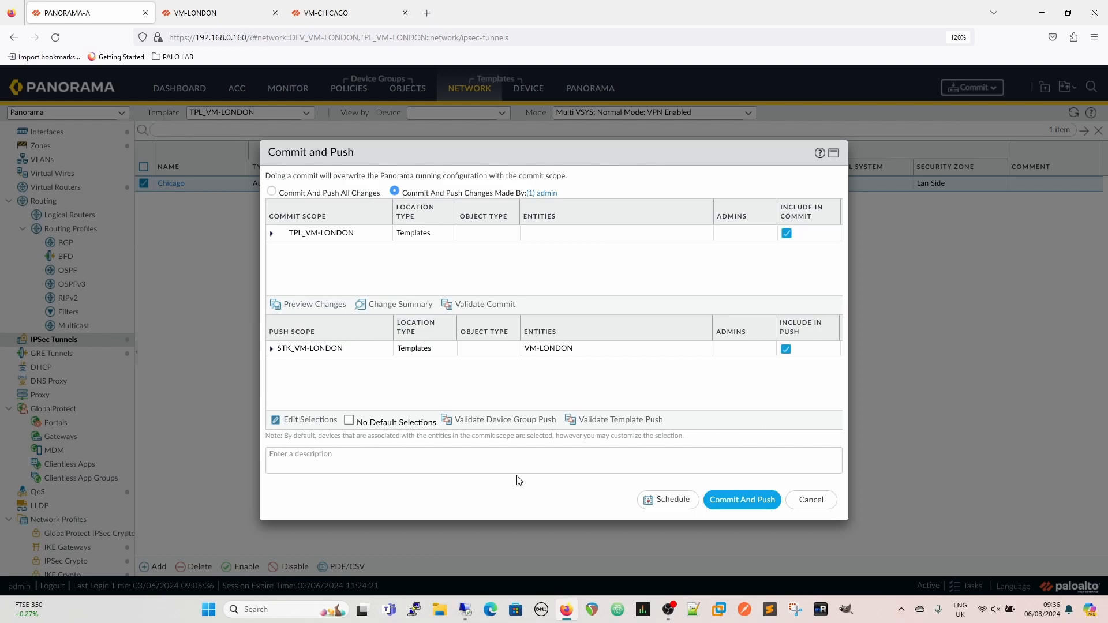
left_click(739, 502)
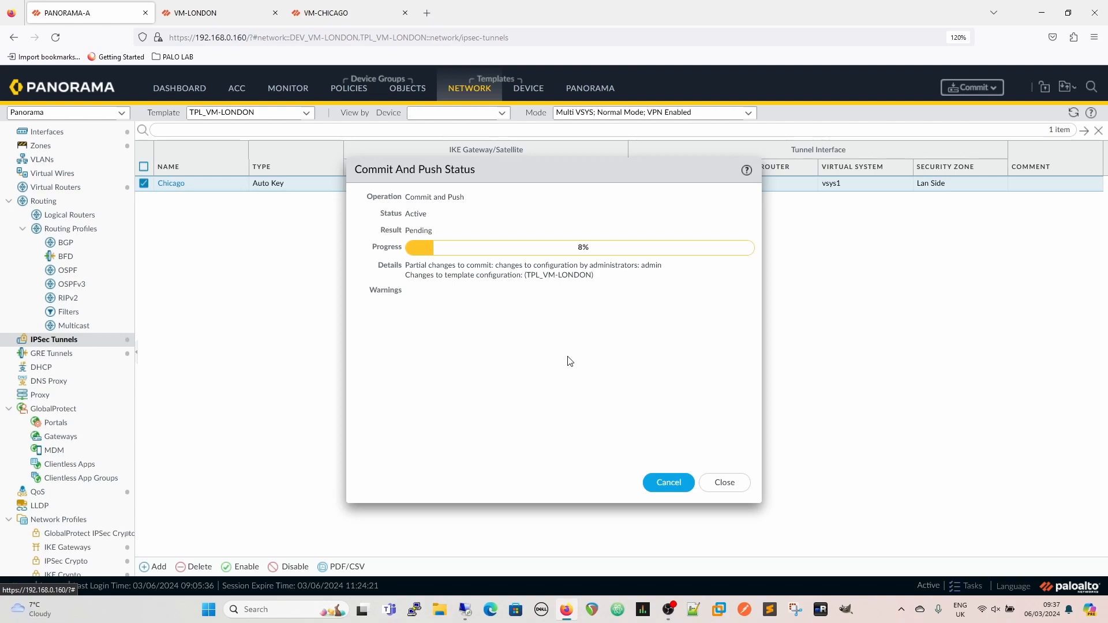
Review the pending device-and-network changes on the VM-CHICAGO firewall and commit all changes
left_click(326, 18)
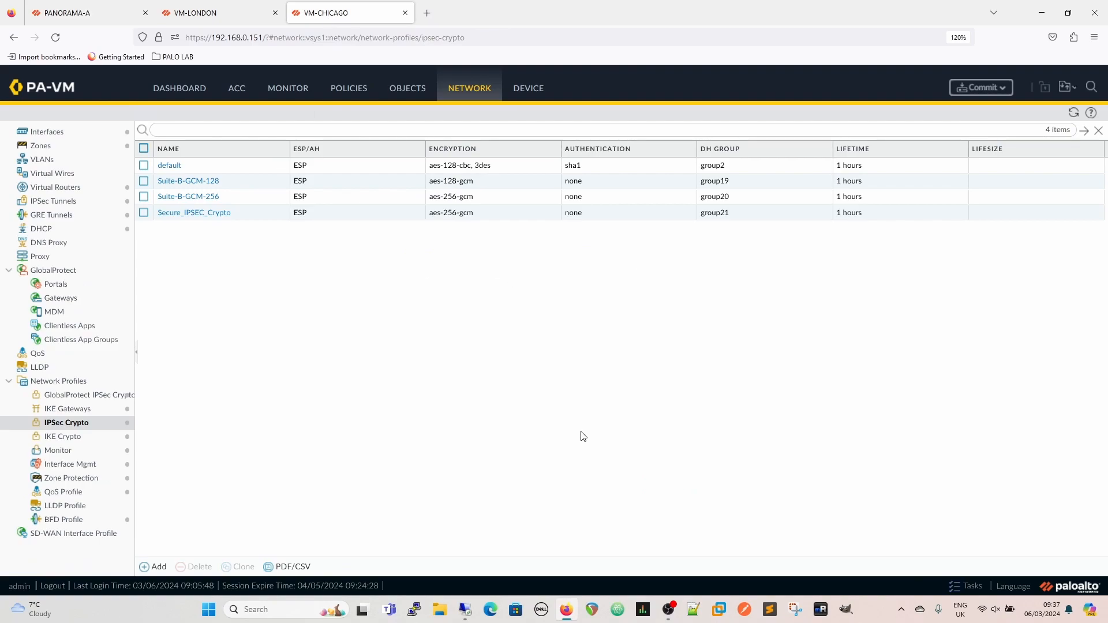
left_click(1002, 87)
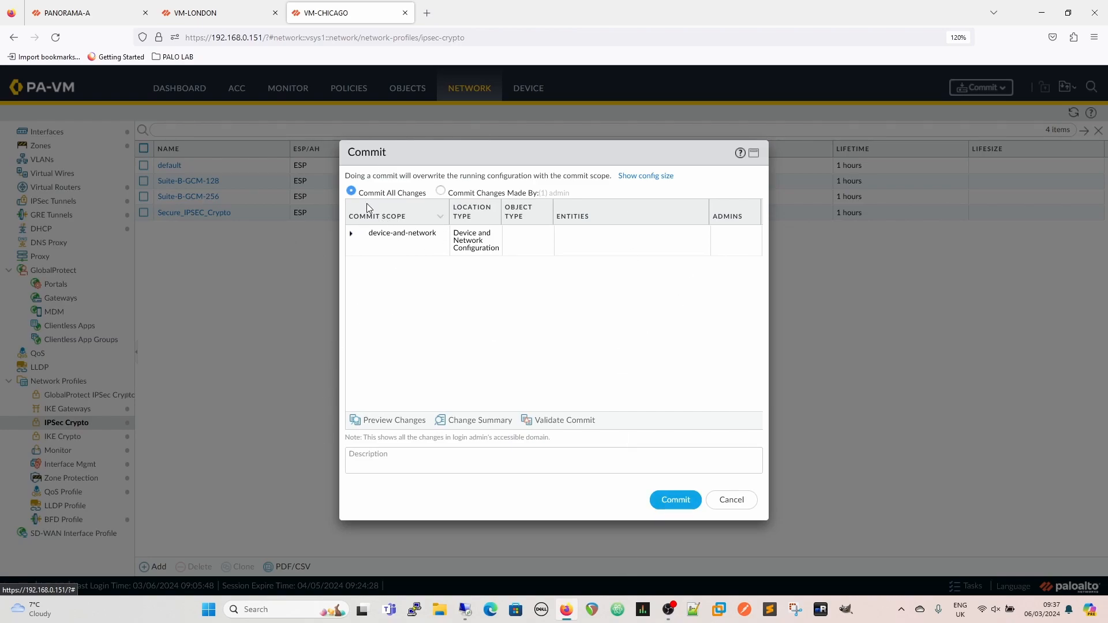
left_click(351, 234)
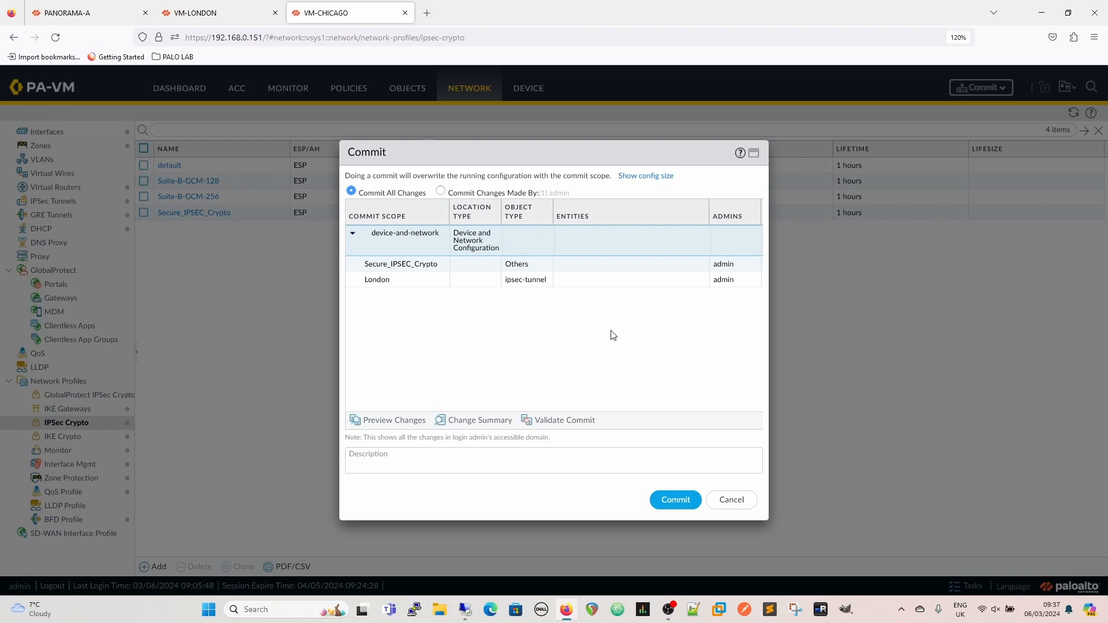
left_click(676, 500)
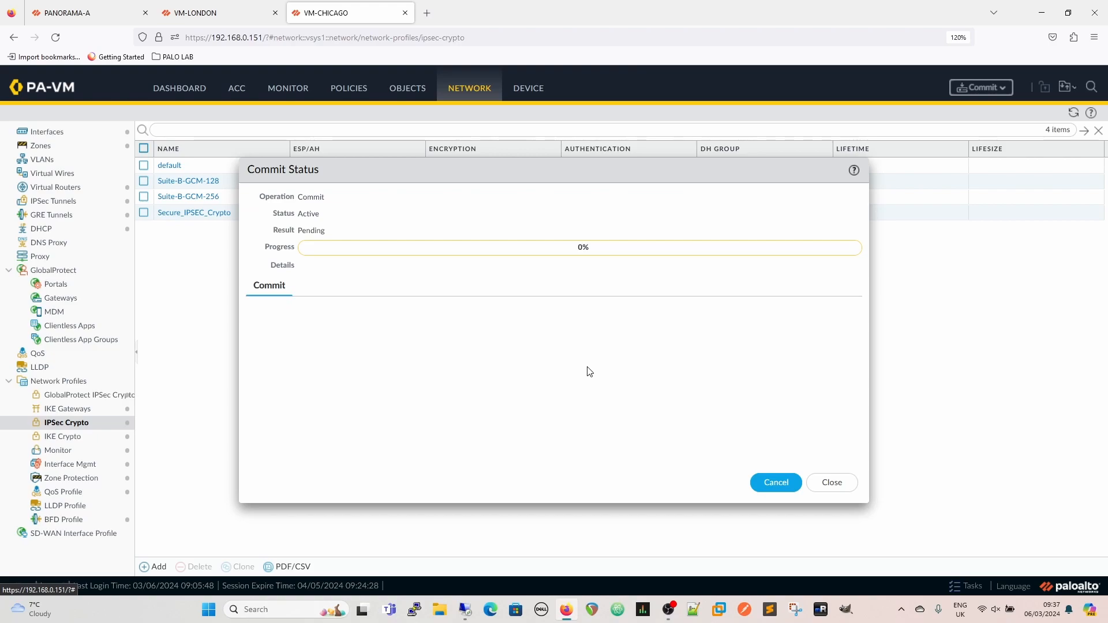
Check the commit-and-push status in Panorama and the commit job in VM-LONDON's task manager, and return to VM-CHICAGO
left_click(91, 14)
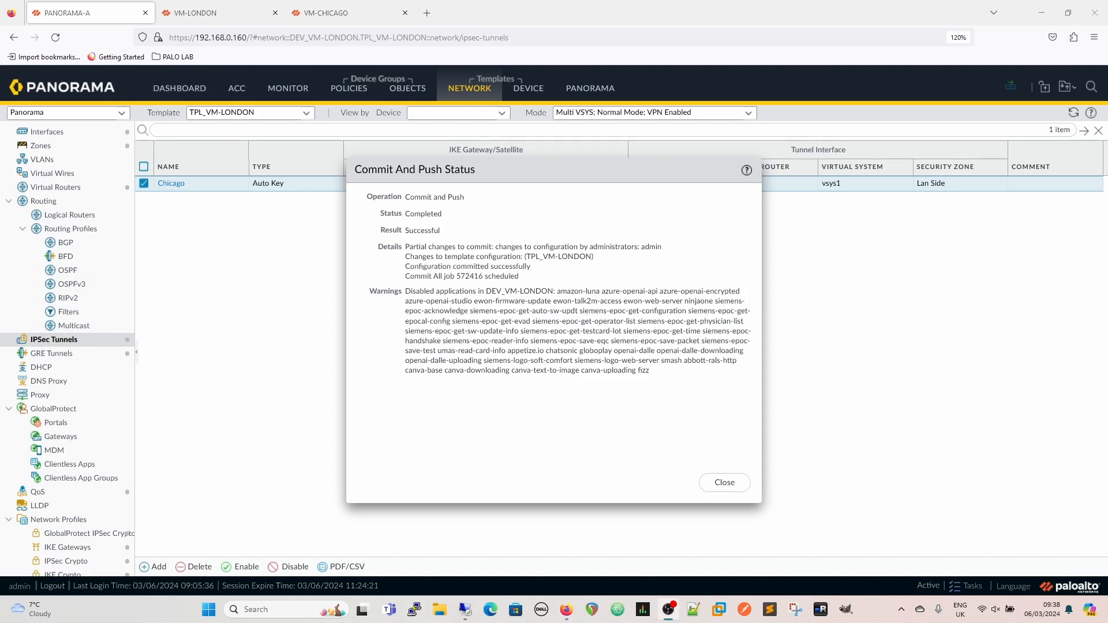
left_click(725, 483)
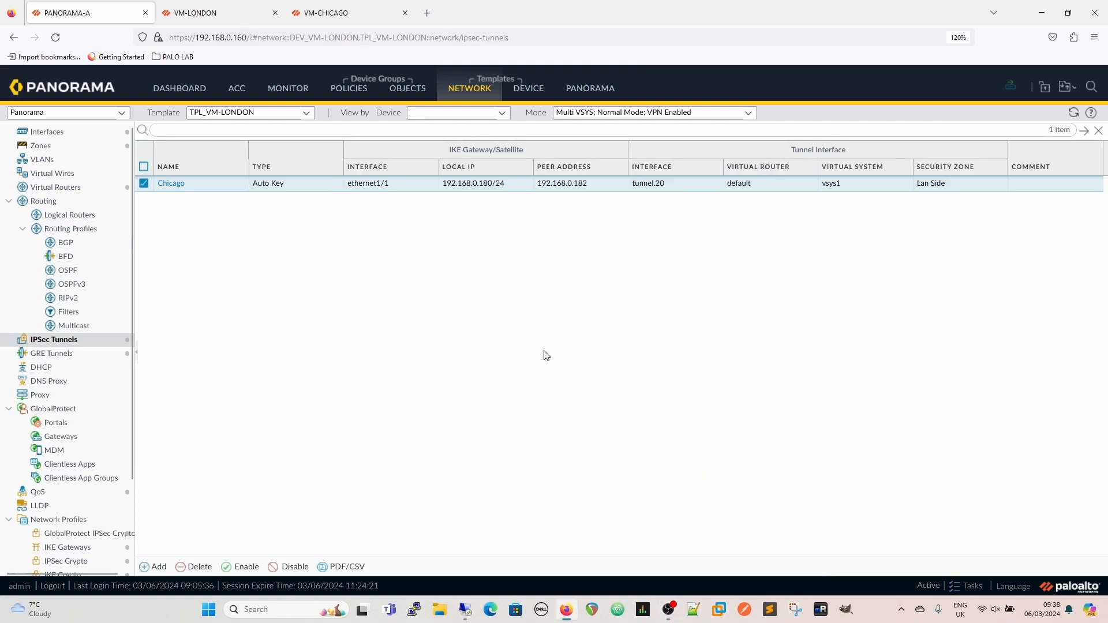
left_click(204, 13)
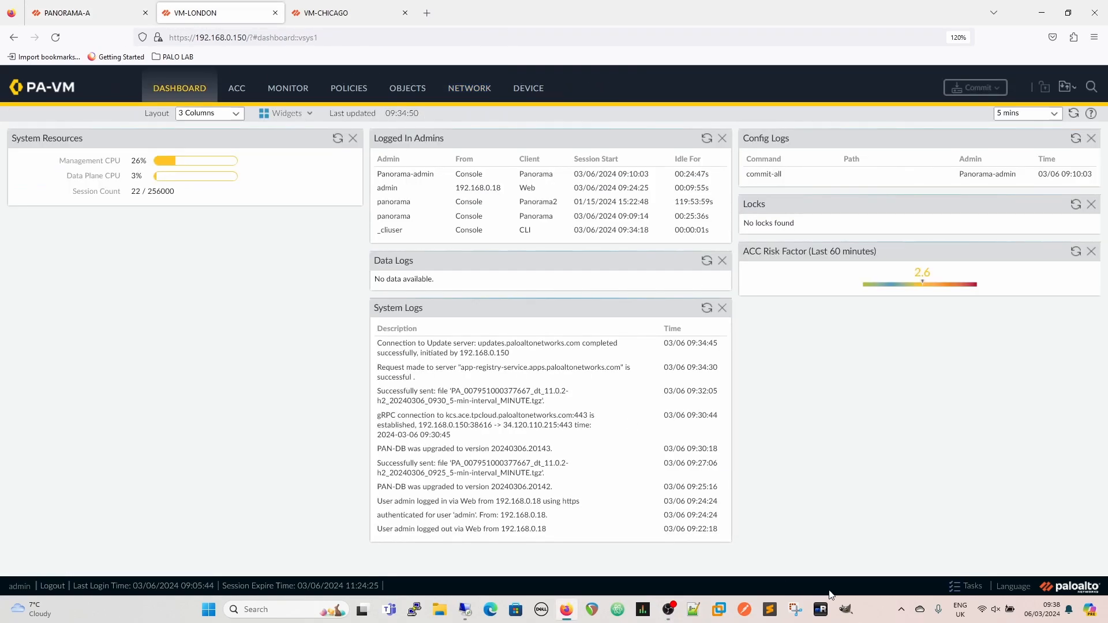
left_click(973, 587)
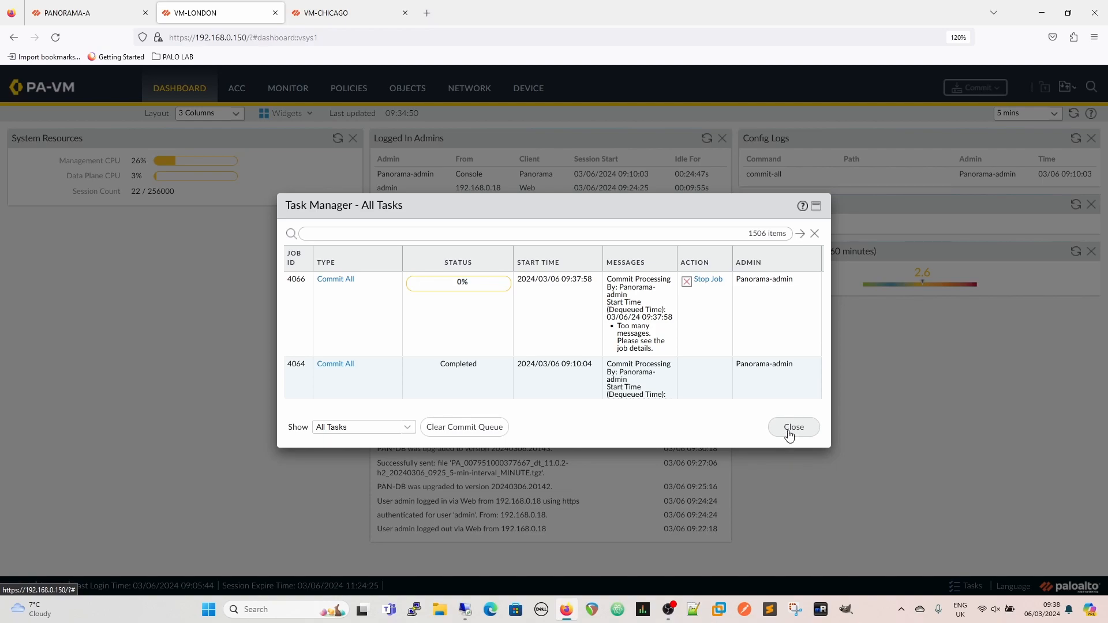
left_click(326, 13)
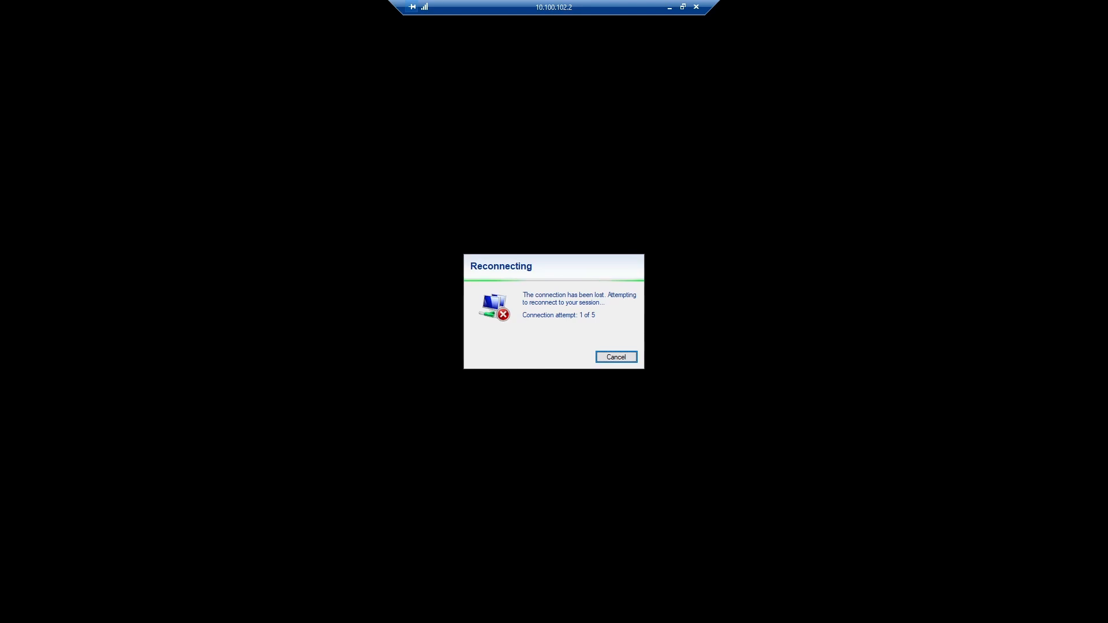
Dismiss VM-LONDON's task list and query the IKE security associations from the VM-CHICAGO command line with show vpn ike-sa
mouse_move(906, 5)
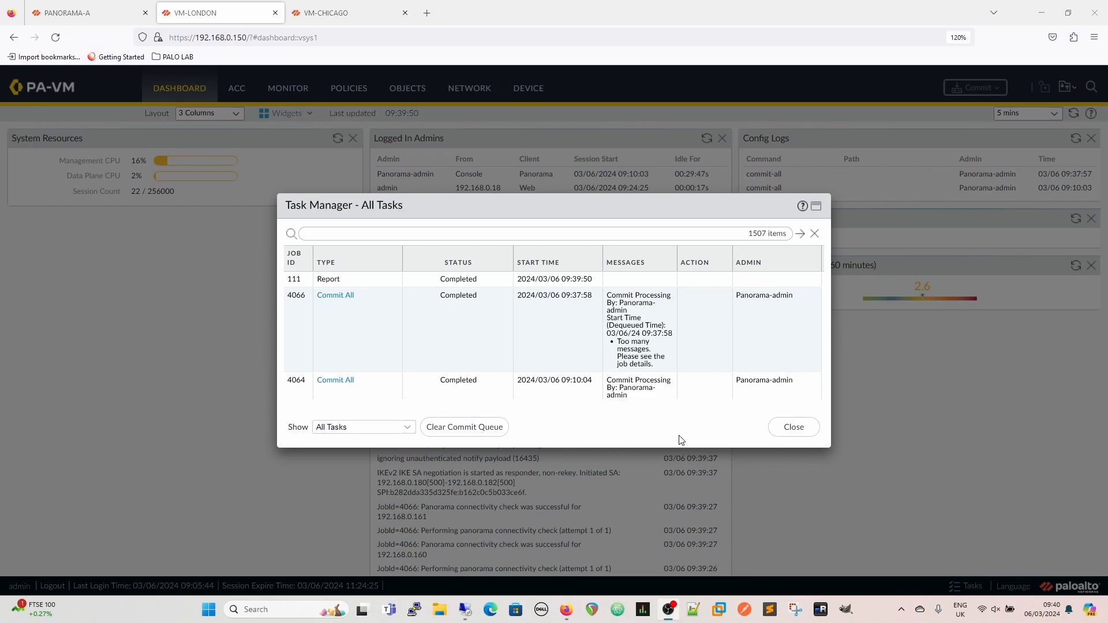
left_click(787, 437)
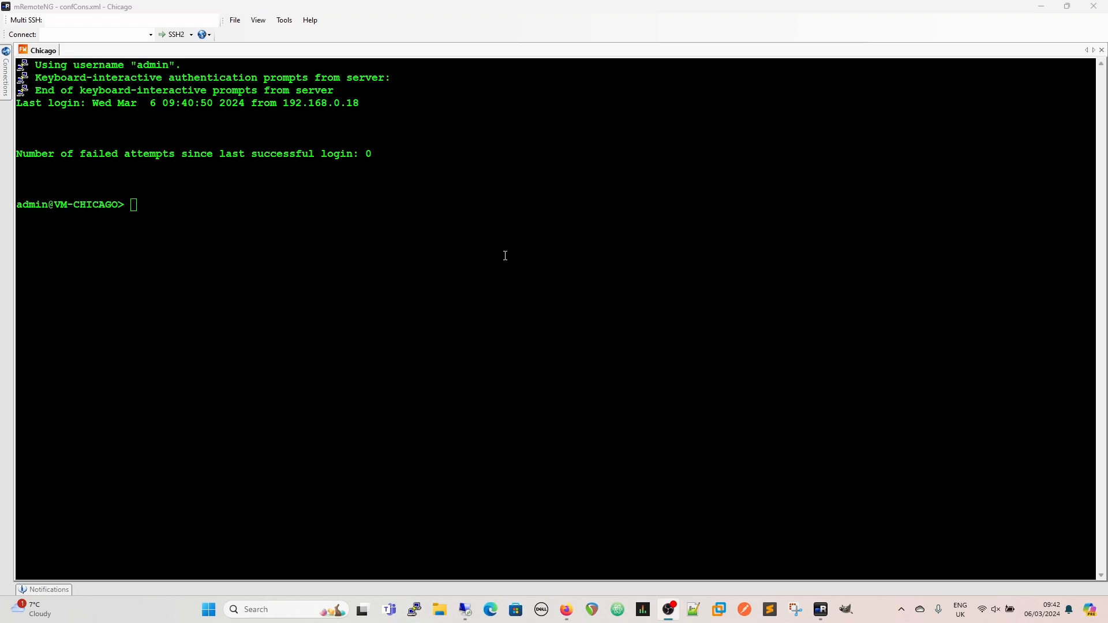
left_click(505, 198)
type("show vpn ike-sa")
key("Return")
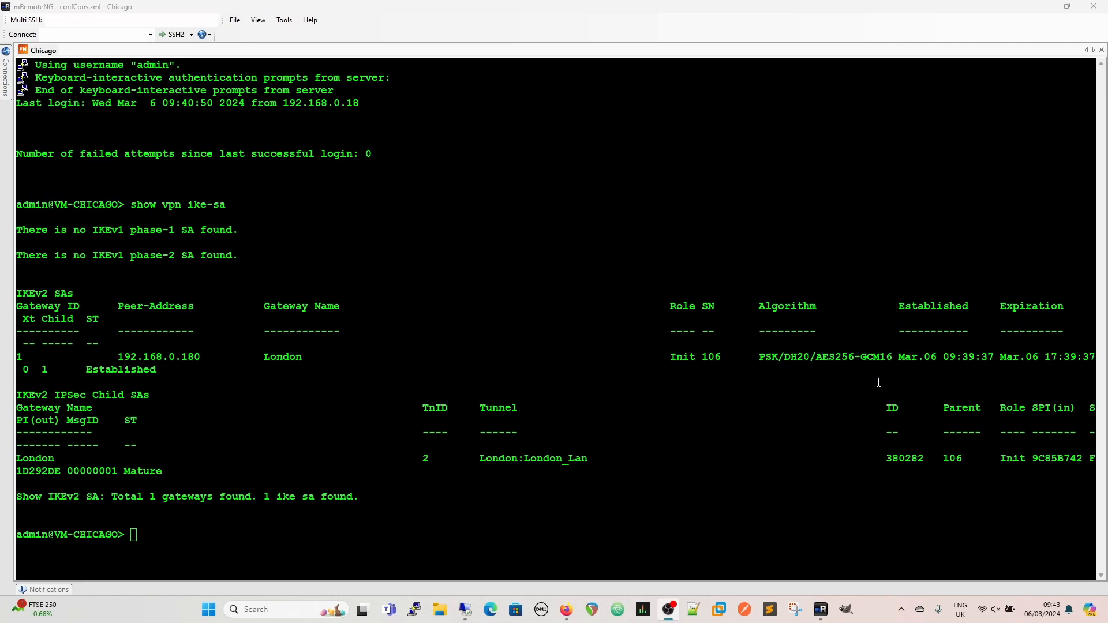
Query the IPSec security associations on VM-CHICAGO with show vpn ipsec-sa
left_click(478, 529)
type("show vpn ipsec-sa")
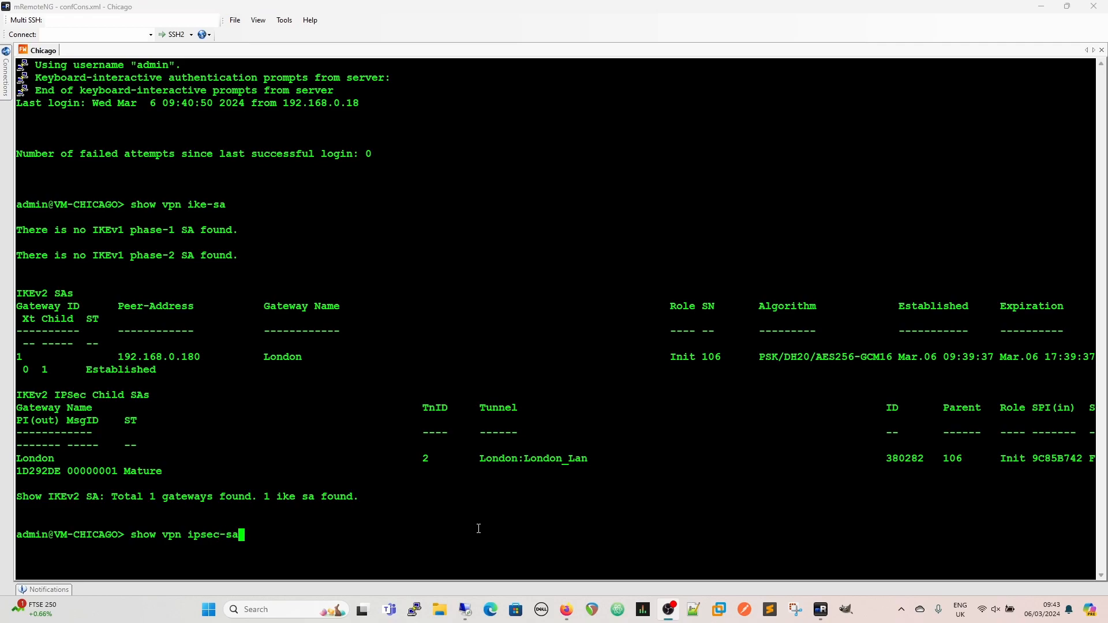
key("Return")
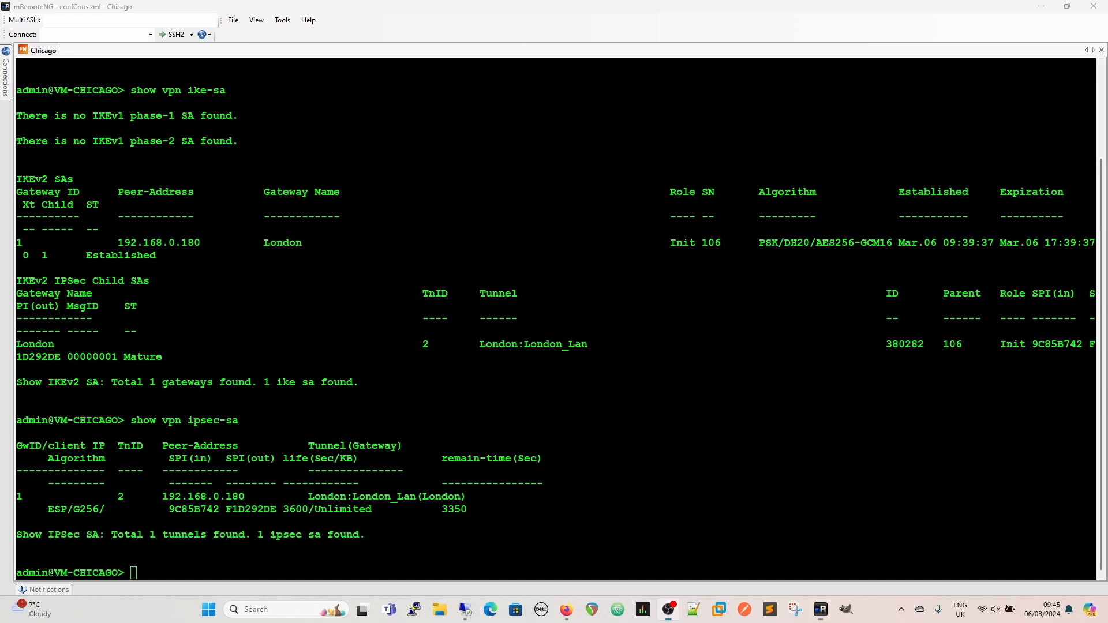
Compare the London IPSec tunnel's general settings and proxy IDs on VM-CHICAGO with the command-line output, leaving the tunnel unmodified
left_click(1041, 7)
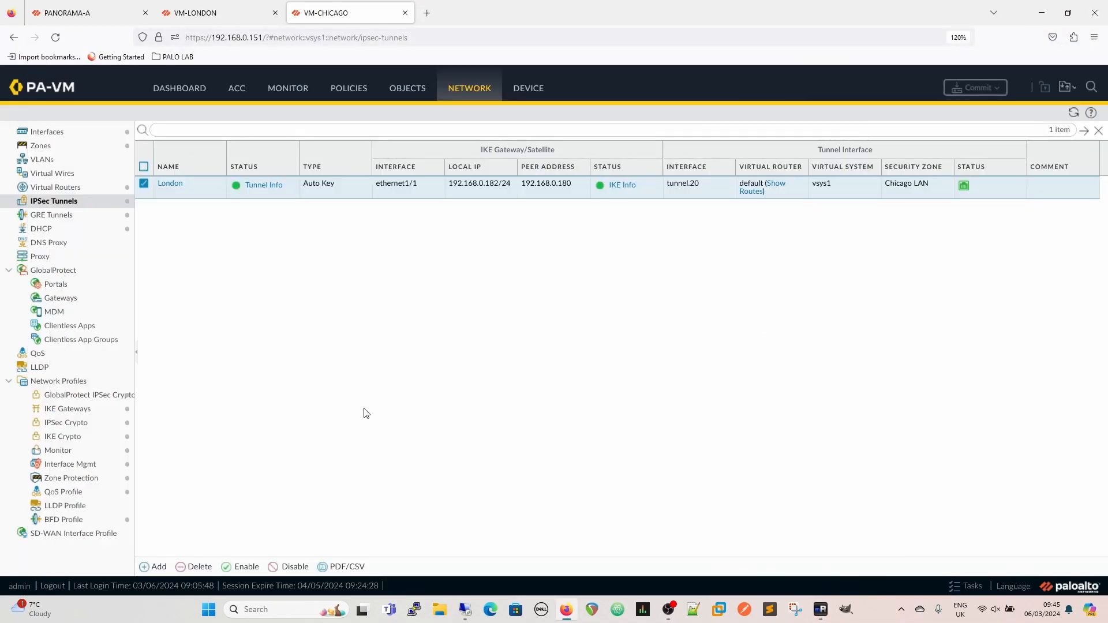
left_click(170, 184)
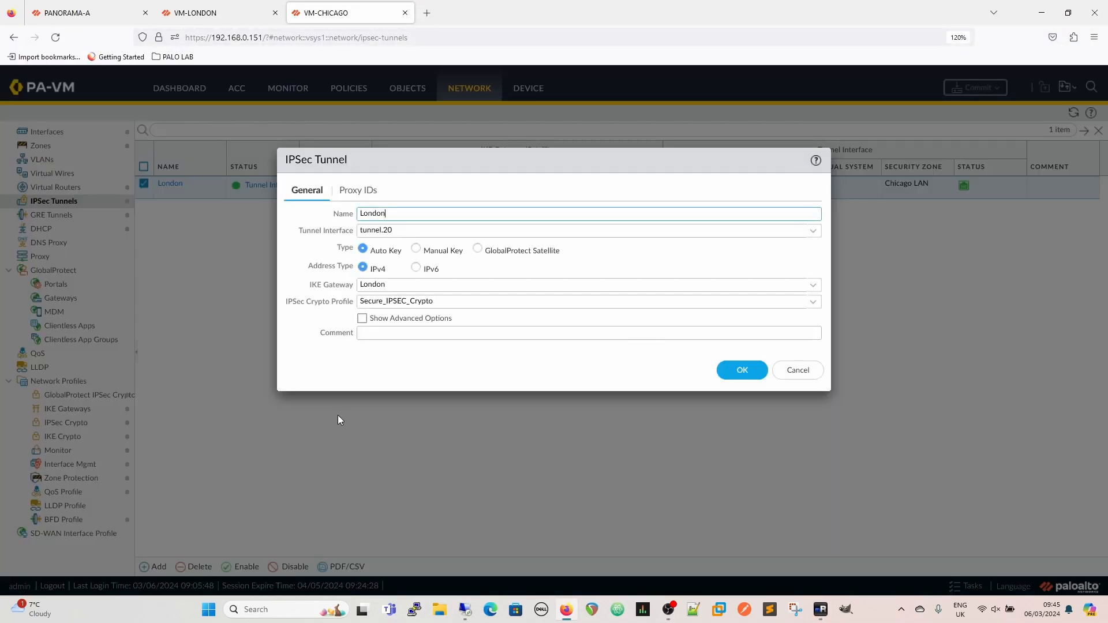
left_click(358, 191)
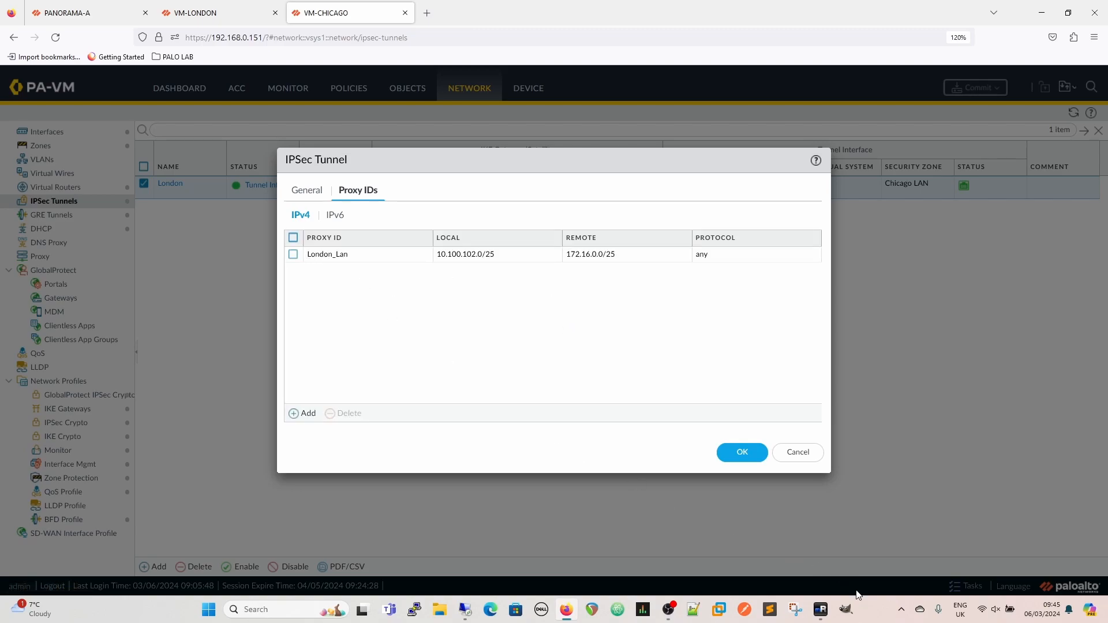
left_click(819, 609)
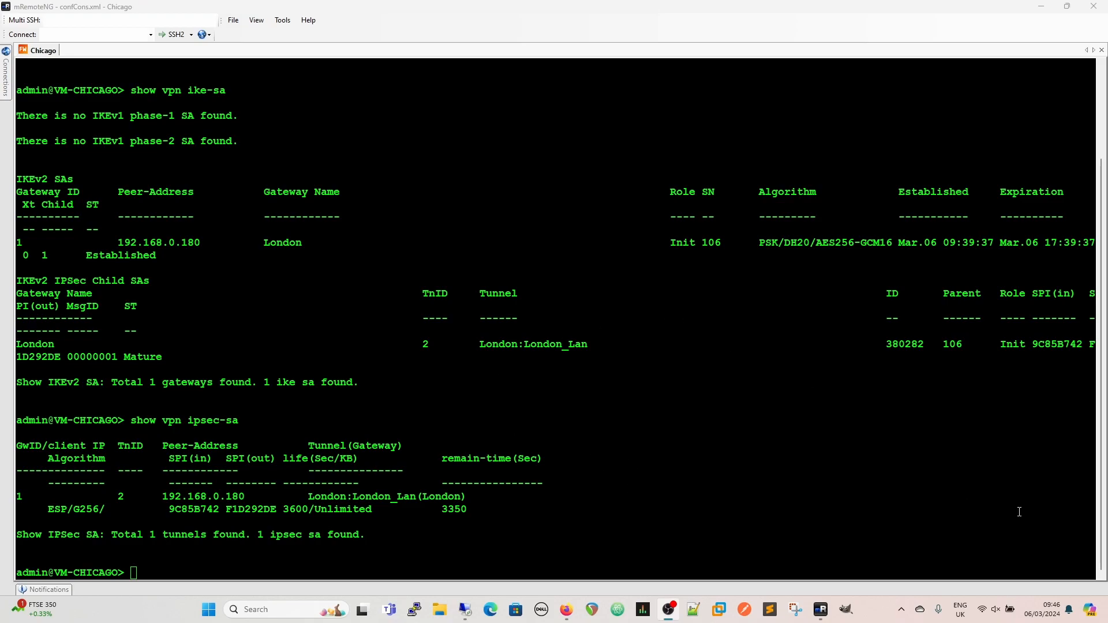
left_click(1040, 7)
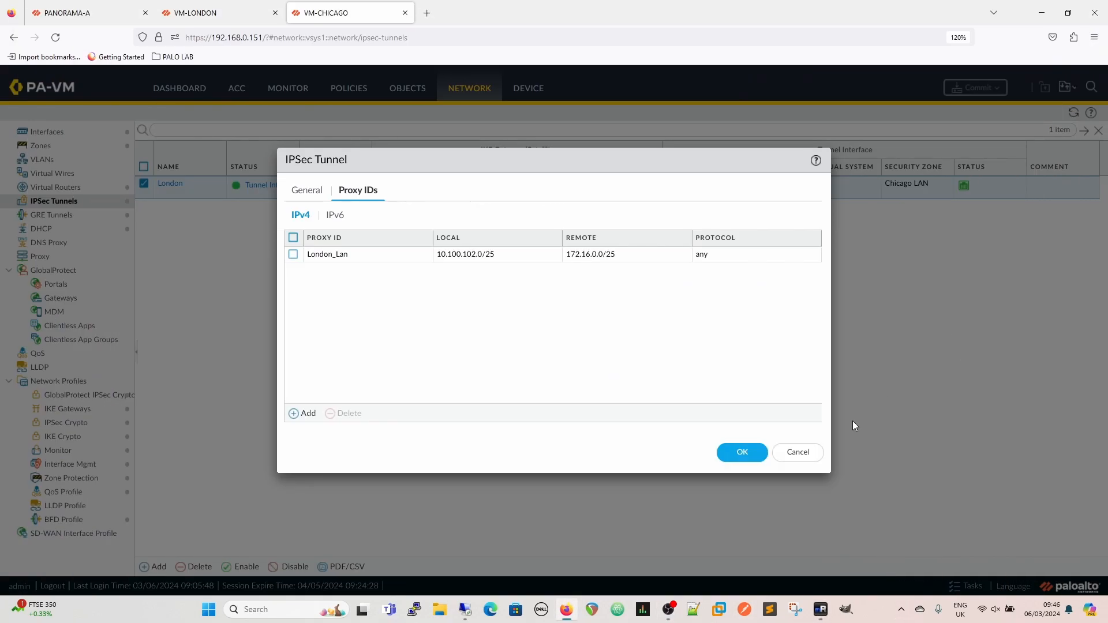
left_click(801, 455)
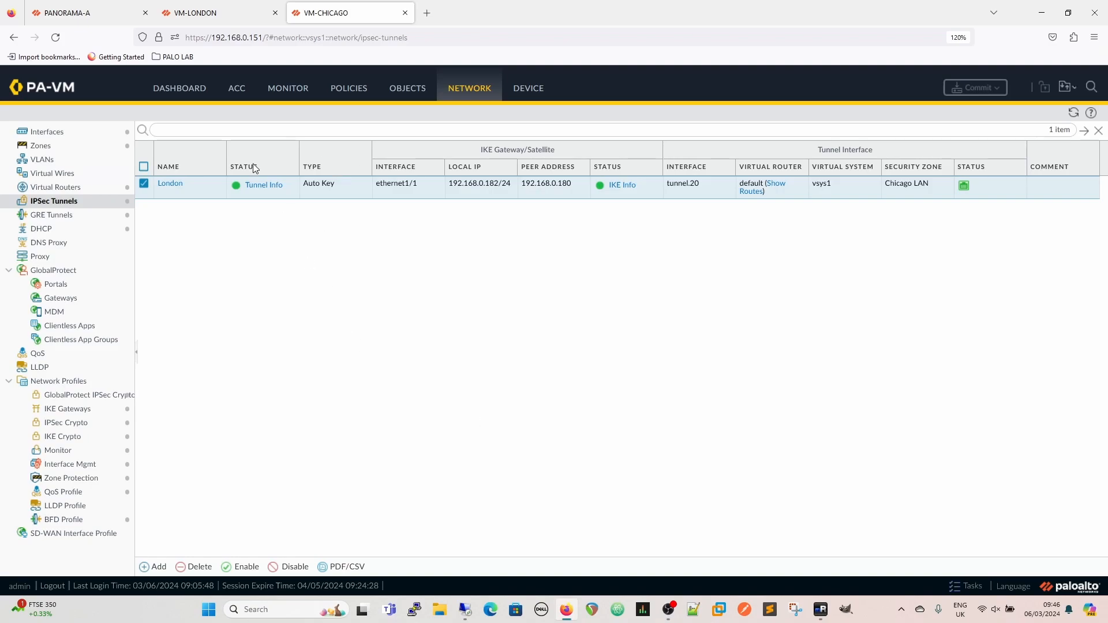
In Panorama's TPL_VM-LONDON device certificates, begin a certificate authority certificate named Firewall Root with common name vm-london.mode44.local
left_click(61, 18)
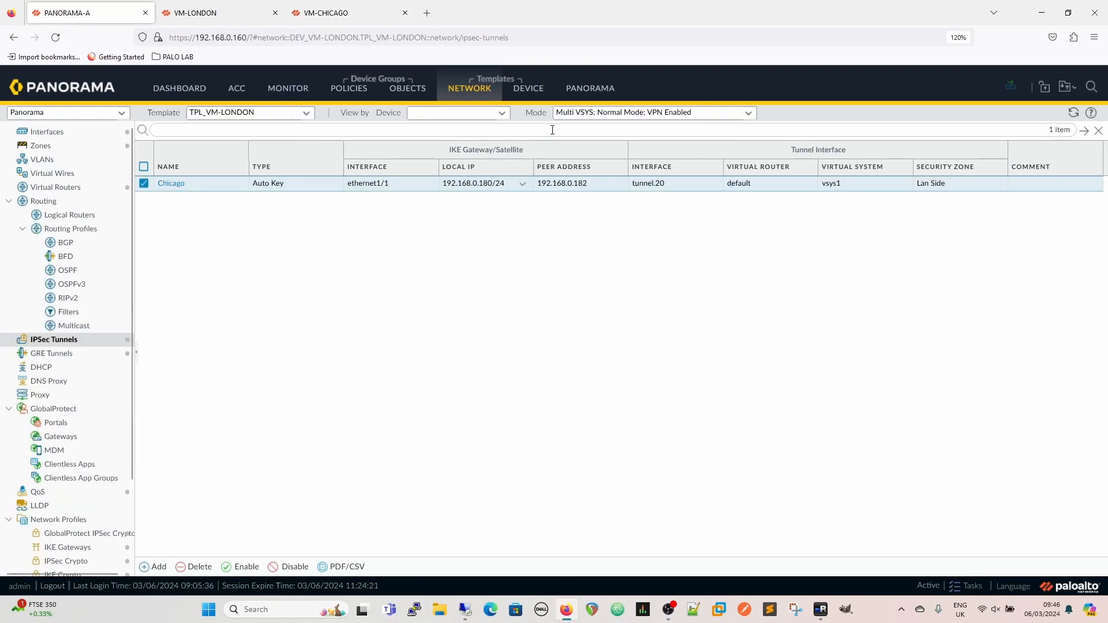
left_click(525, 89)
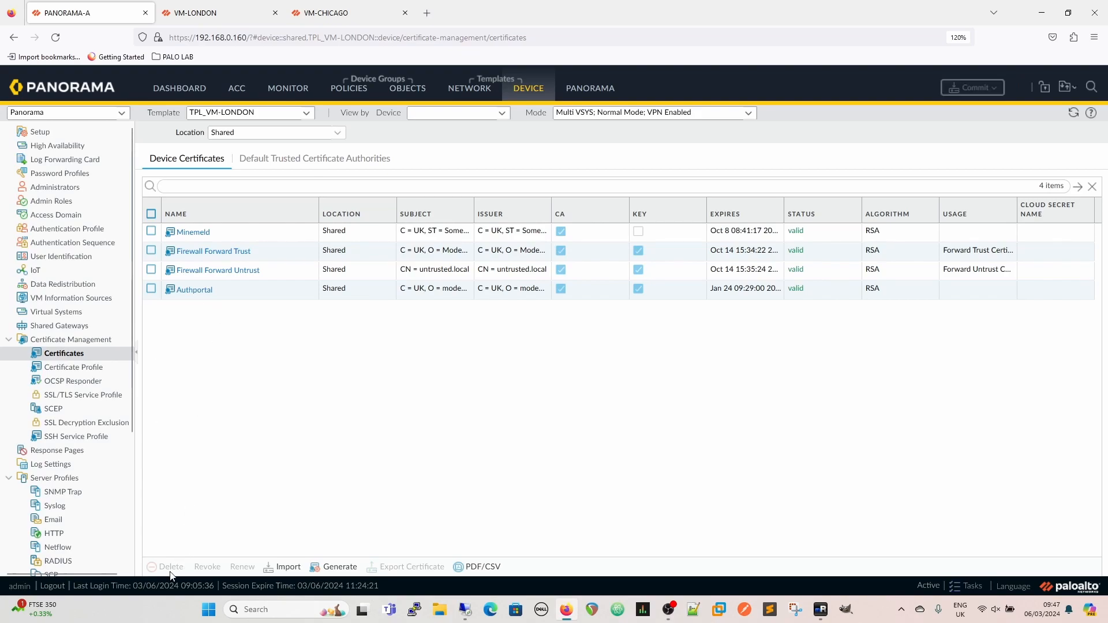
left_click(327, 569)
left_click_drag(839, 293, 840, 293)
left_click_drag(596, 118, 593, 118)
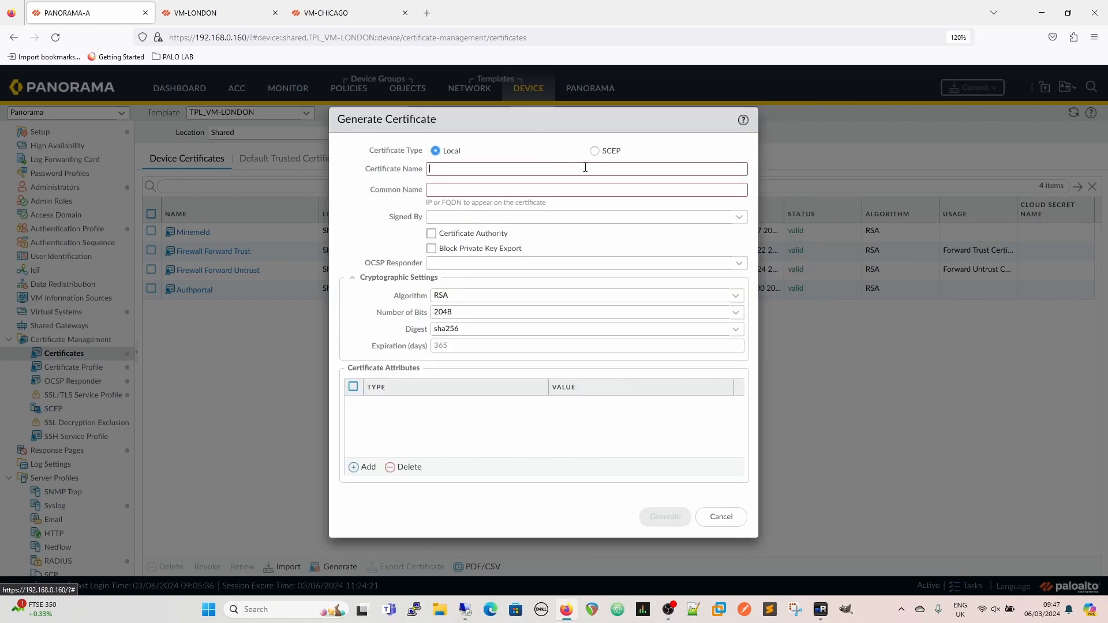
left_click(586, 167)
type("Firew")
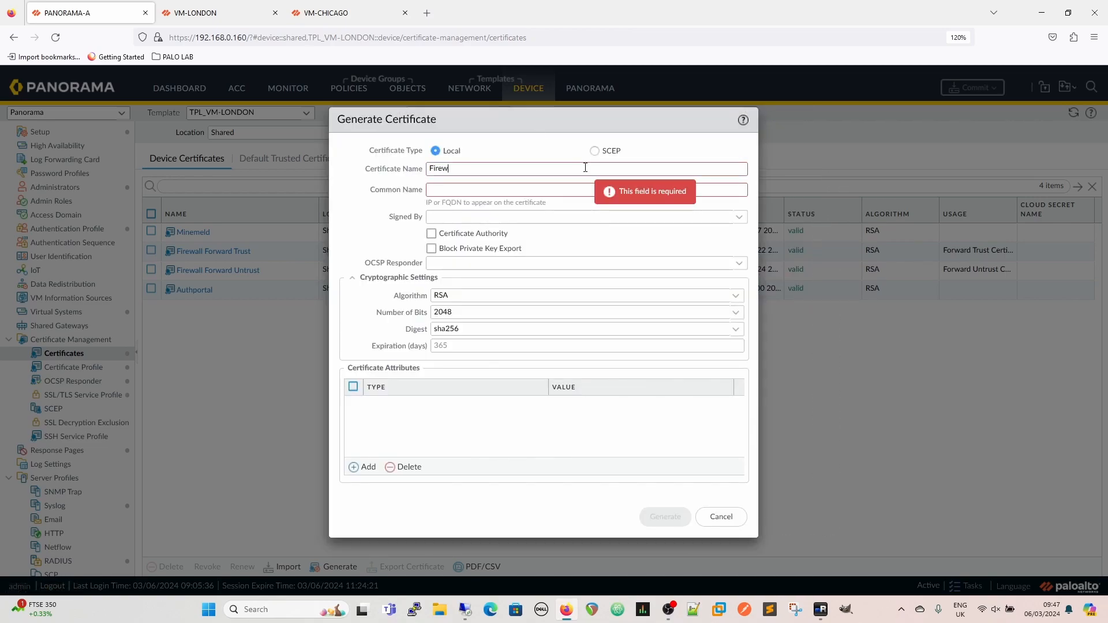
type("all Root")
left_click(595, 191)
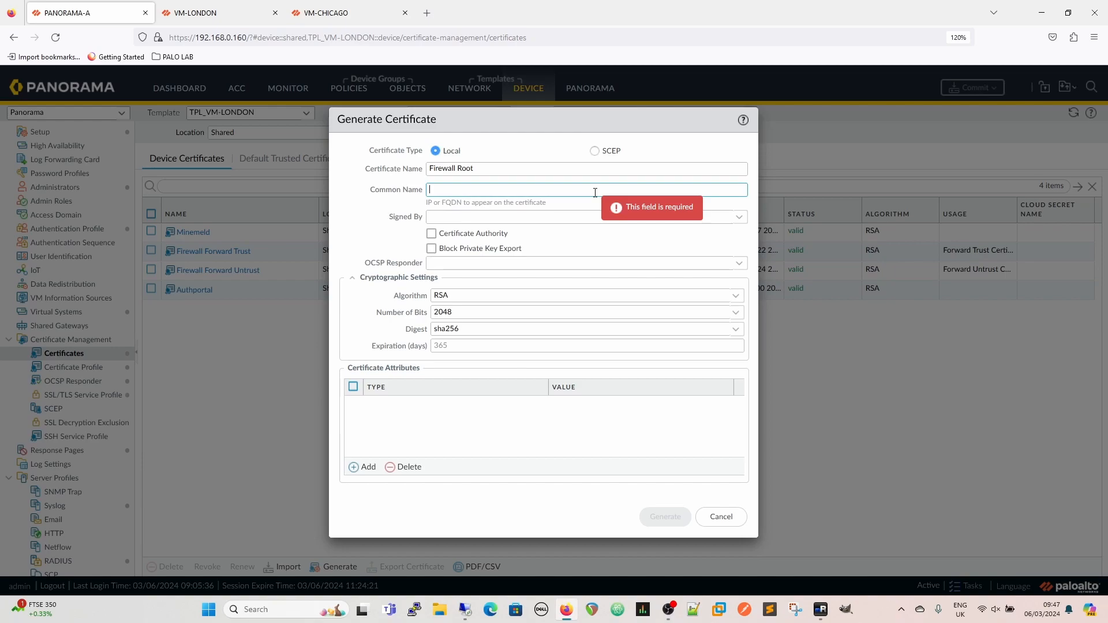
type("vm-london")
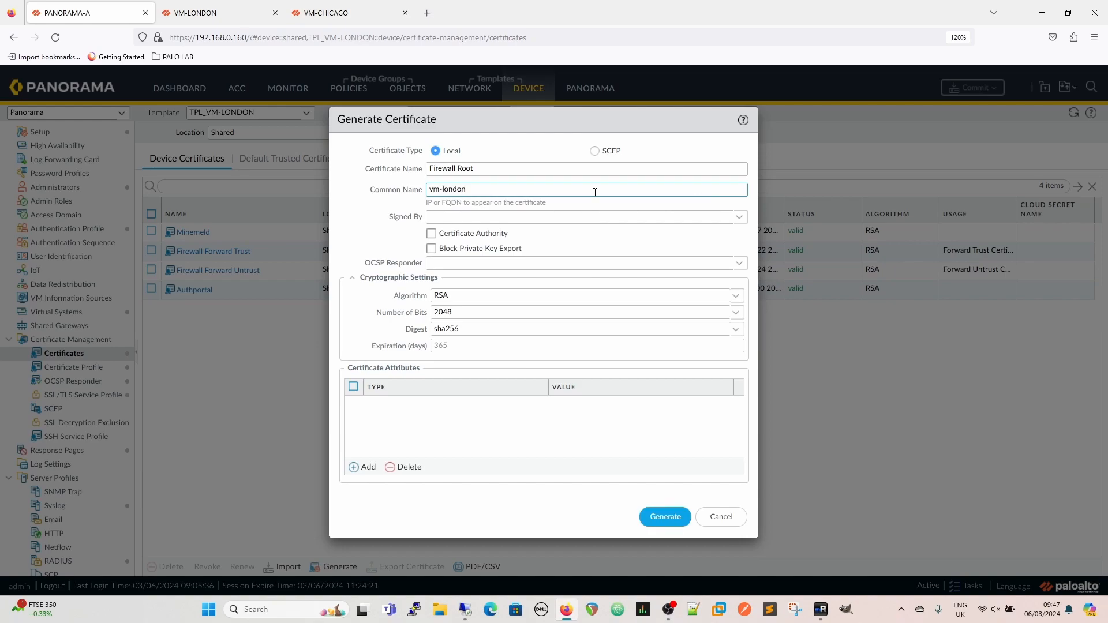
type(".mode44.local")
left_click(431, 233)
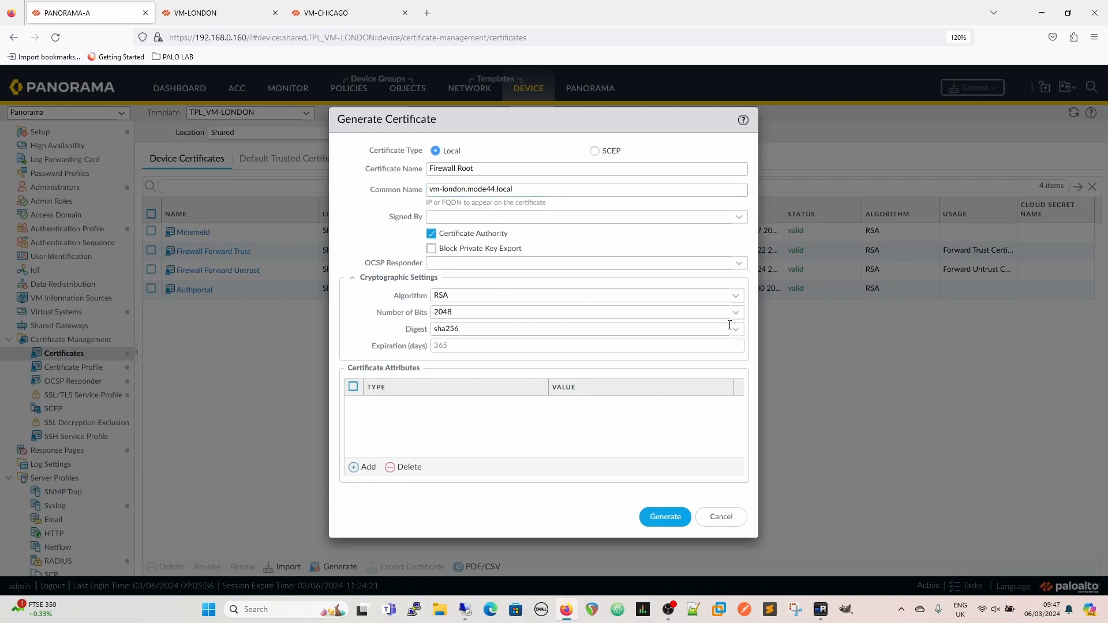
Set the certificate's cryptographic settings to Elliptic Curve DSA, 384 bits and sha512 digest
left_click(734, 298)
left_click(464, 330)
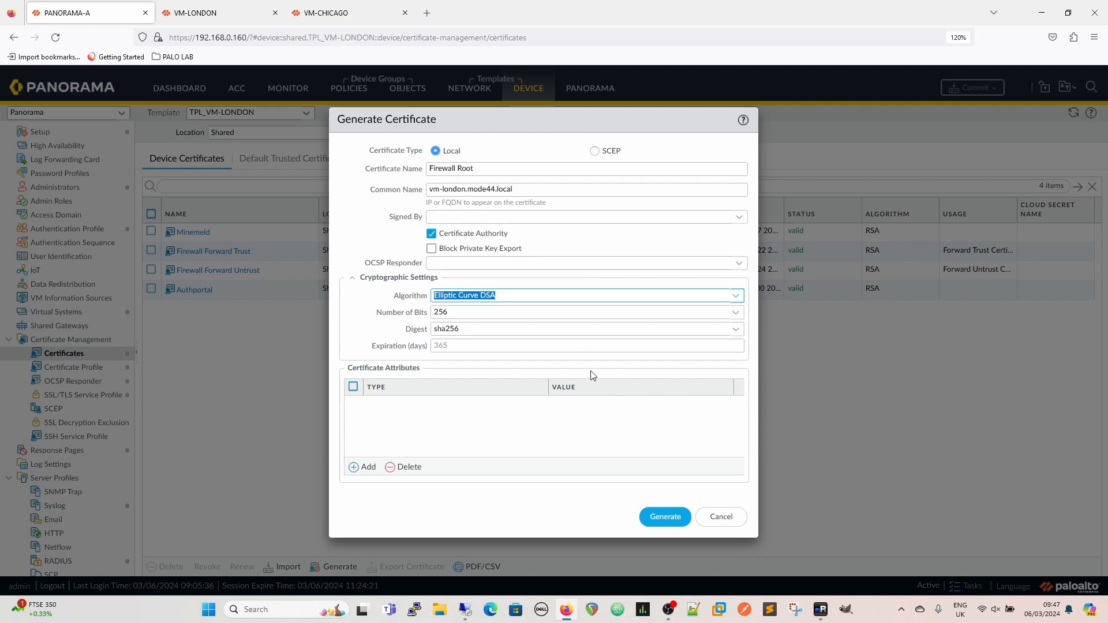
left_click(735, 313)
left_click(461, 346)
left_click(735, 330)
left_click(466, 376)
Add an Organization attribute with the value Mode44 LTD to the certificate
left_click(369, 468)
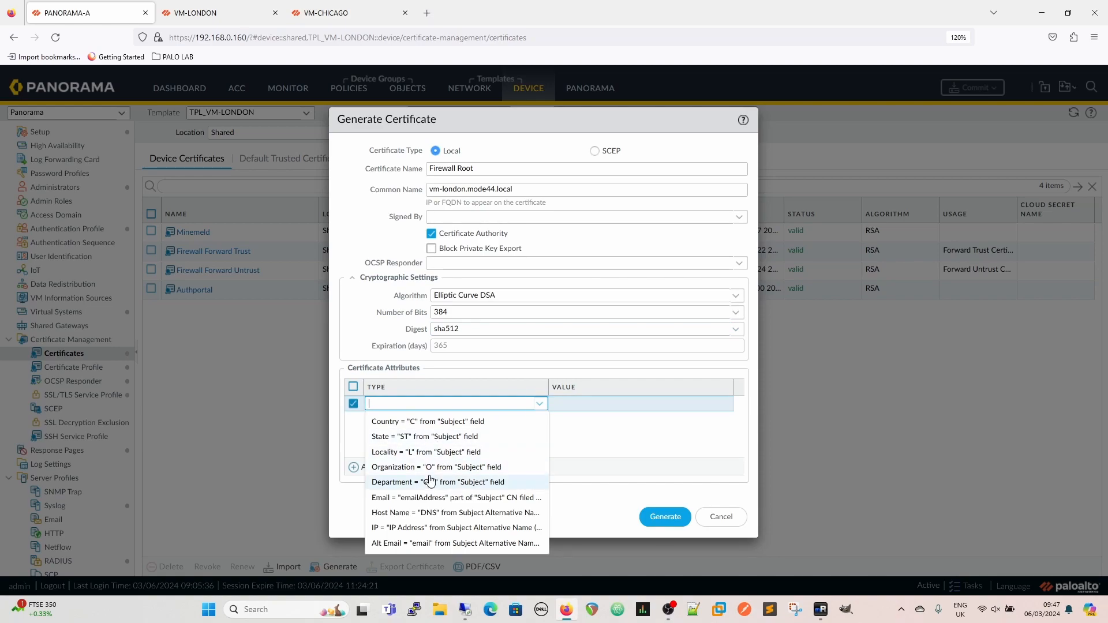
left_click(434, 467)
left_click(603, 405)
type("Mode44 LTD")
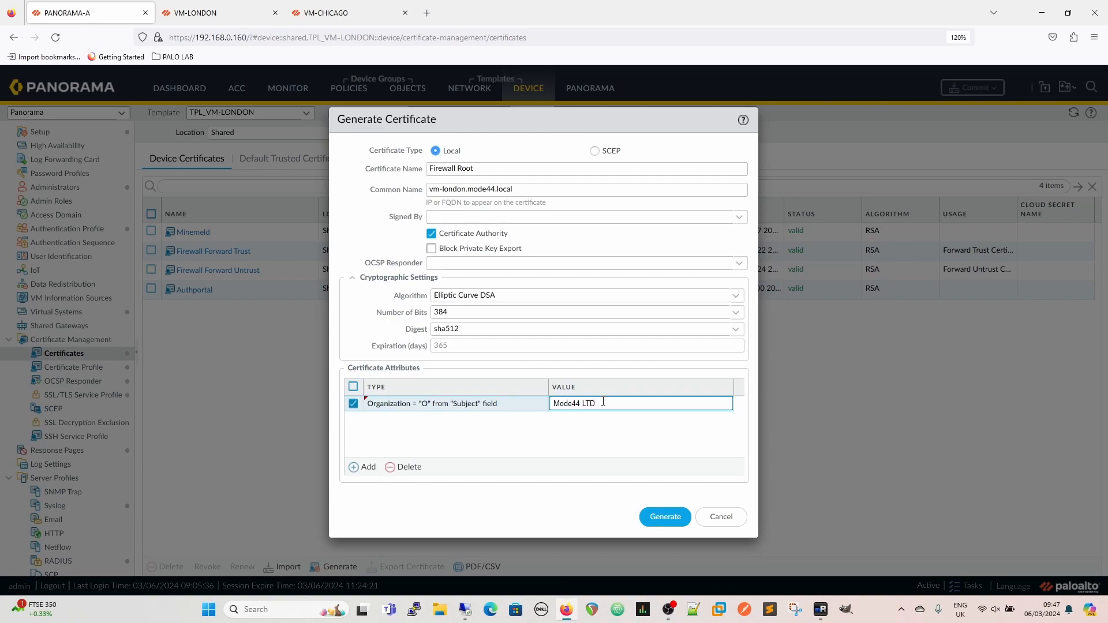
Add a Host Name (DNS) subject alternative name attribute, reusing the common name vm-london.mode44.local as its value
left_click(357, 467)
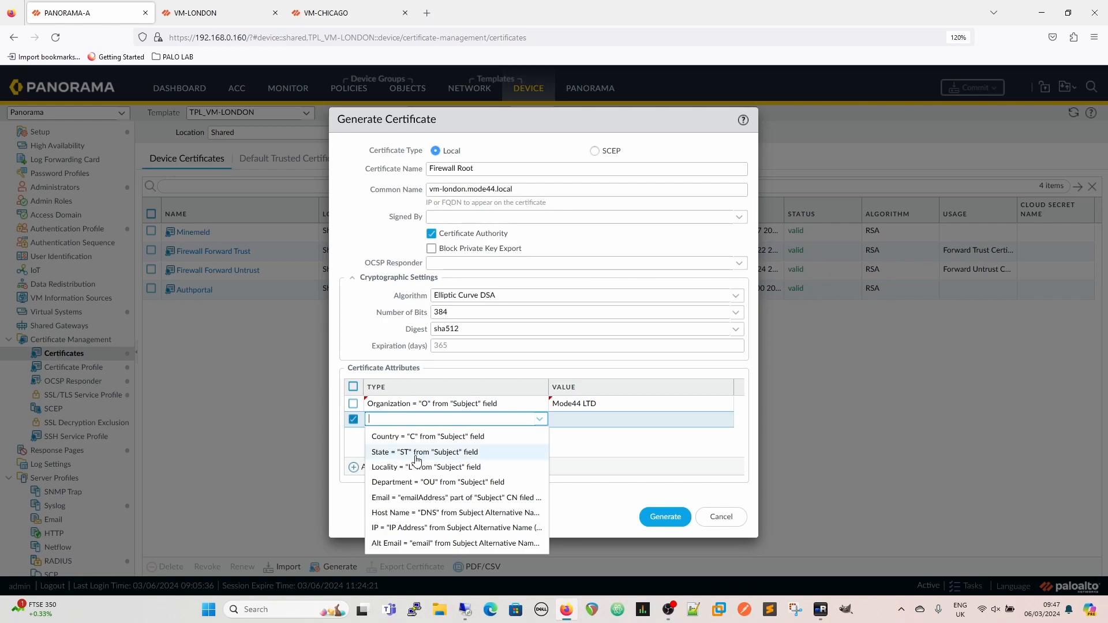
left_click(462, 512)
left_click(600, 421)
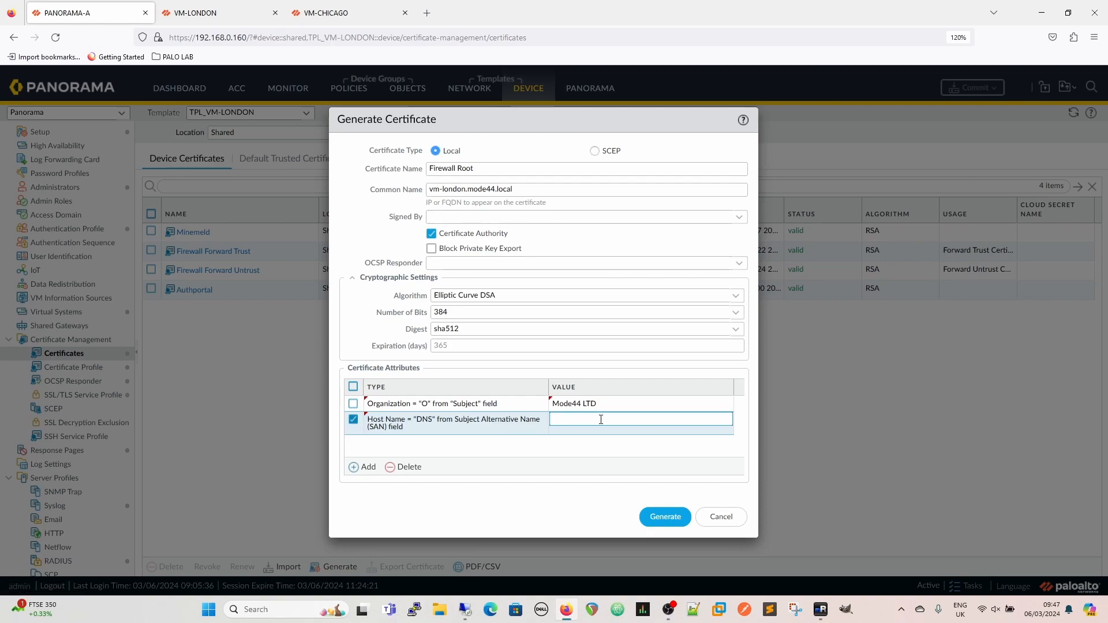
left_click_drag(515, 190, 428, 189)
right_click(457, 190)
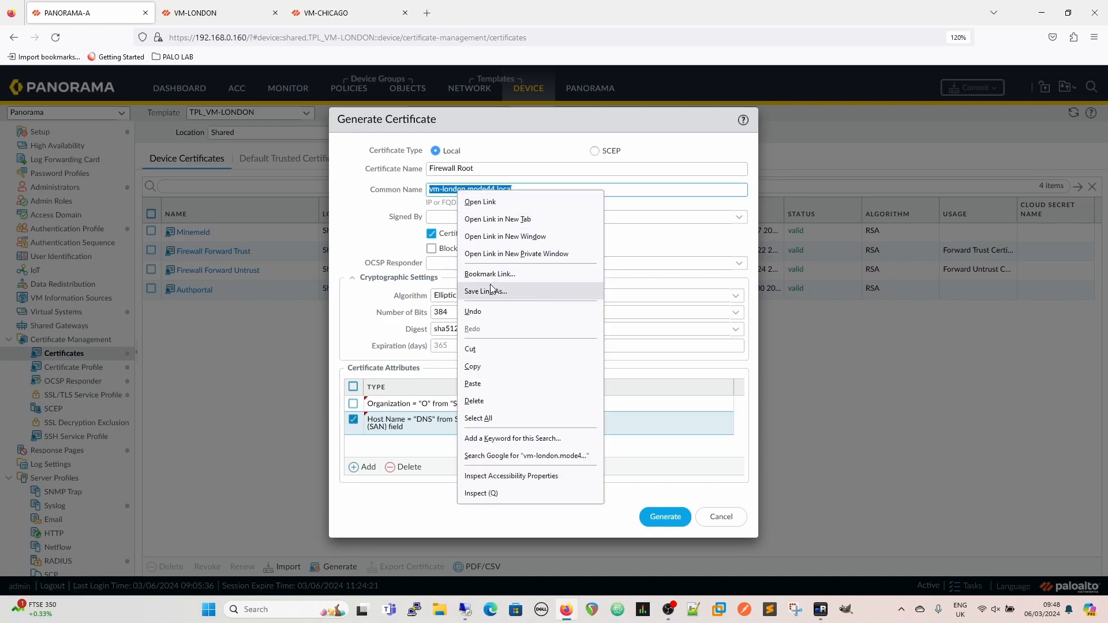
left_click(474, 367)
left_click(565, 425)
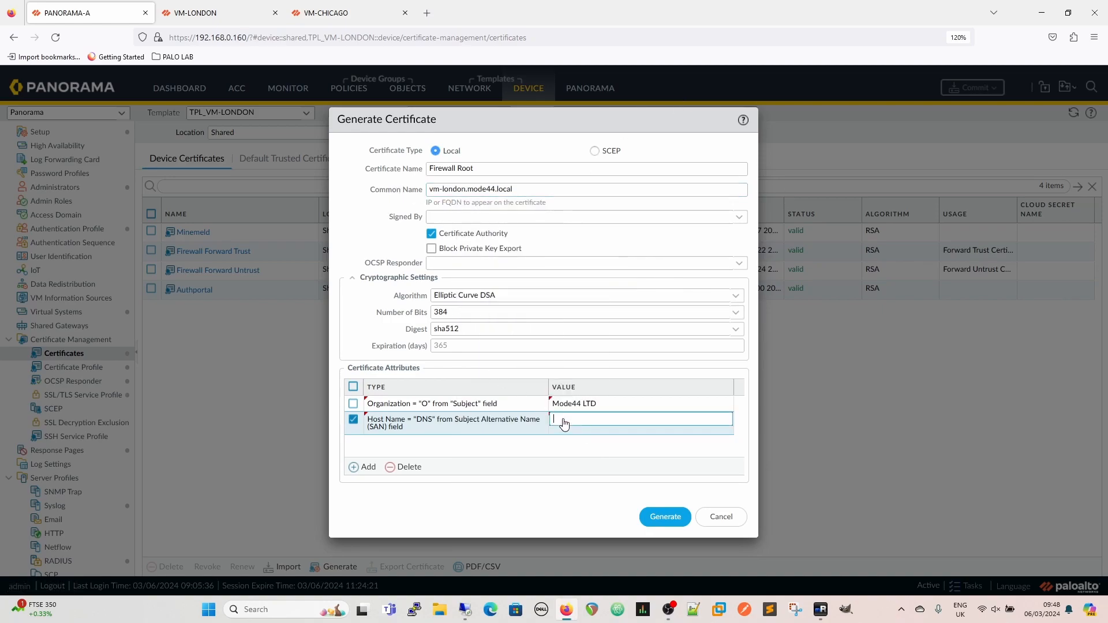
right_click(565, 423)
left_click(593, 505)
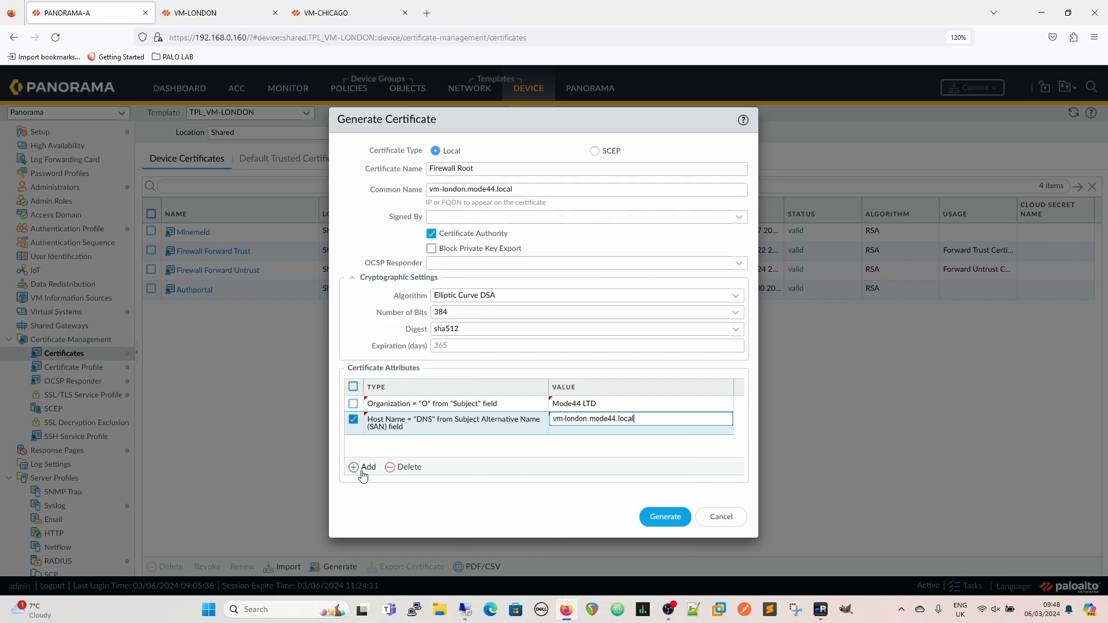
Add a Locality attribute with the value London to the certificate
left_click(363, 467)
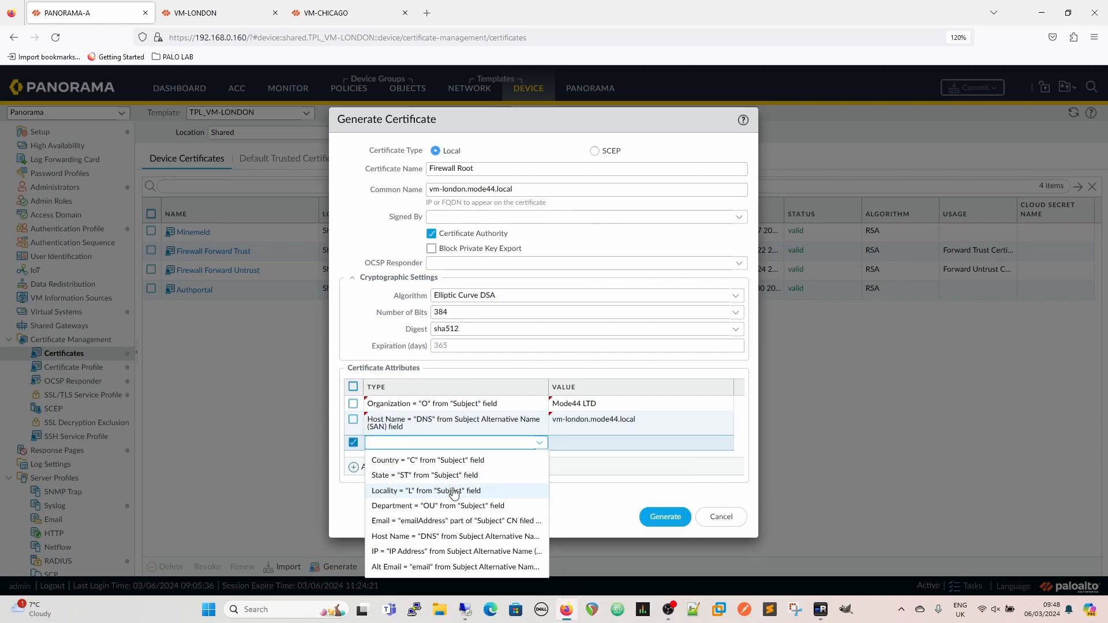
left_click(417, 492)
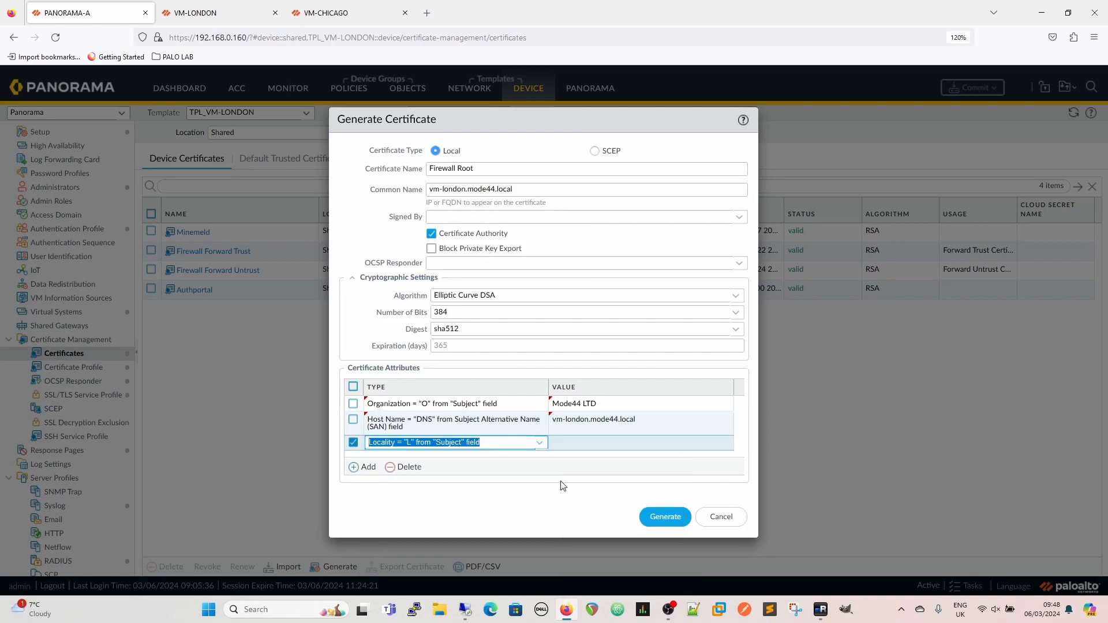
left_click(600, 443)
type("London")
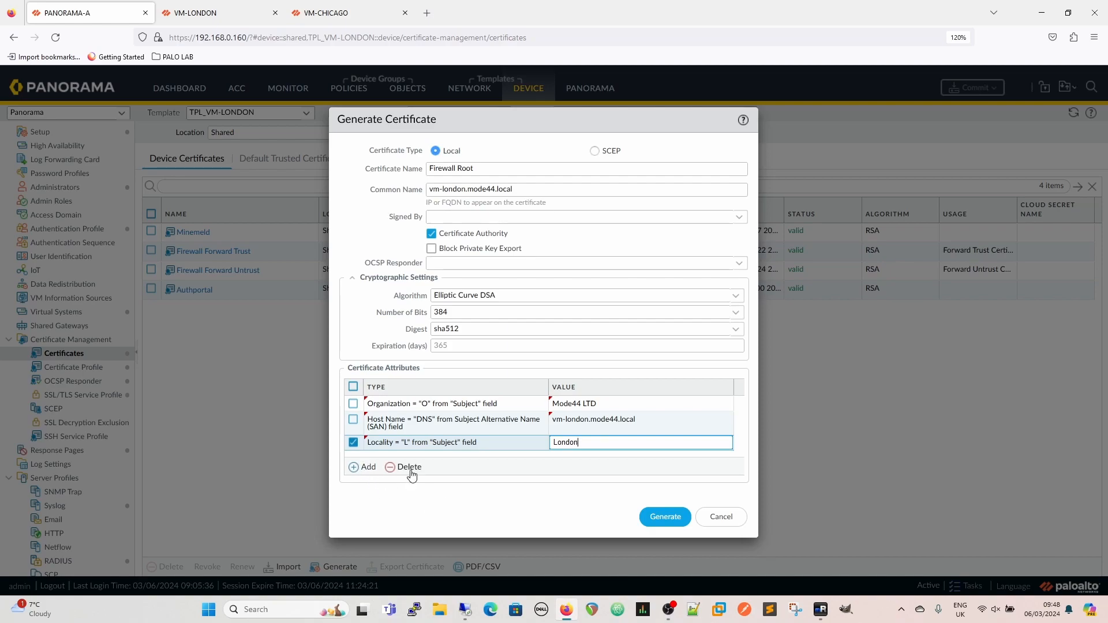
Add an IP subject alternative name attribute of 192.168.0.180 and generate the Firewall Root certificate
left_click(365, 468)
left_click(417, 542)
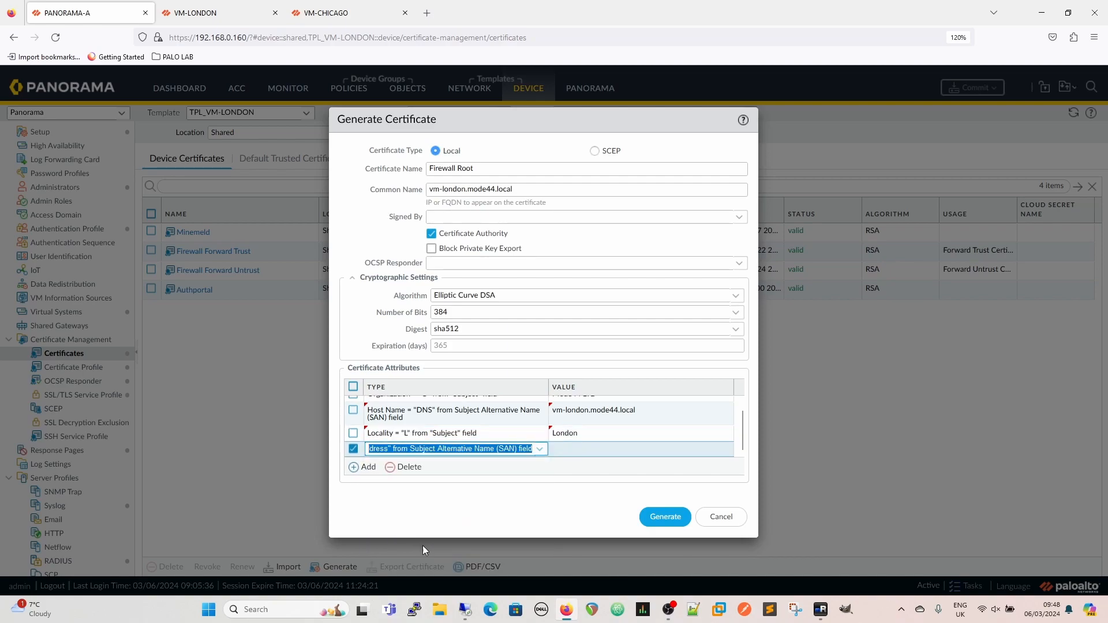
left_click(608, 450)
left_click(601, 440)
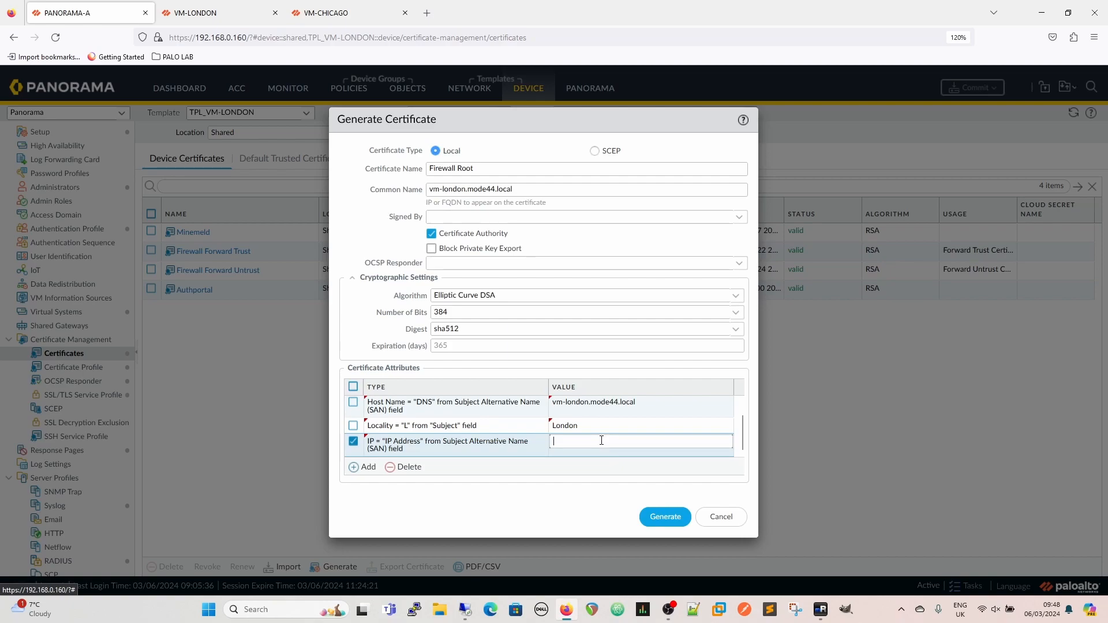
type("192.")
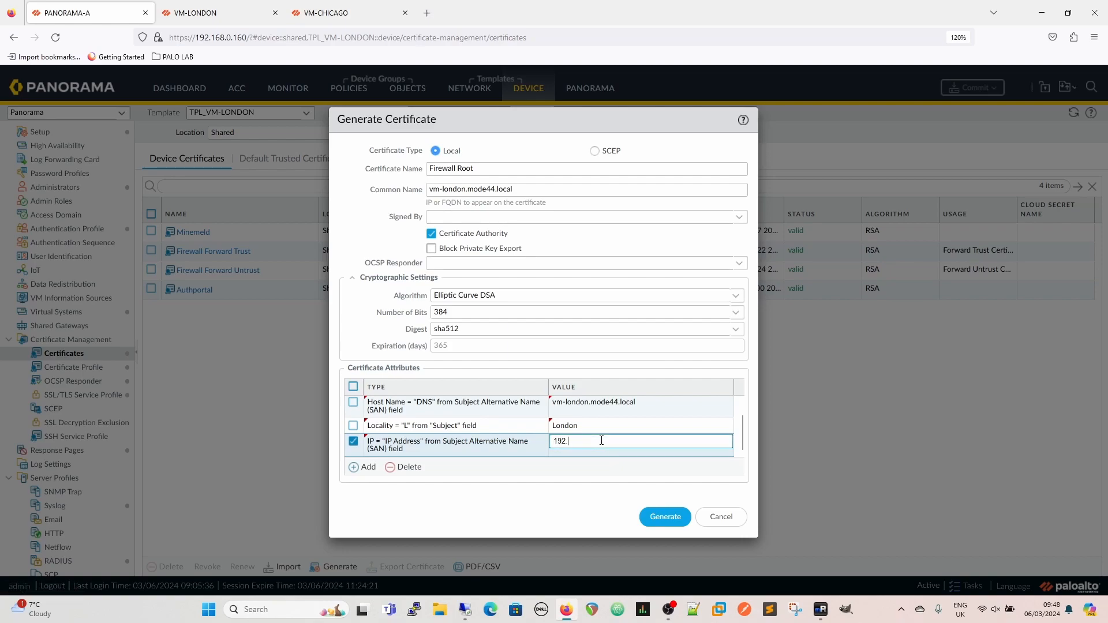
type("168.0.180")
left_click(564, 514)
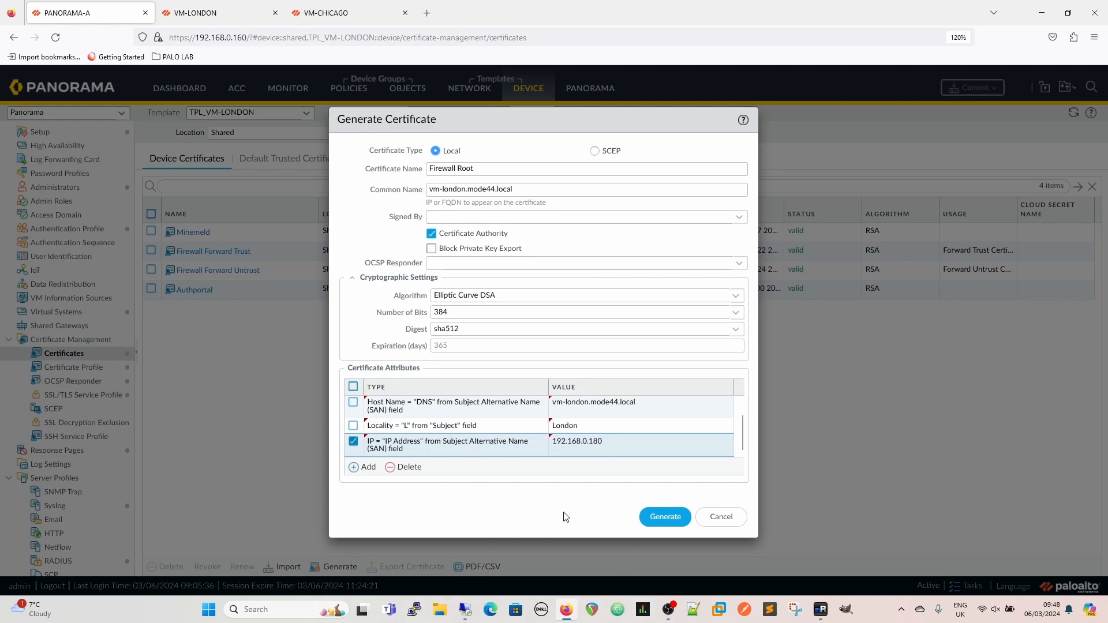
left_click(664, 517)
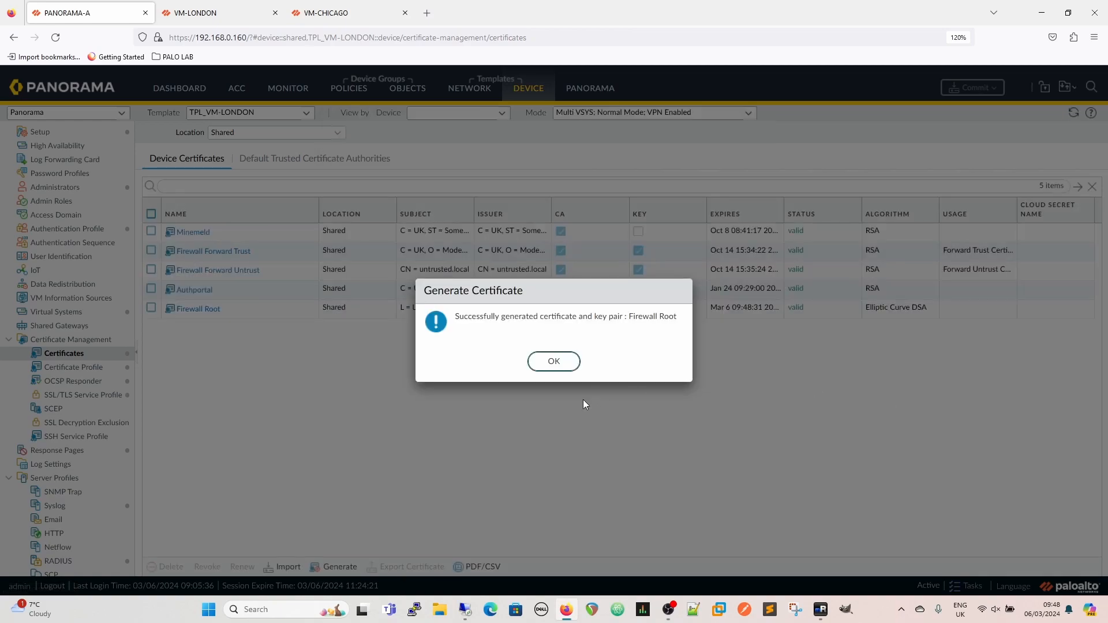
left_click(570, 366)
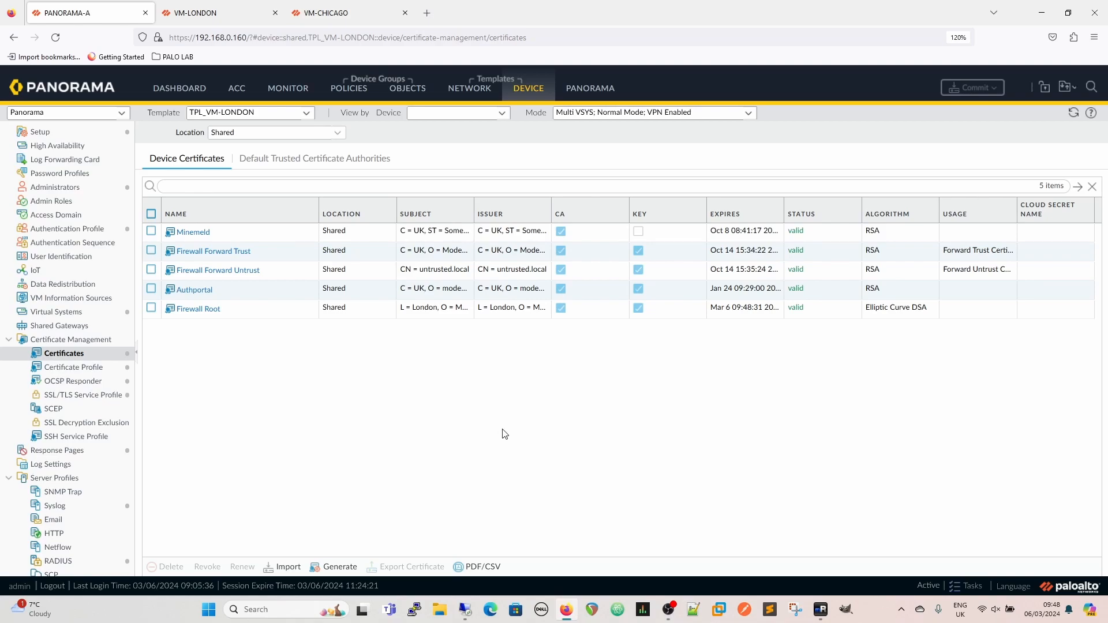
Start generating a new local certificate named Chicago VPN Cert with the common name 192.168.0.180
left_click(340, 568)
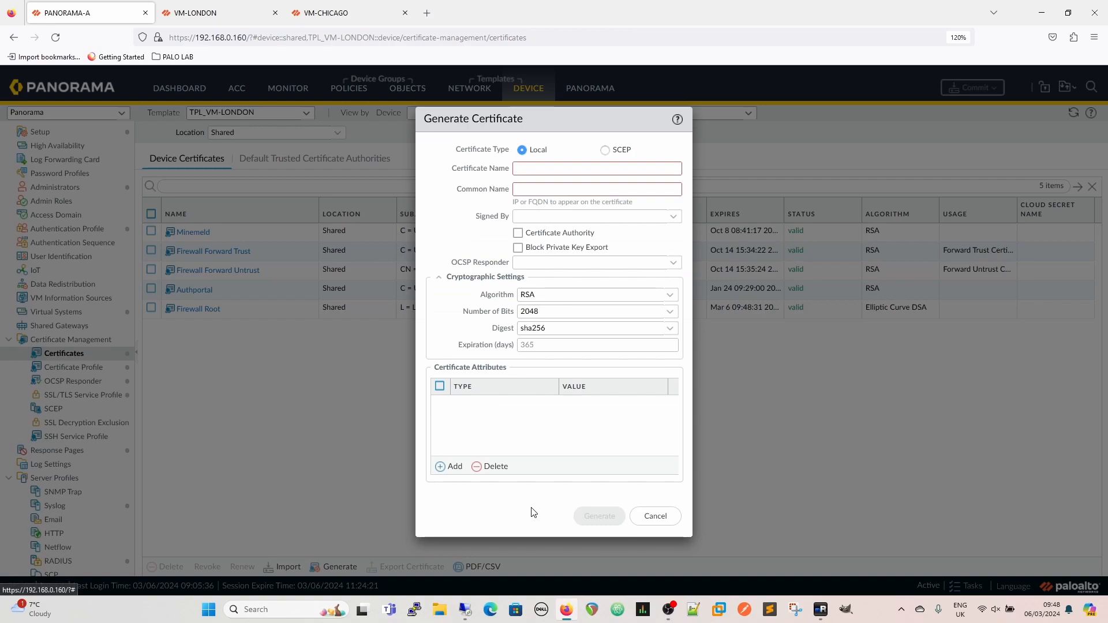
left_click(640, 170)
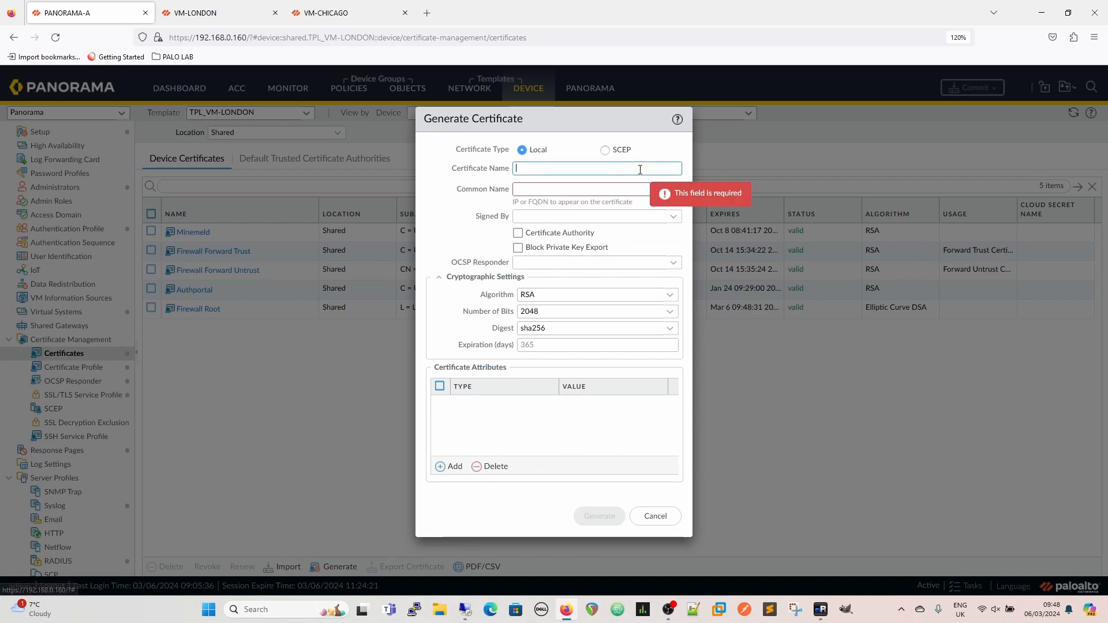
type("Ch")
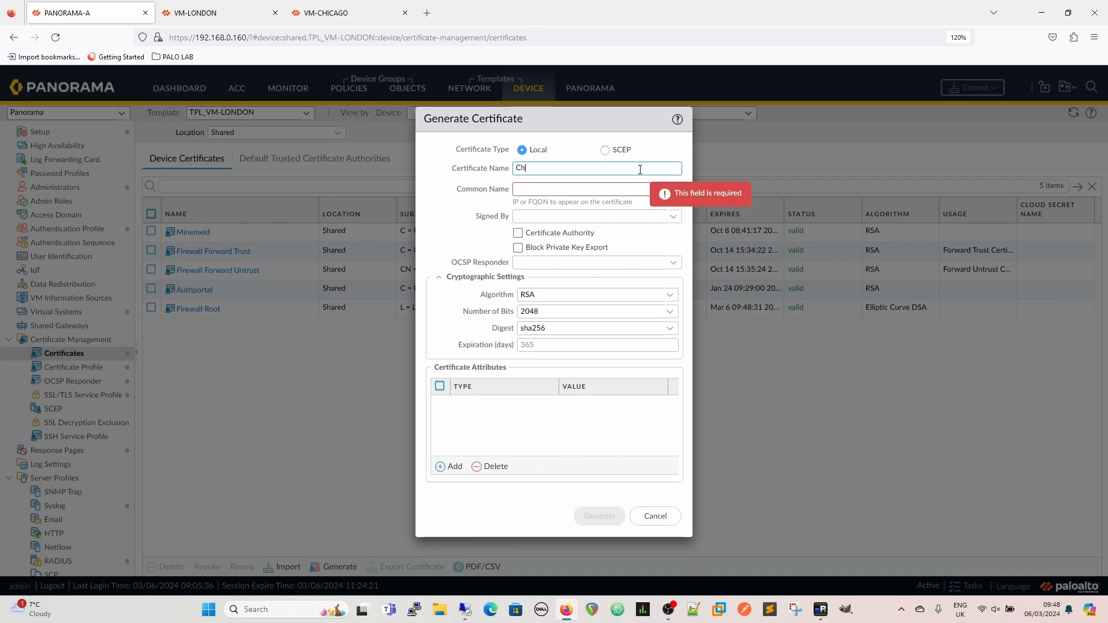
type("icago")
type(" VPO")
type("N Cert")
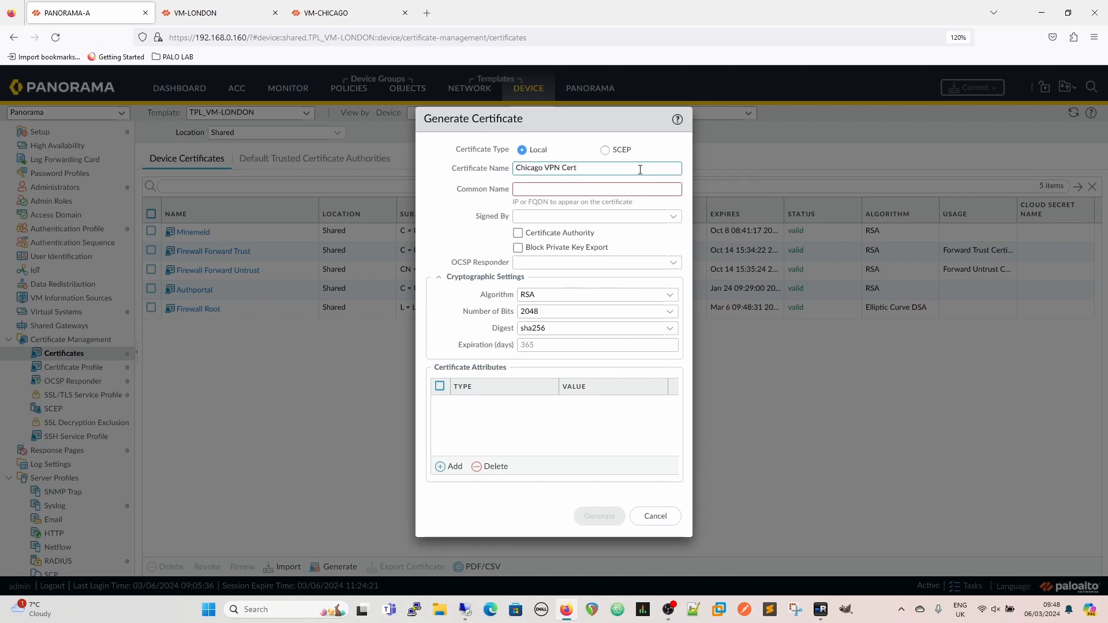
left_click(608, 188)
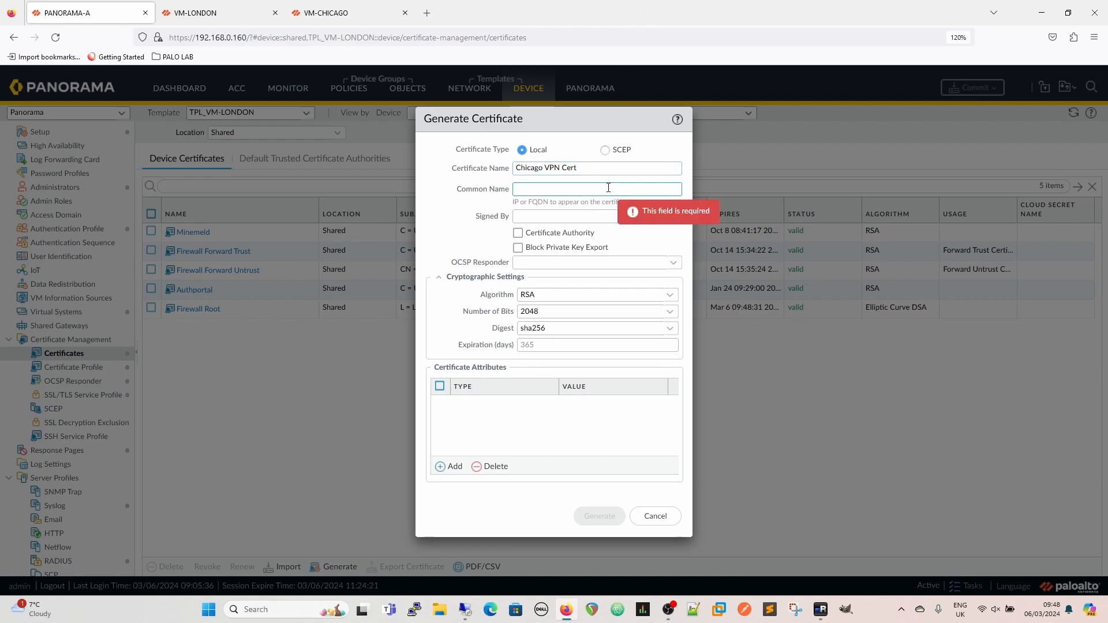
type("192.168.0.180")
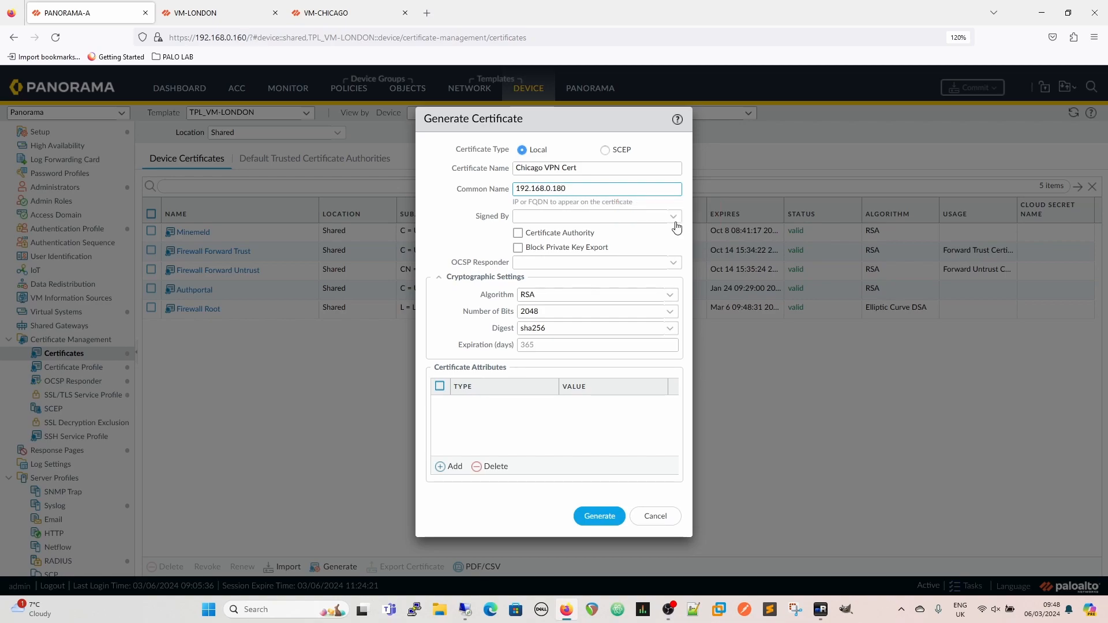
Have the certificate signed by Firewall Root and set its cryptography to Elliptic Curve DSA, 384 bits and sha512 digest
left_click(676, 225)
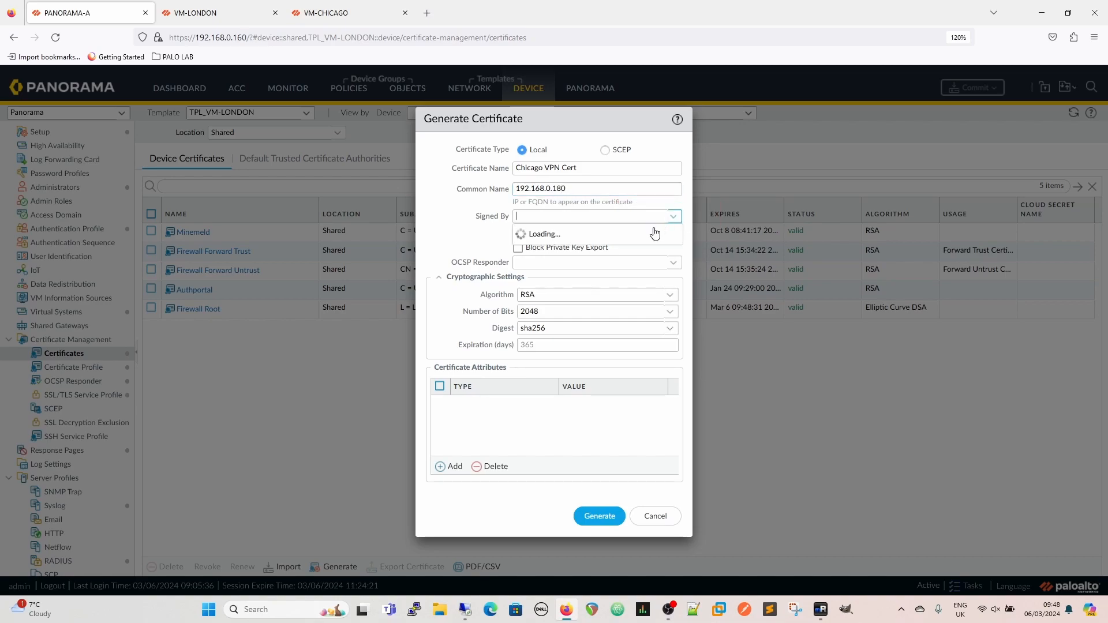
left_click(556, 250)
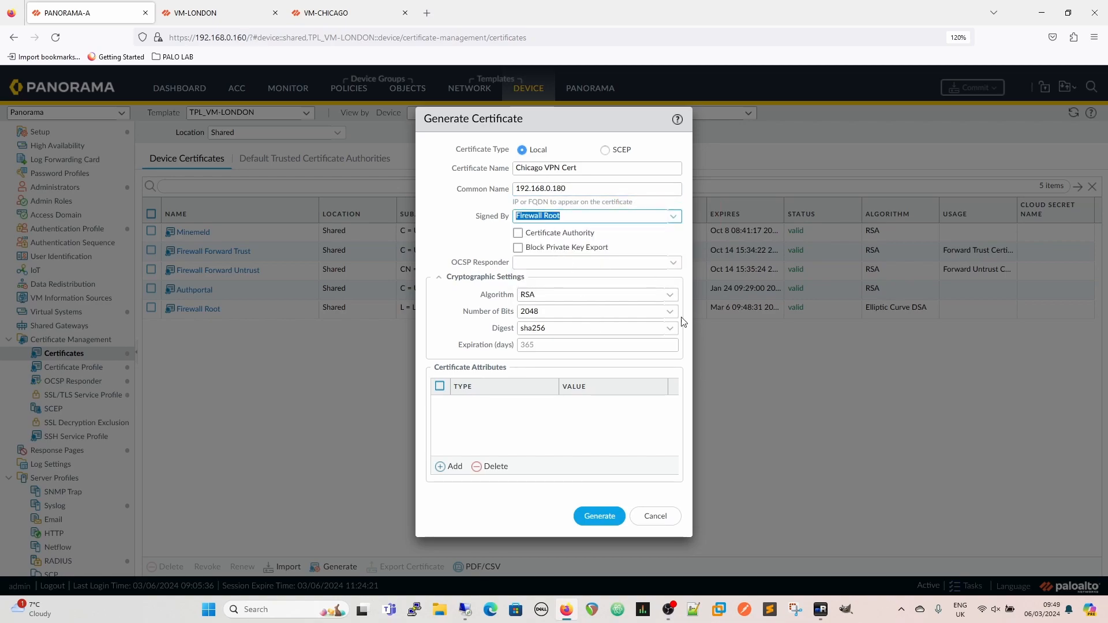
left_click(668, 295)
left_click(530, 328)
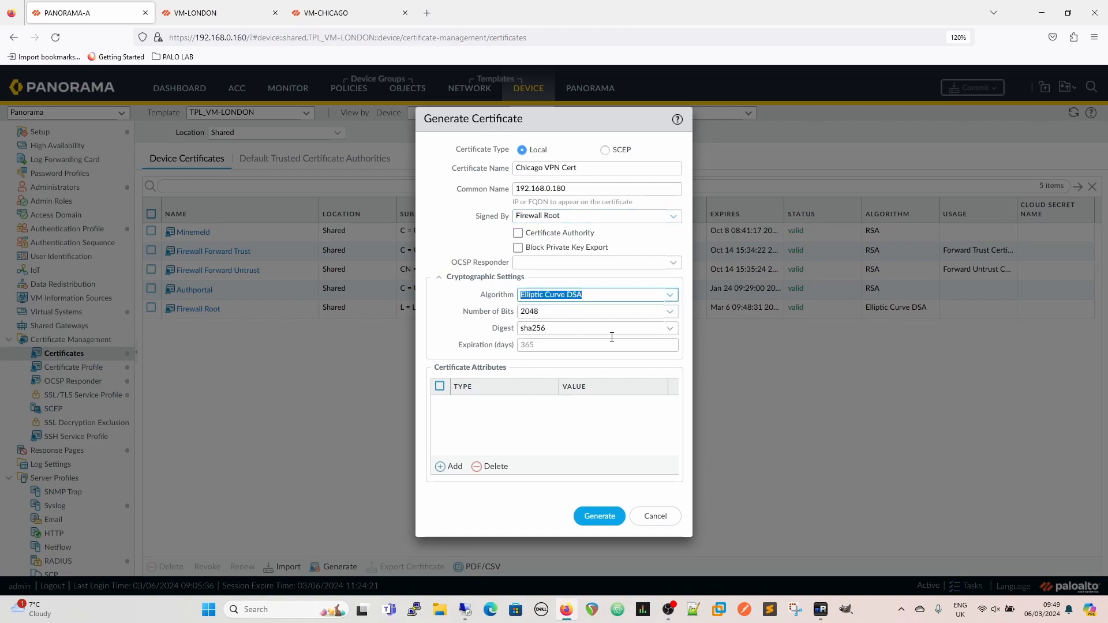
left_click(670, 314)
left_click(571, 345)
left_click(554, 328)
left_click(538, 376)
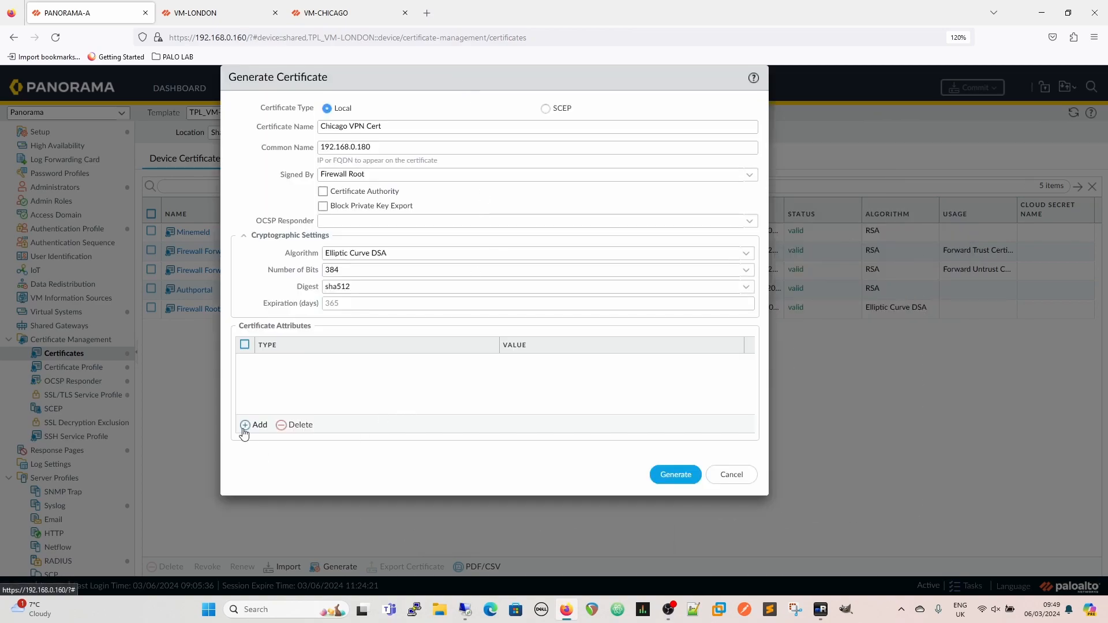
Add a Country attribute with the value UK (United Kingdom) to the Chicago VPN Cert
left_click(245, 425)
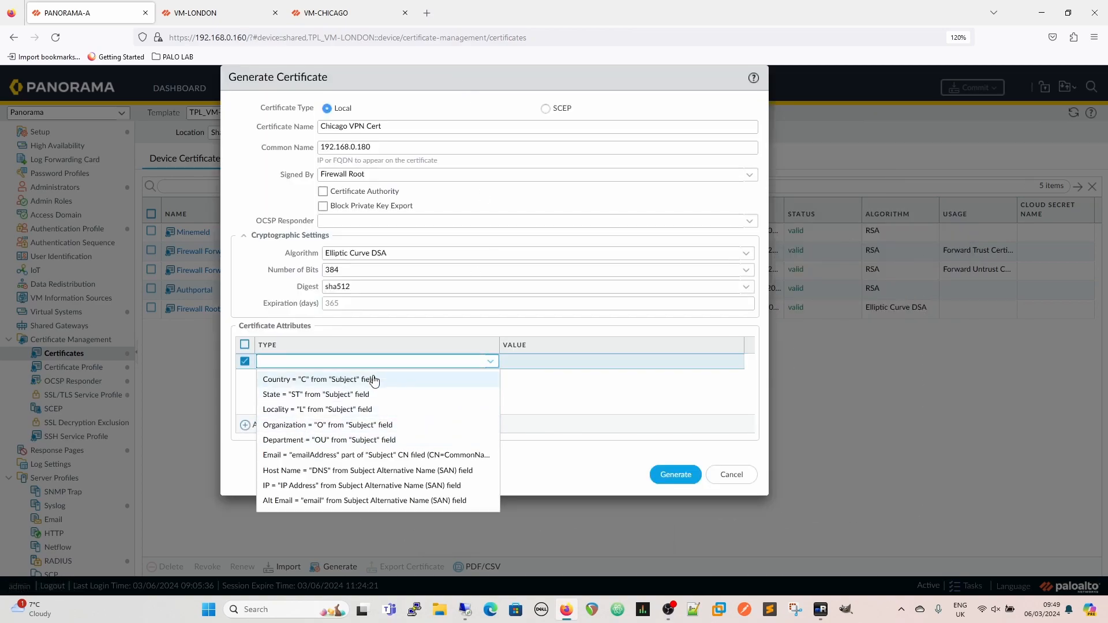
left_click(354, 380)
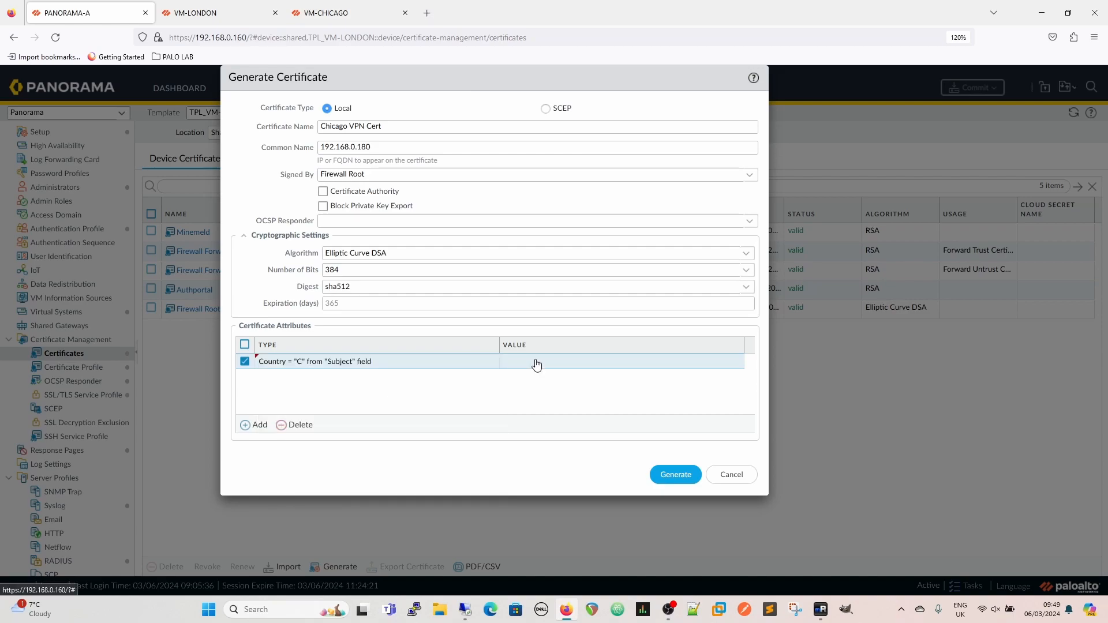
left_click(544, 359)
type("uk")
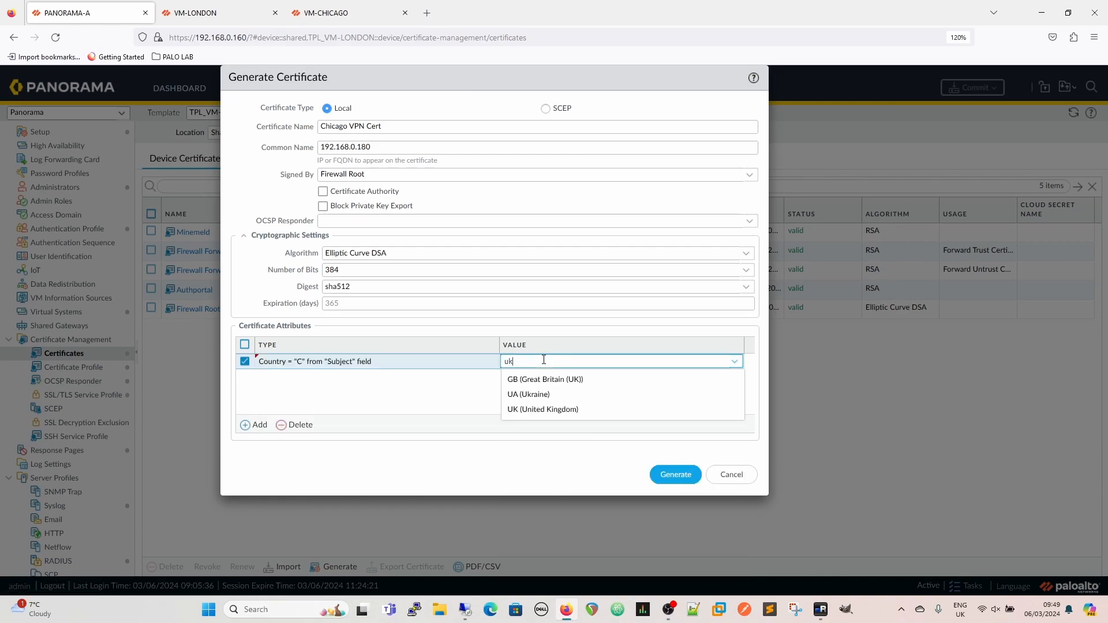
left_click(549, 409)
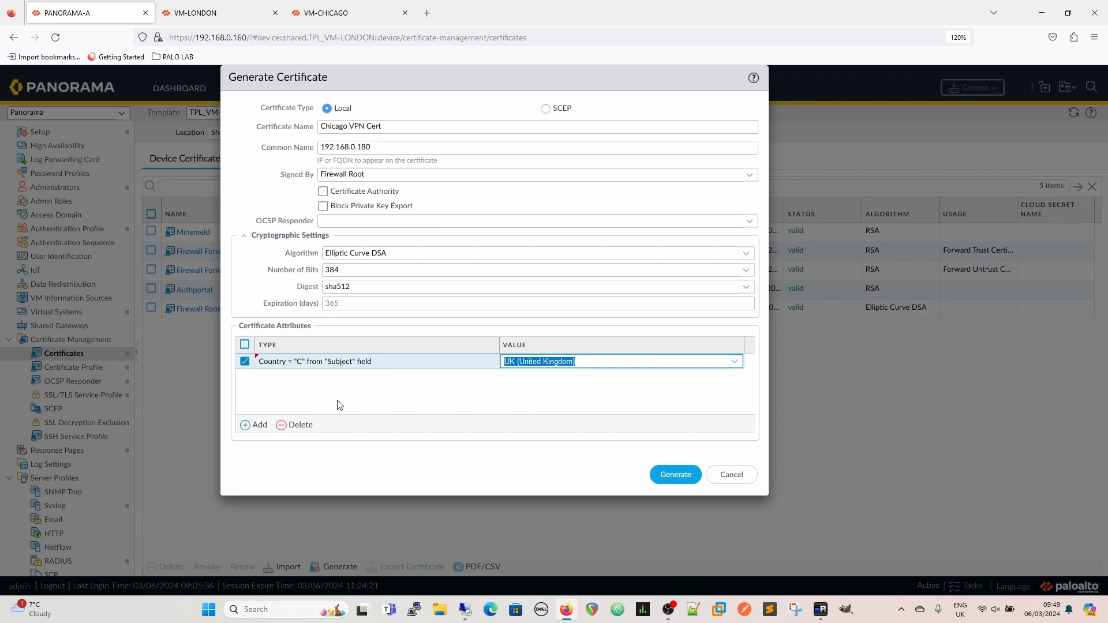
Add an Organization attribute with the value Mode44 LTD to the Chicago VPN Cert
left_click(256, 425)
left_click(321, 426)
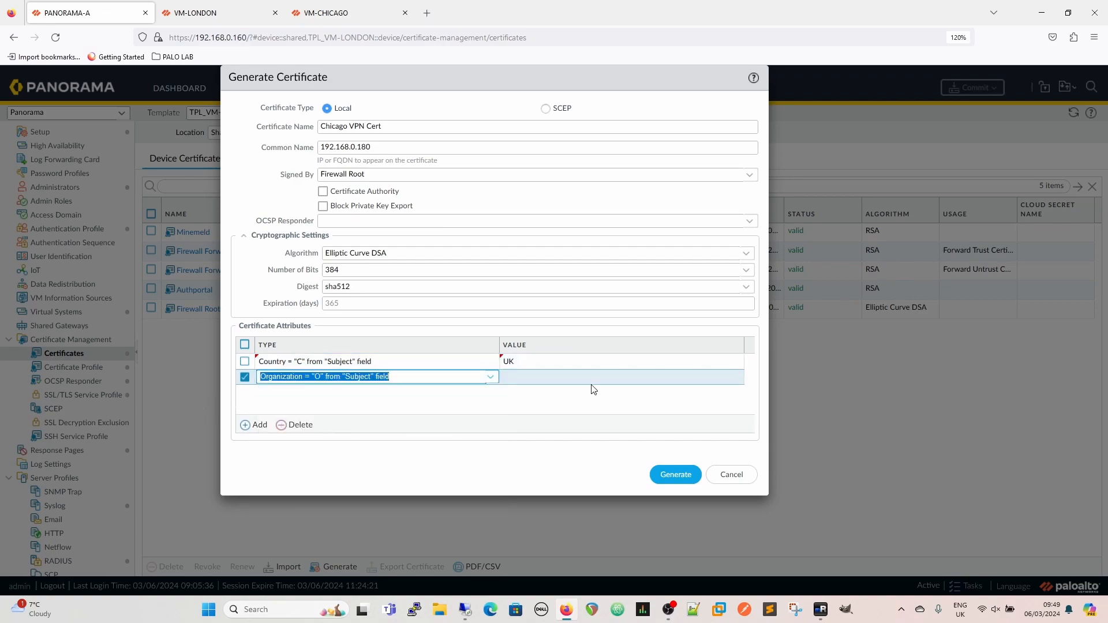
left_click(569, 377)
type("Mode")
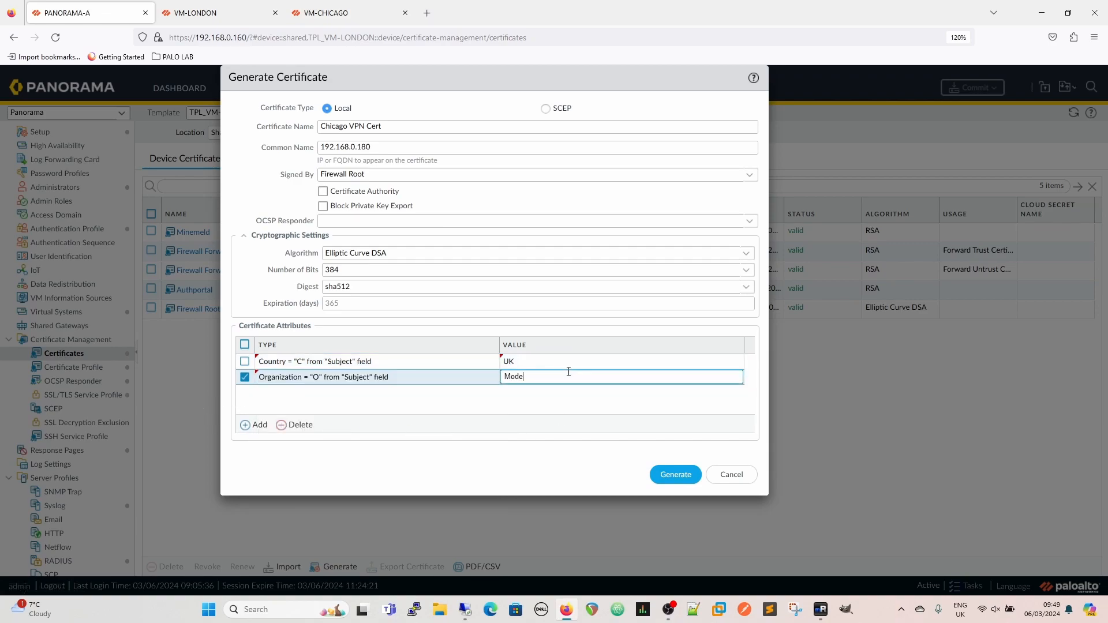
type("44 LTD")
Add a Host Name (DNS) subject alternative name attribute with the value chicago.mode44.local
left_click(256, 425)
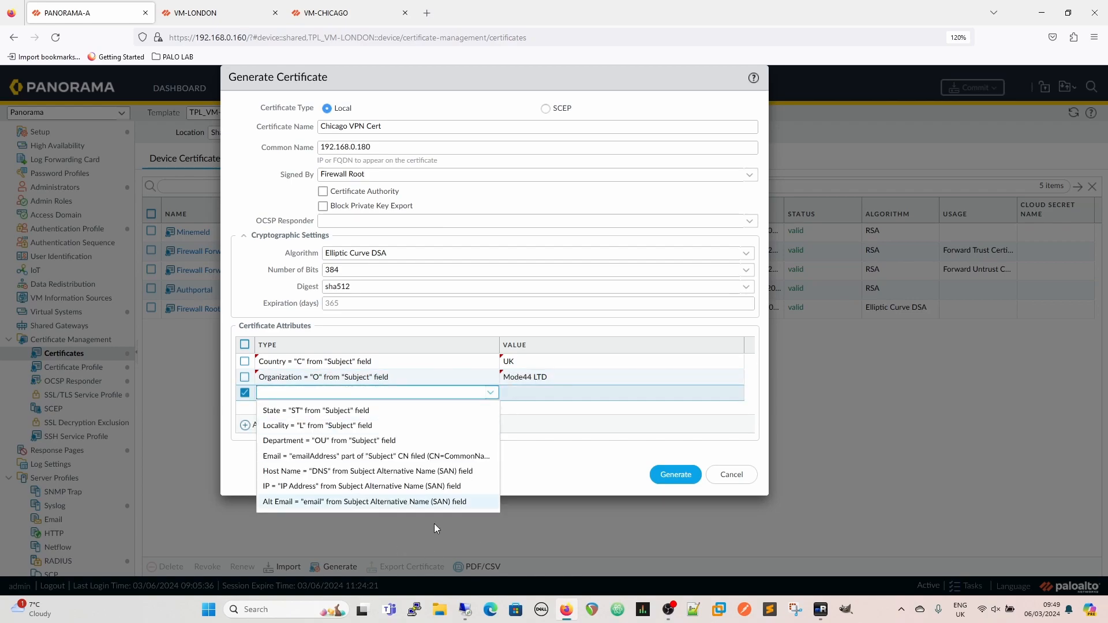
left_click(365, 471)
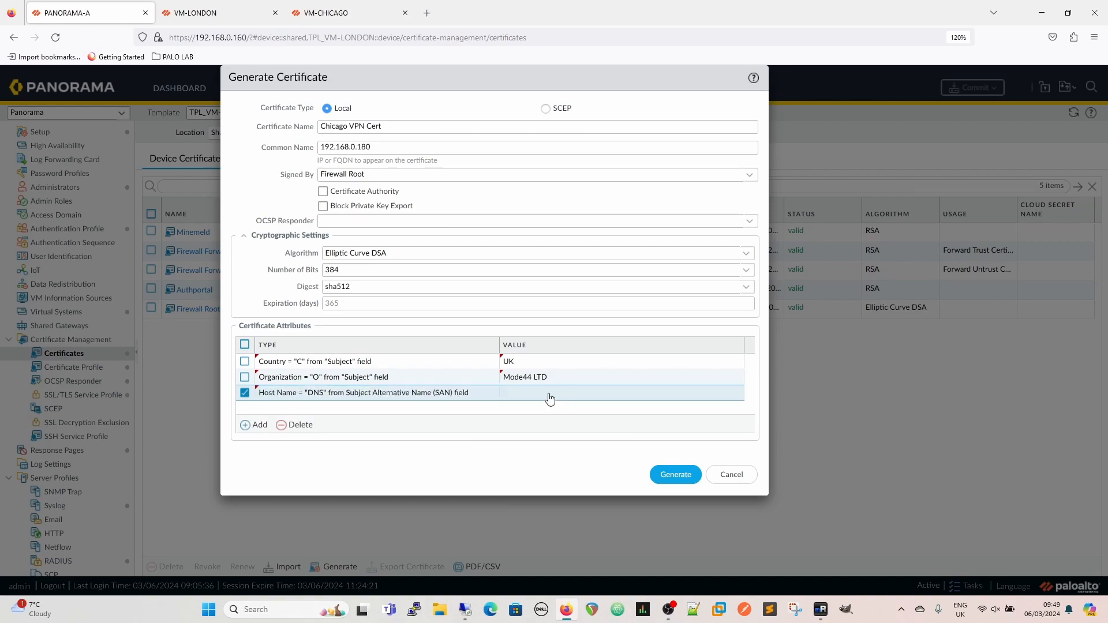
left_click(549, 395)
type("chicago.mode44.local")
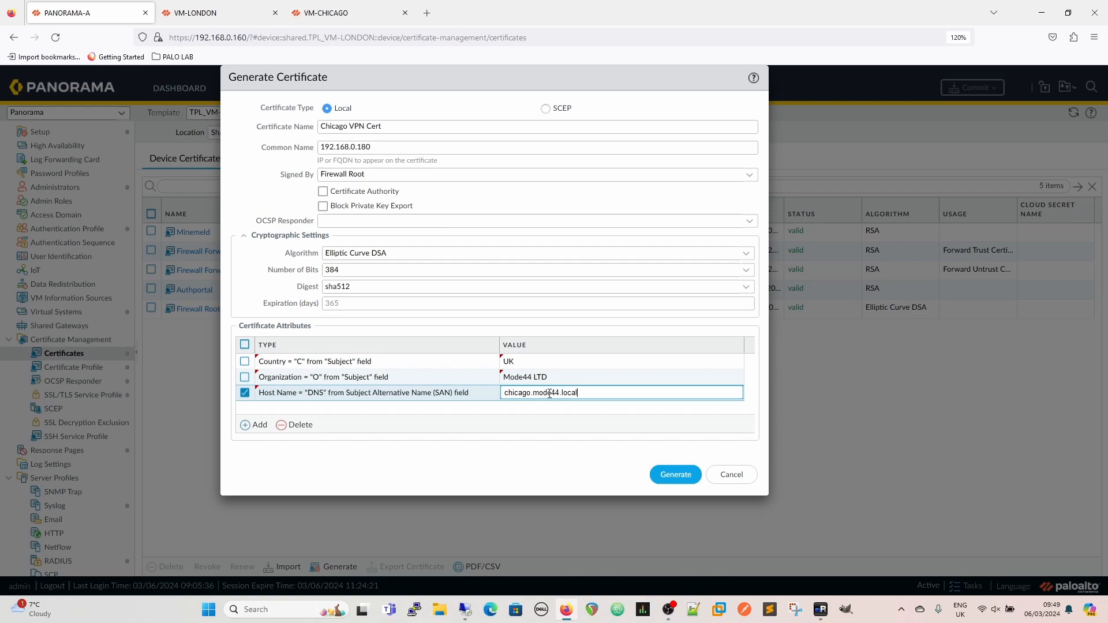
Add an IP subject alternative name attribute with the value 192.168.0.180 to the certificate
left_click(249, 425)
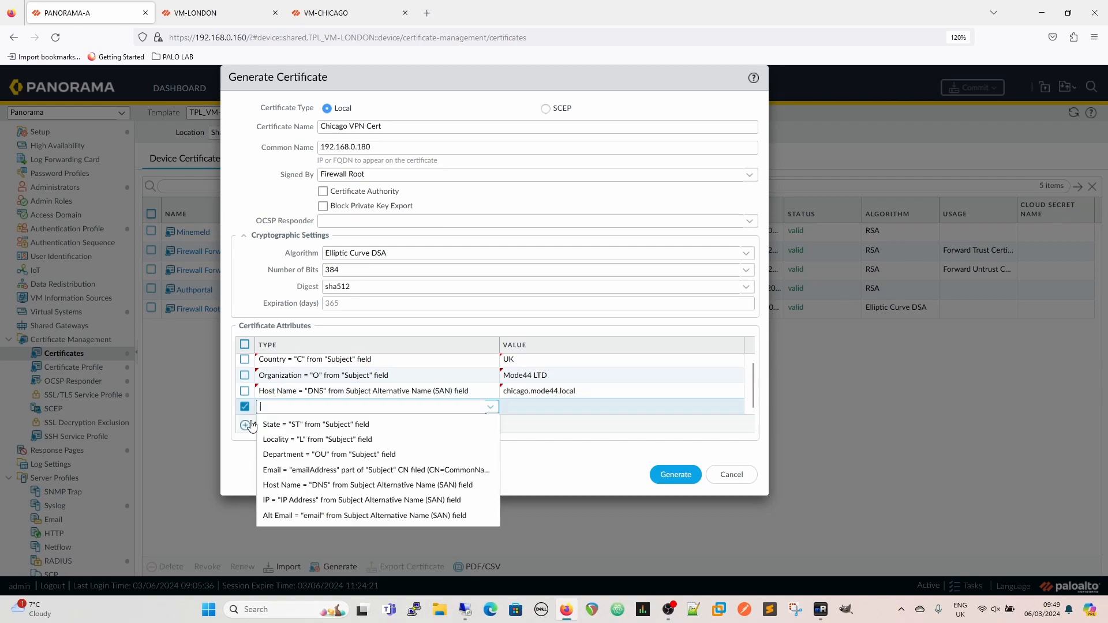
left_click(334, 501)
left_click(597, 409)
type("192.168.0.180")
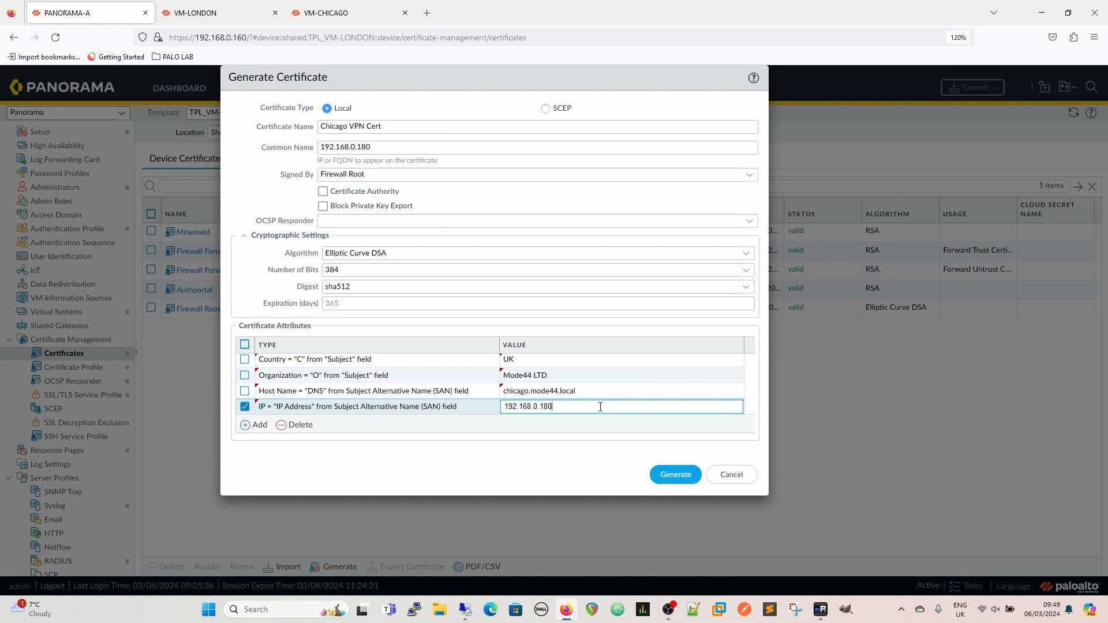
left_click(487, 470)
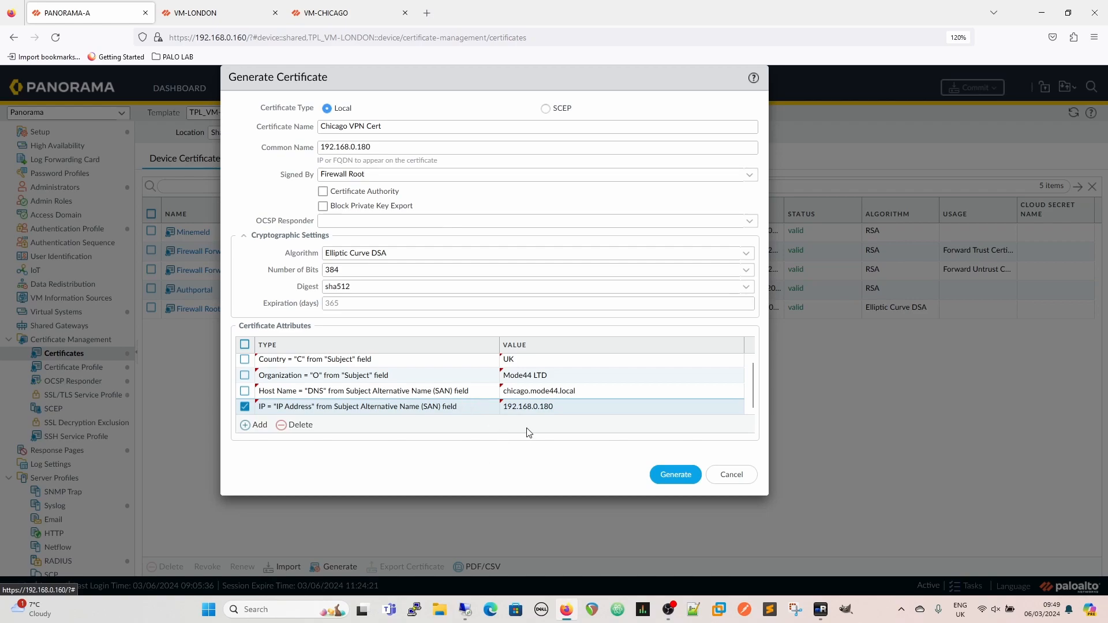
Change the Host Name attribute's value to london.mode44.local and generate the Chicago VPN Cert
left_click(527, 392)
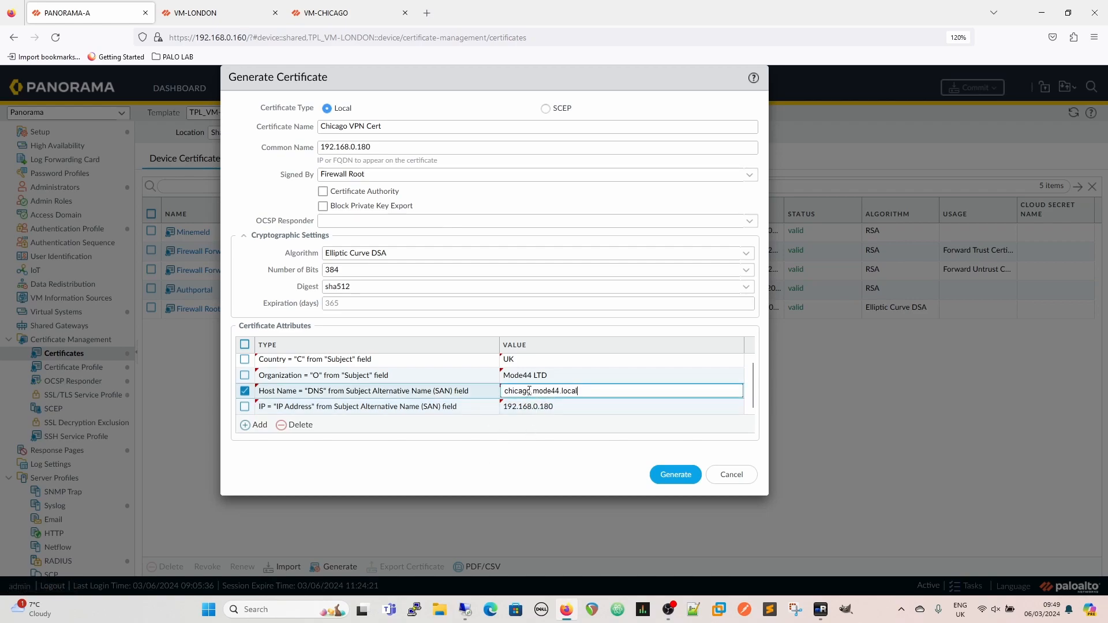
key("BackSpace")
key("BackSpace")
key("BackSpace")
key("BackSpace")
key("BackSpace")
key("BackSpace")
key("BackSpace")
type("london")
left_click(271, 175)
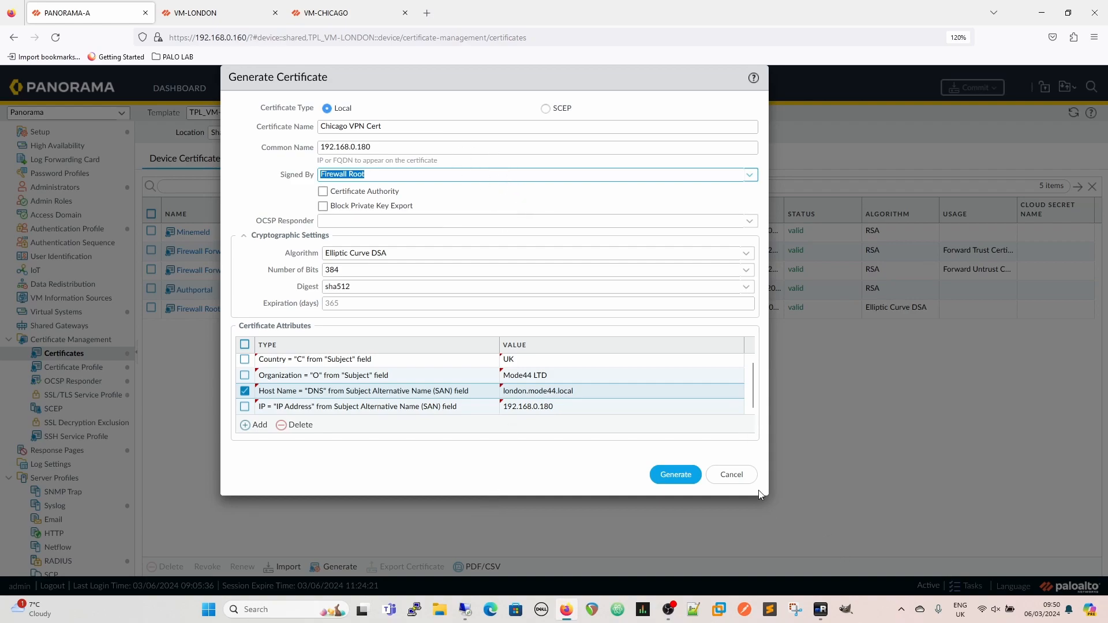
left_click(674, 477)
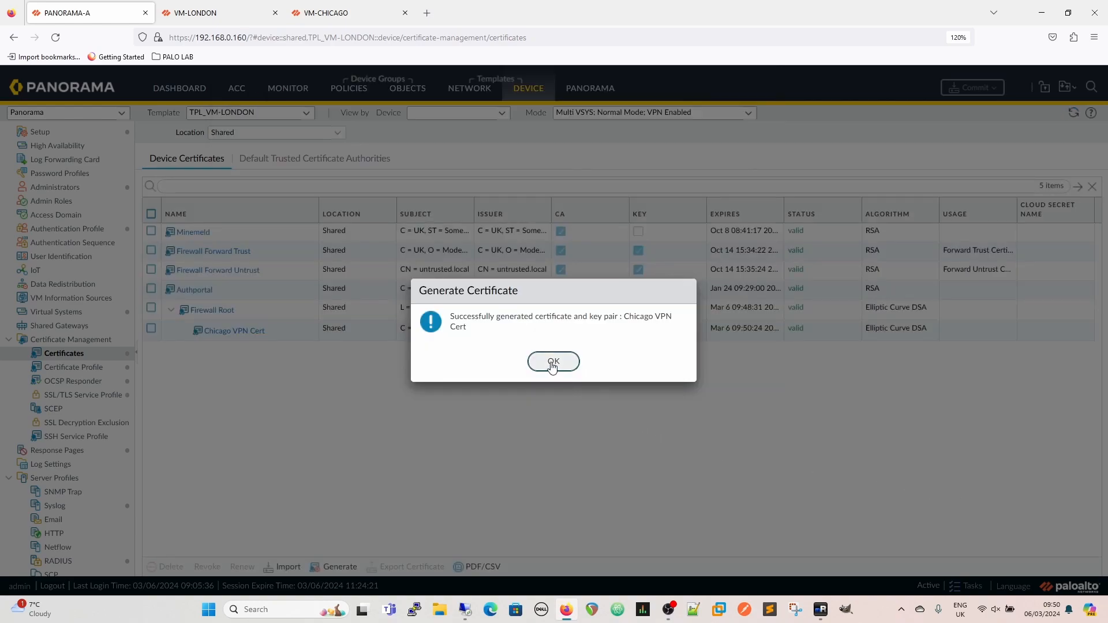
left_click(552, 362)
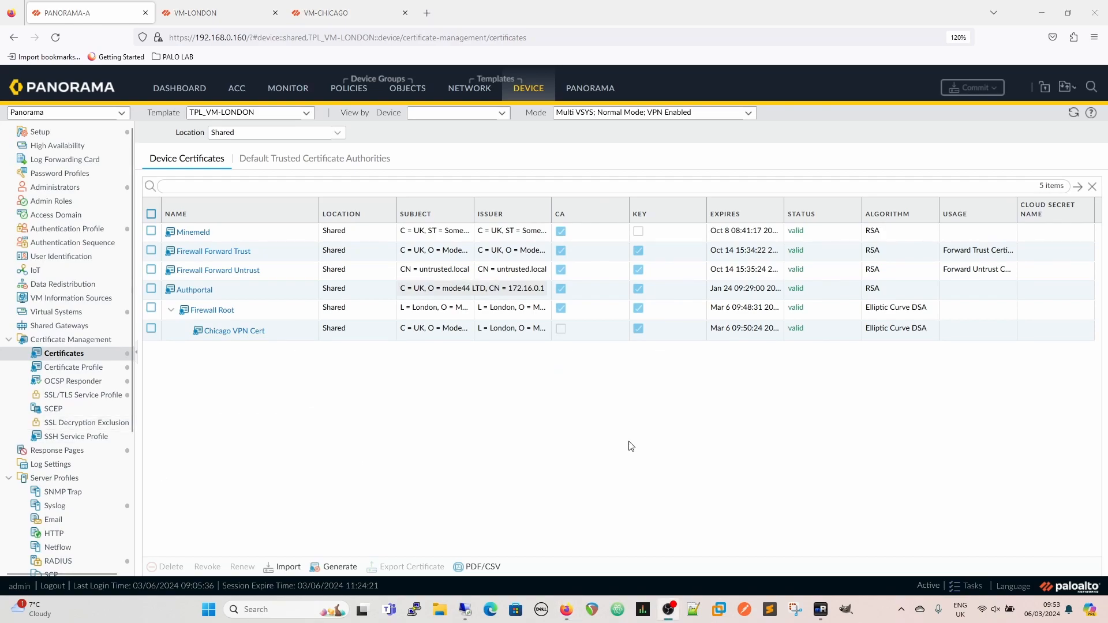
Switch to the VM-CHICAGO firewall and export its Firewall Root certificate in Base64 Encoded (PEM) format without the private key
left_click(355, 21)
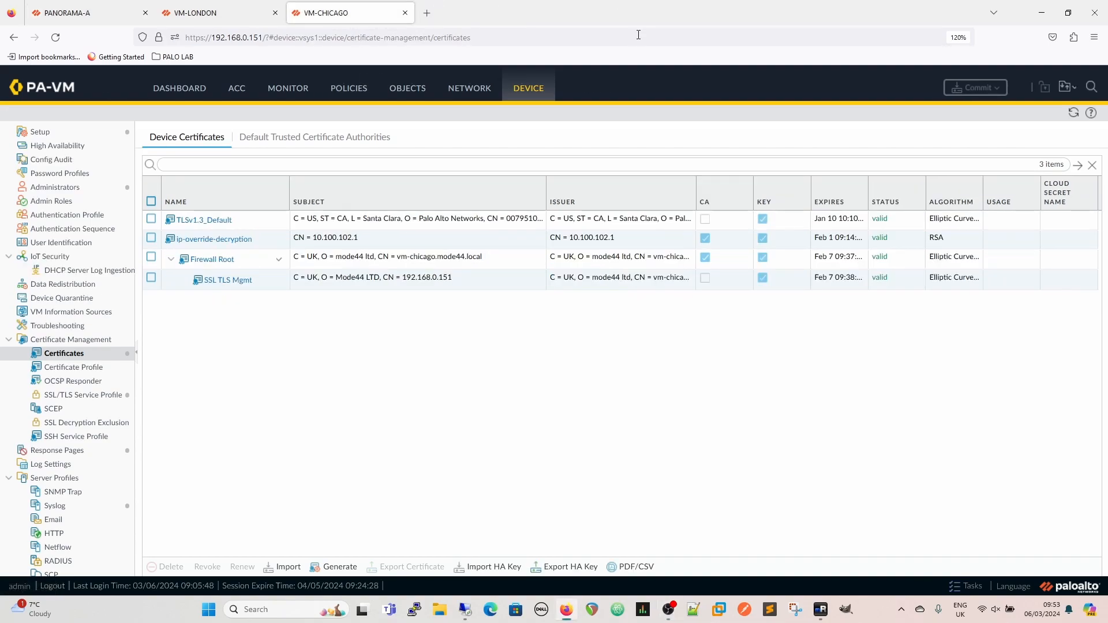
left_click(151, 257)
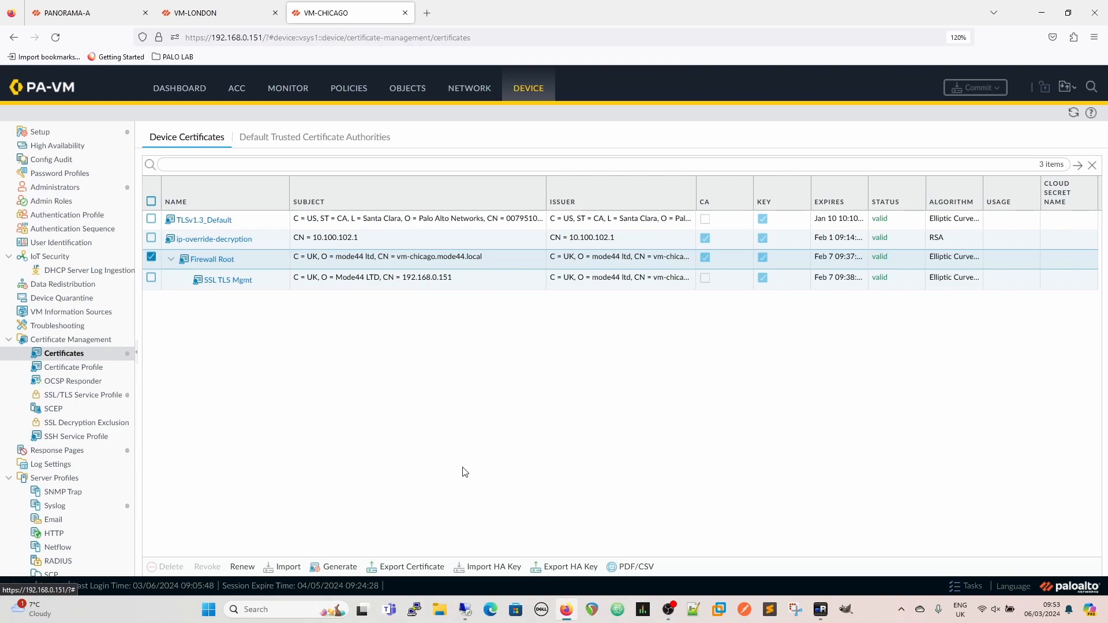
left_click(375, 571)
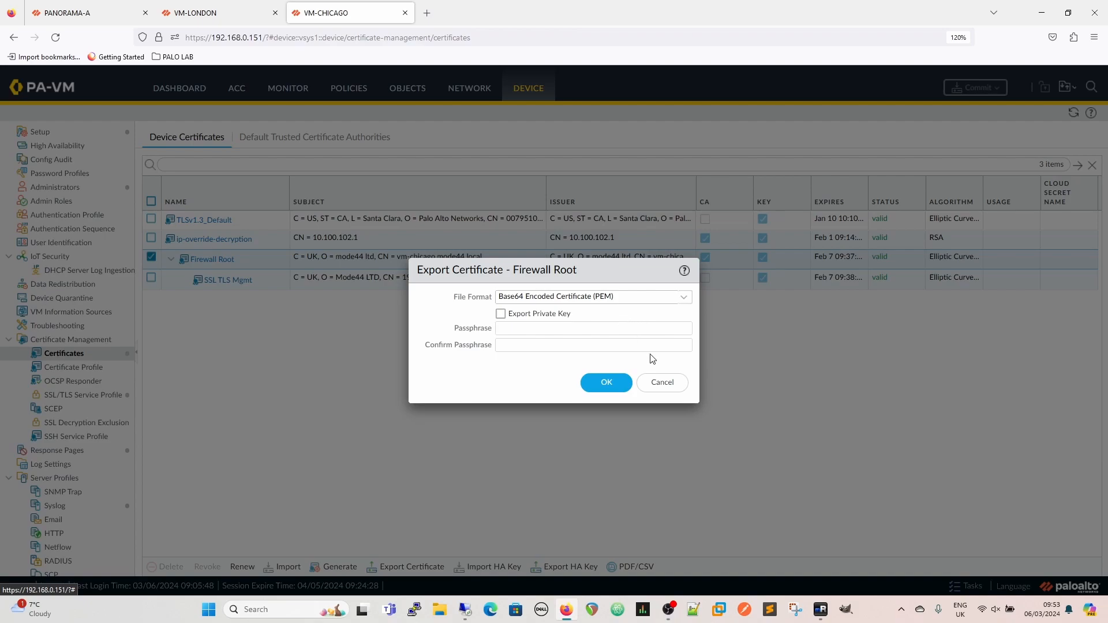
left_click(607, 383)
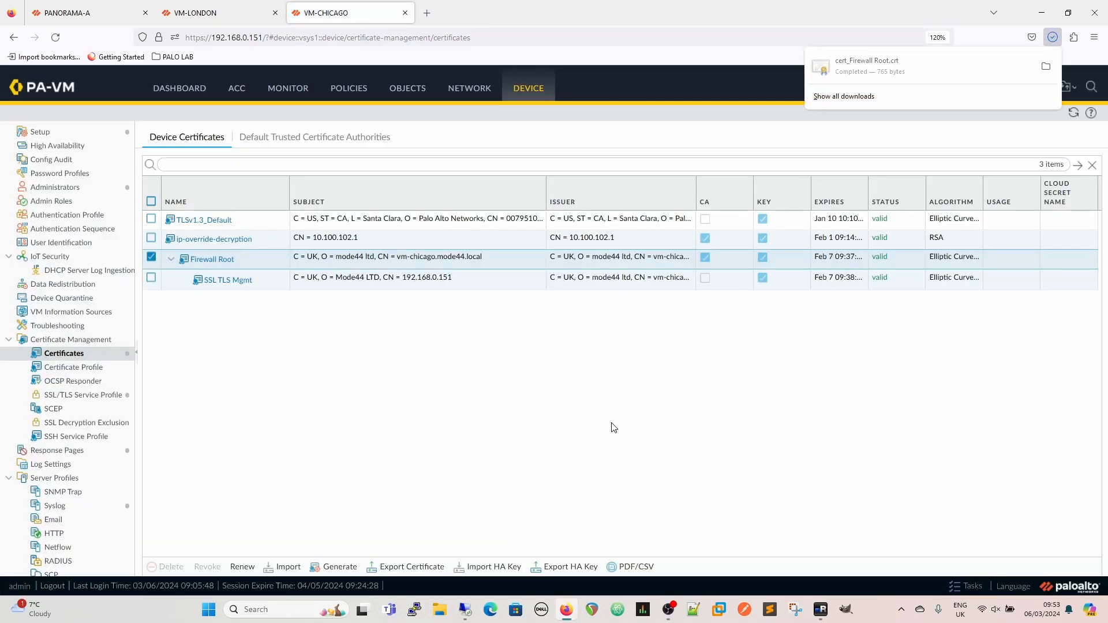
Switch to Panorama and import cert_Firewall Root.crt as Chicago Root in Base64 Encoded Certificate (PEM) format without a private key
left_click(99, 13)
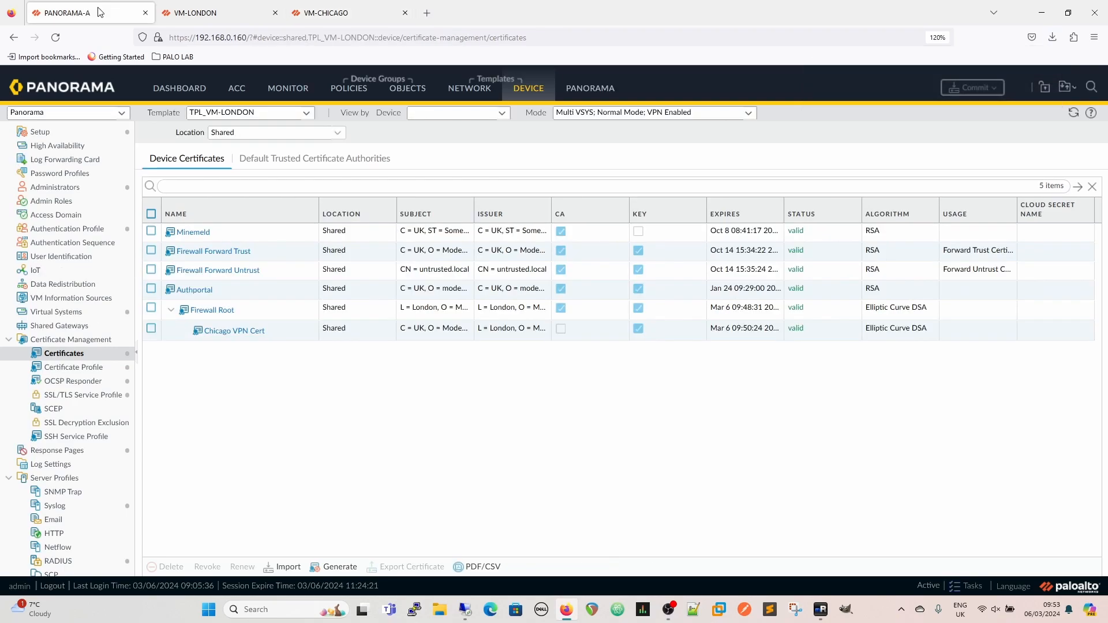
left_click(285, 566)
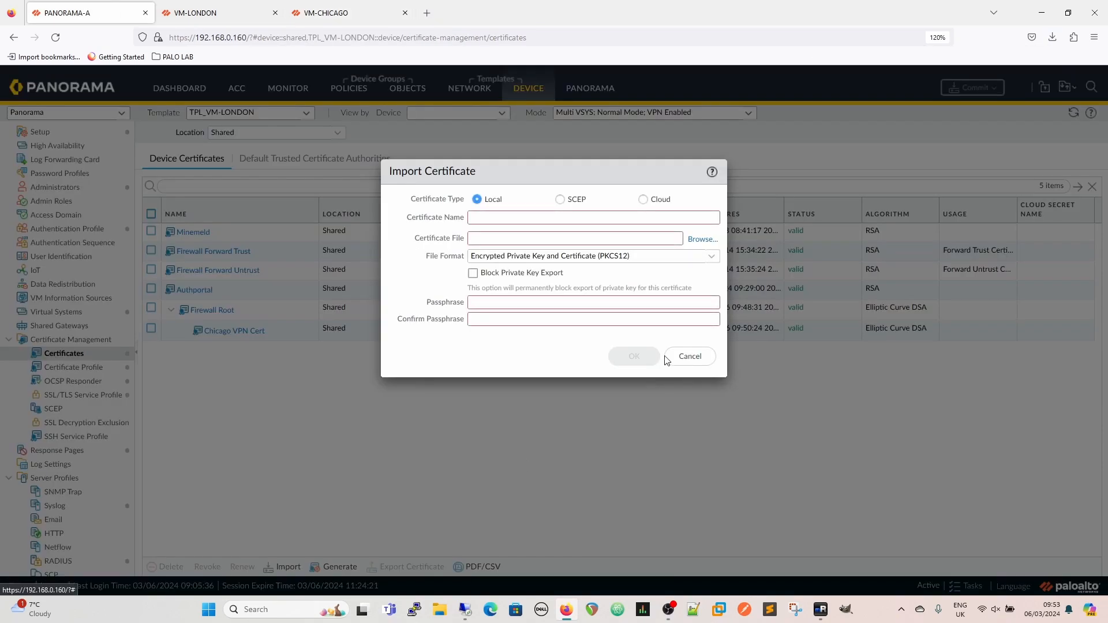
left_click(603, 218)
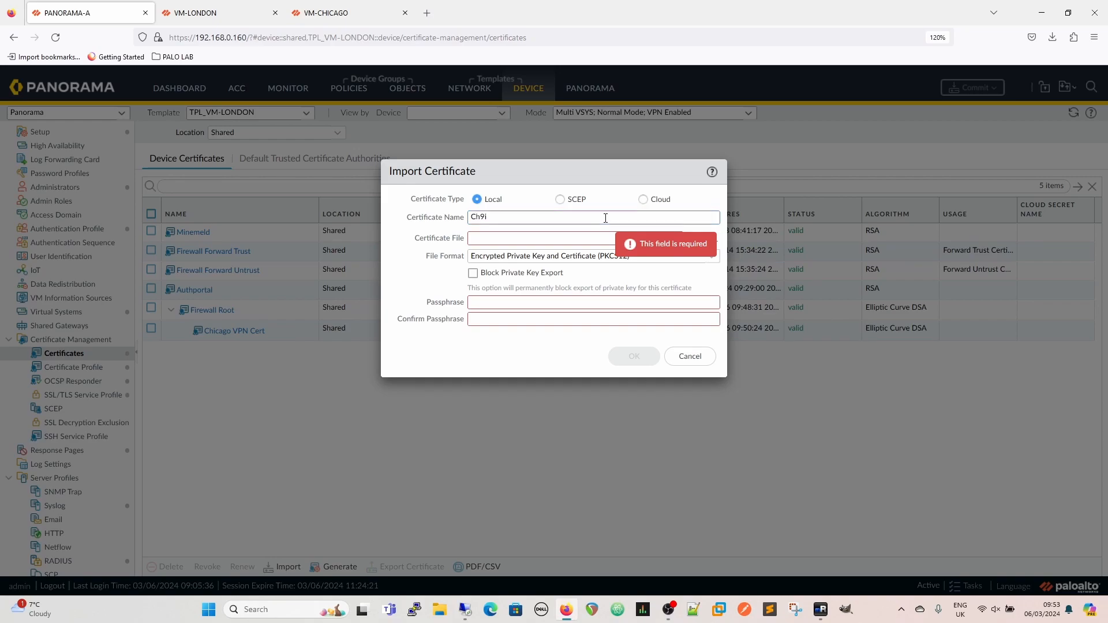
type("Chicago Root")
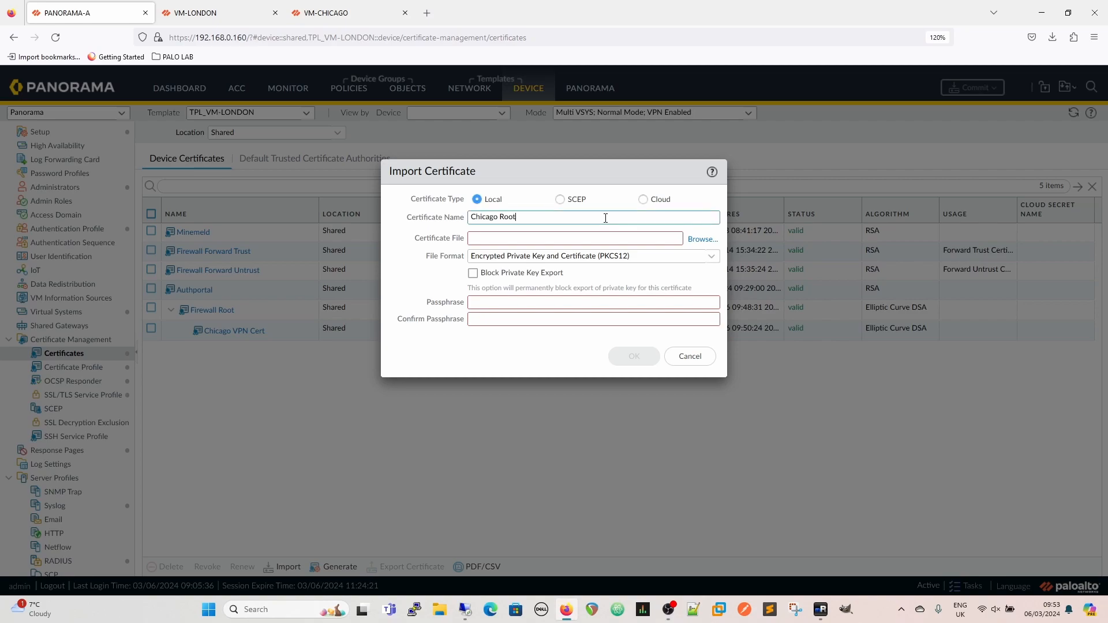
left_click(701, 239)
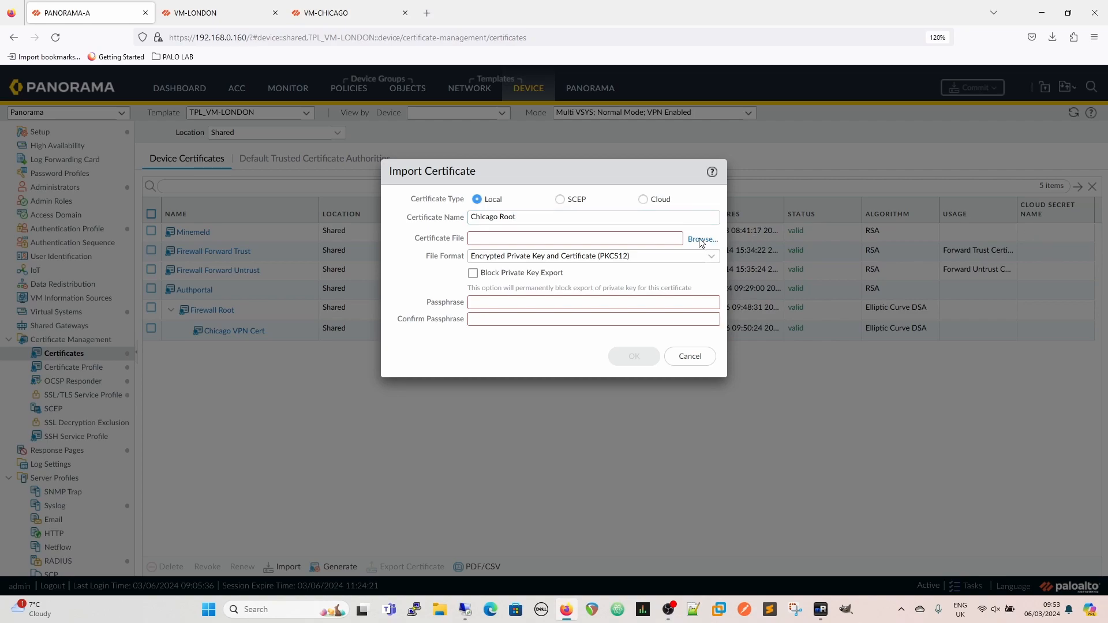
left_click(141, 110)
left_click(456, 292)
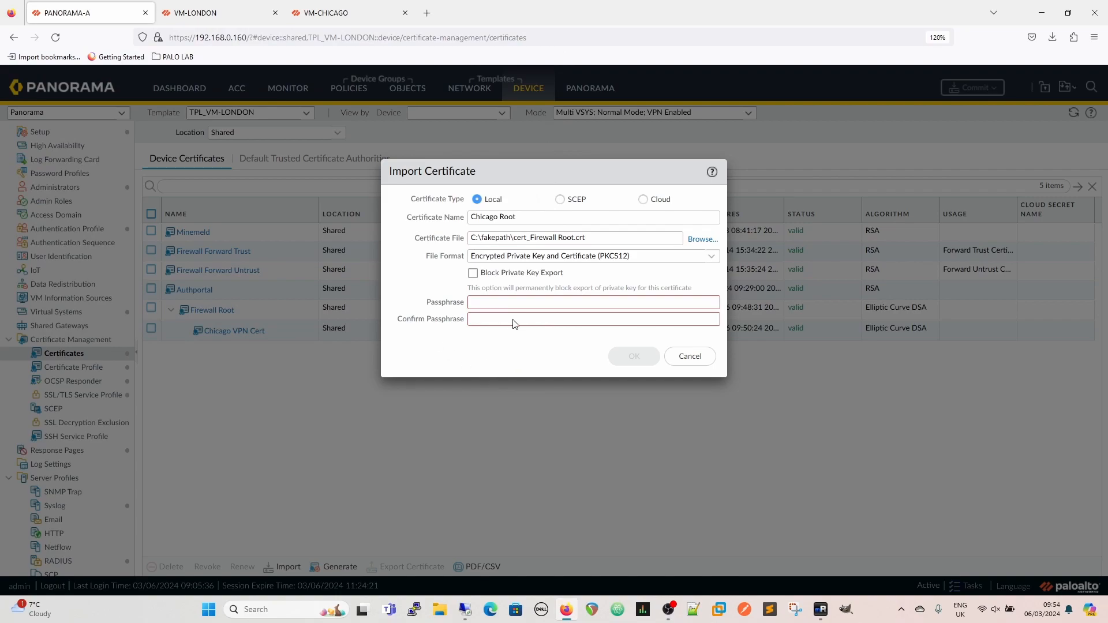
left_click(711, 256)
left_click(580, 276)
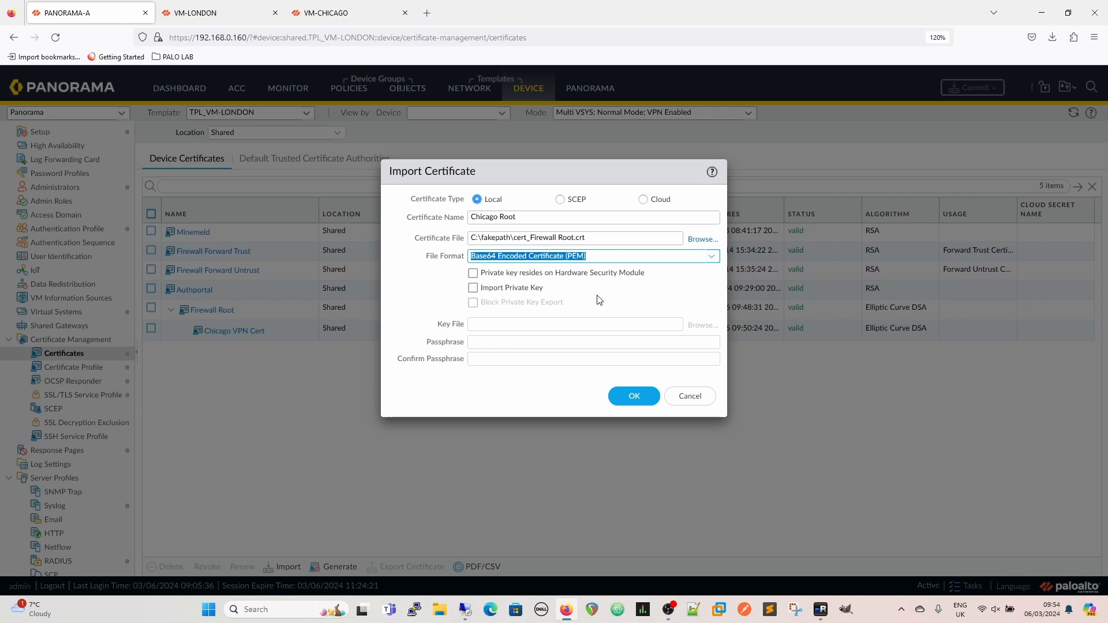
left_click(634, 397)
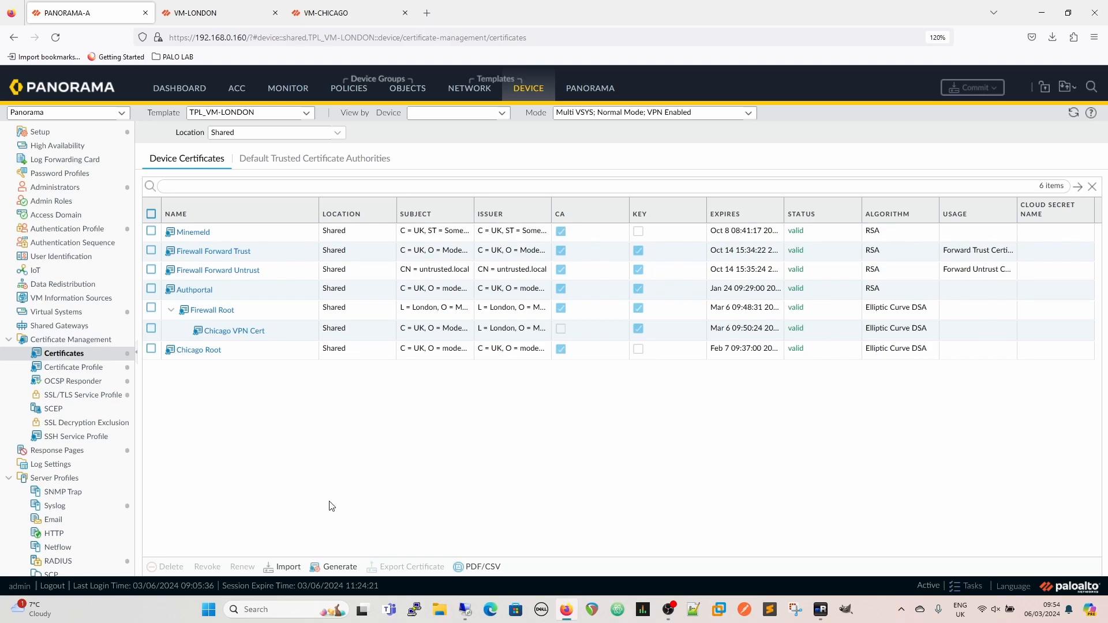
Create a shared certificate profile named Chicago_VPN with Chicago Root as its CA certificate
left_click(75, 367)
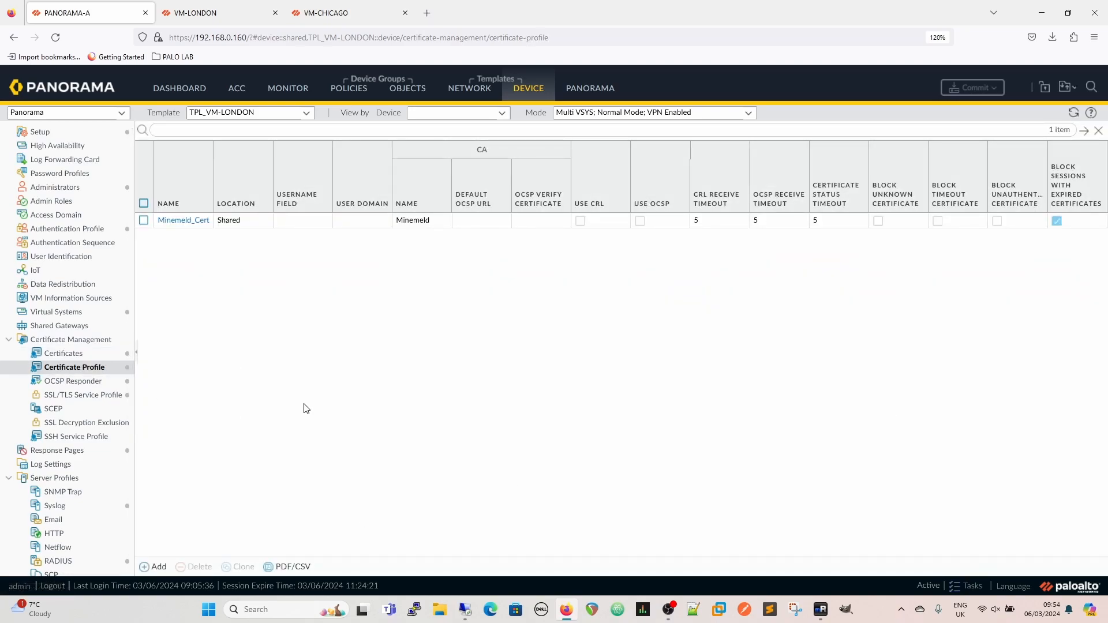
left_click(157, 568)
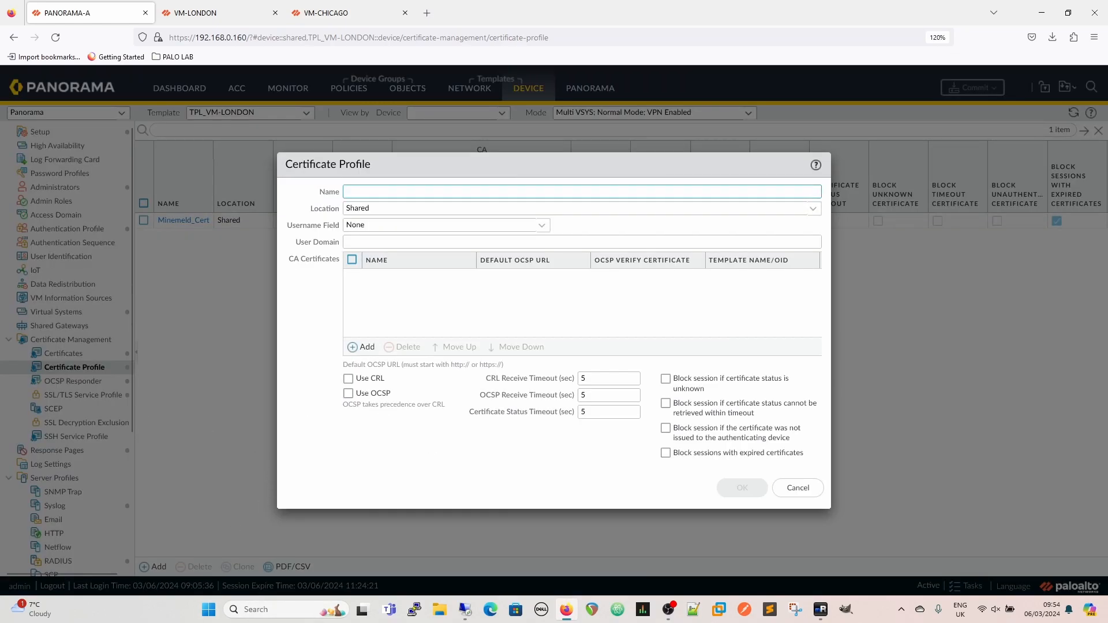
left_click(519, 194)
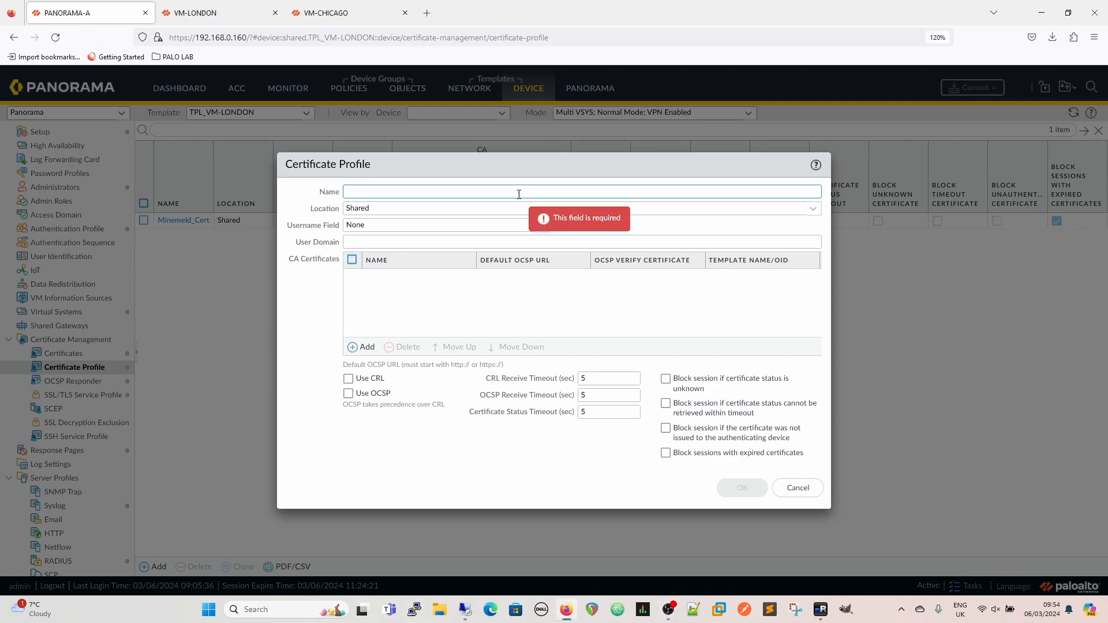
type("Chicago_VPN")
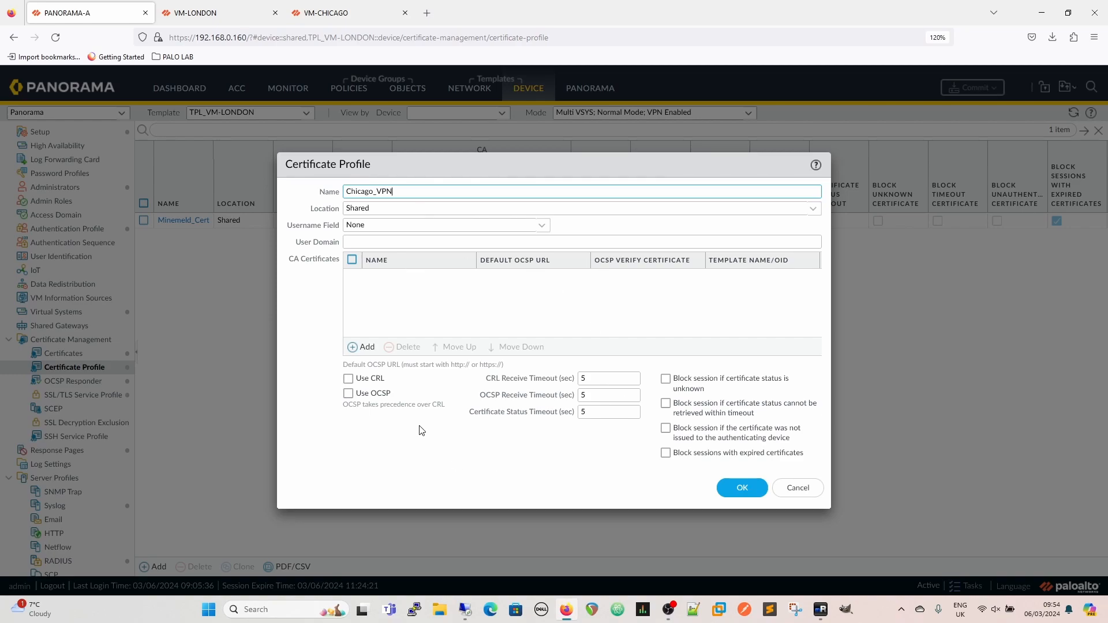
left_click(366, 347)
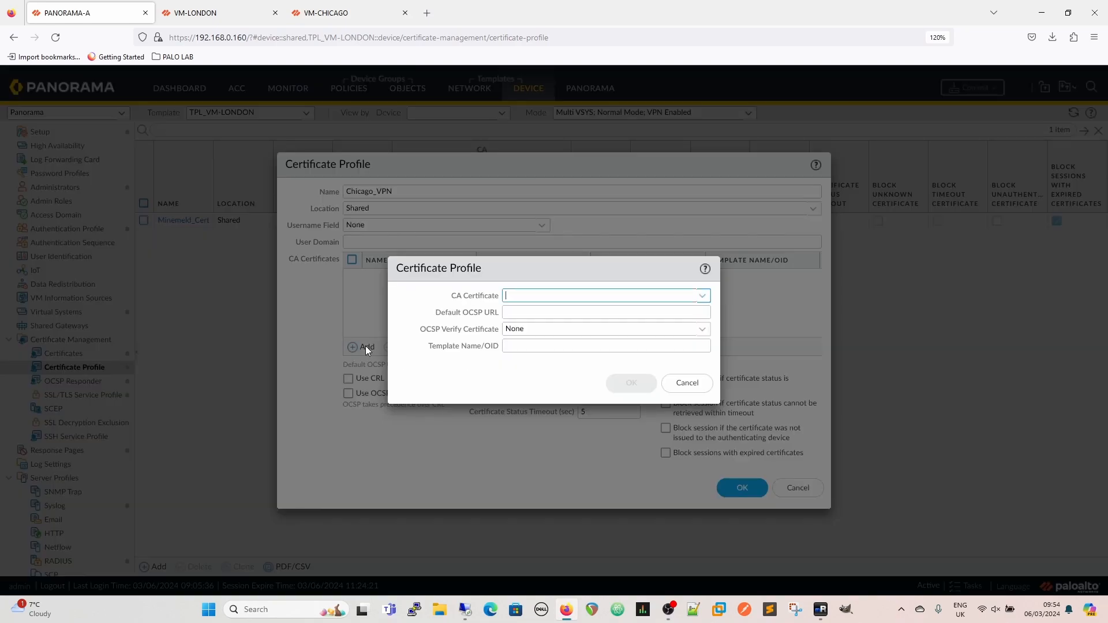
left_click(702, 296)
left_click(548, 328)
left_click(613, 384)
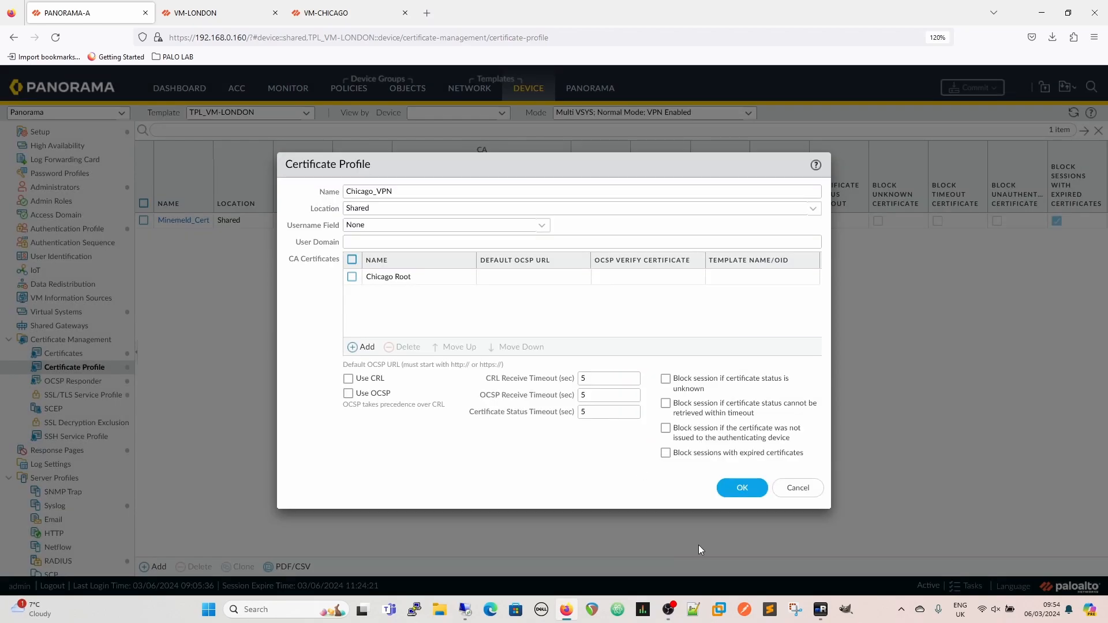
left_click(742, 489)
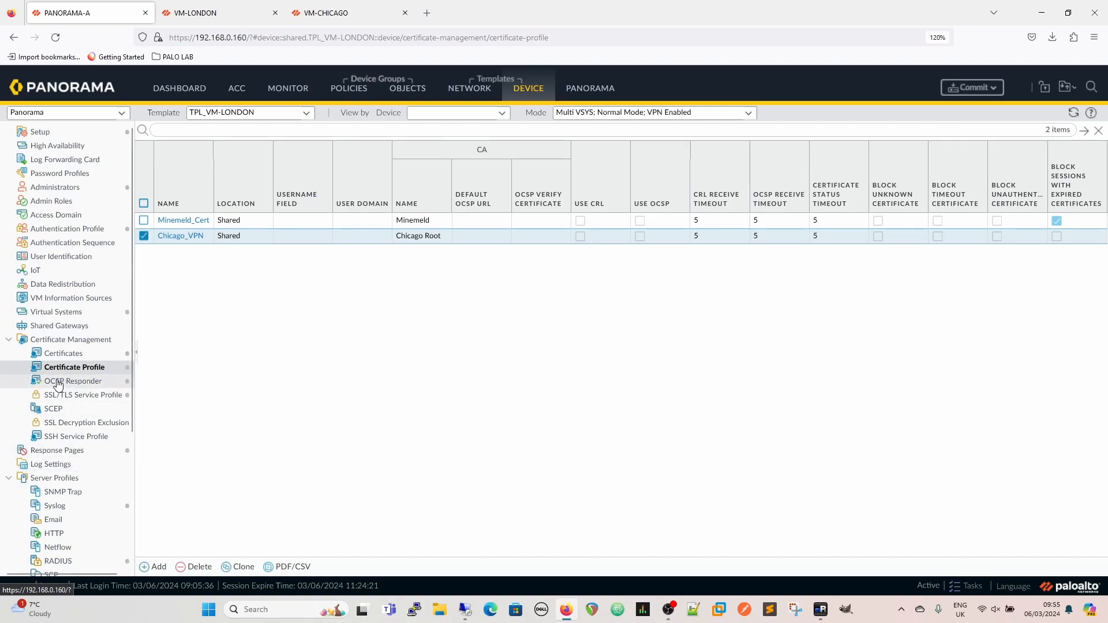
Export London's Firewall Root certificate from the TPL_VM-LONDON template in Base64 Encoded Certificate (PEM) format
left_click(64, 353)
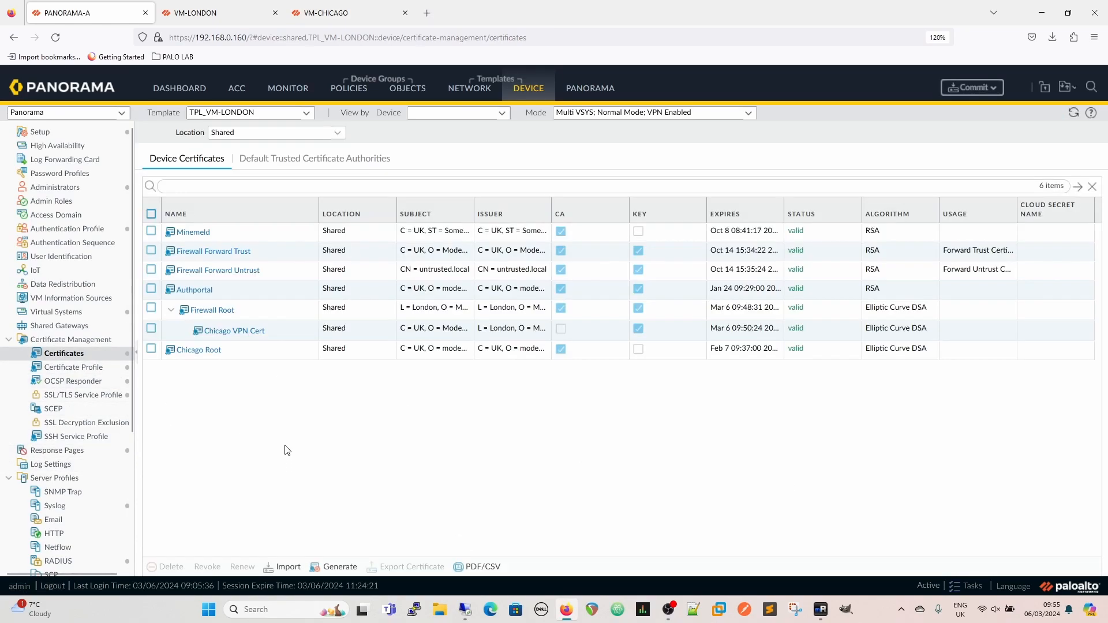
left_click(152, 307)
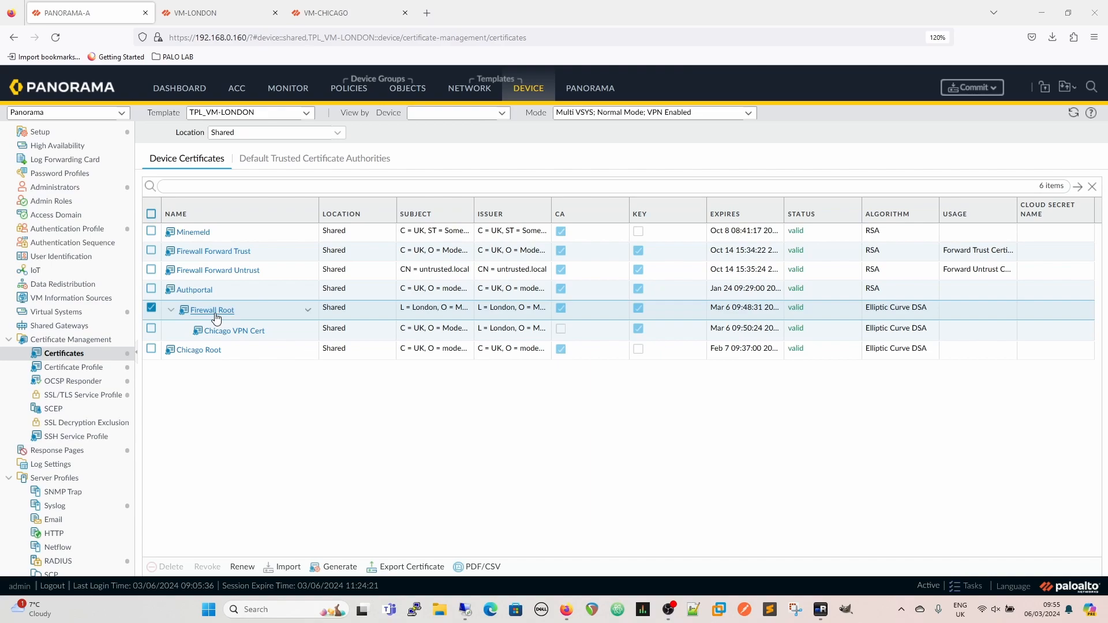
left_click(411, 570)
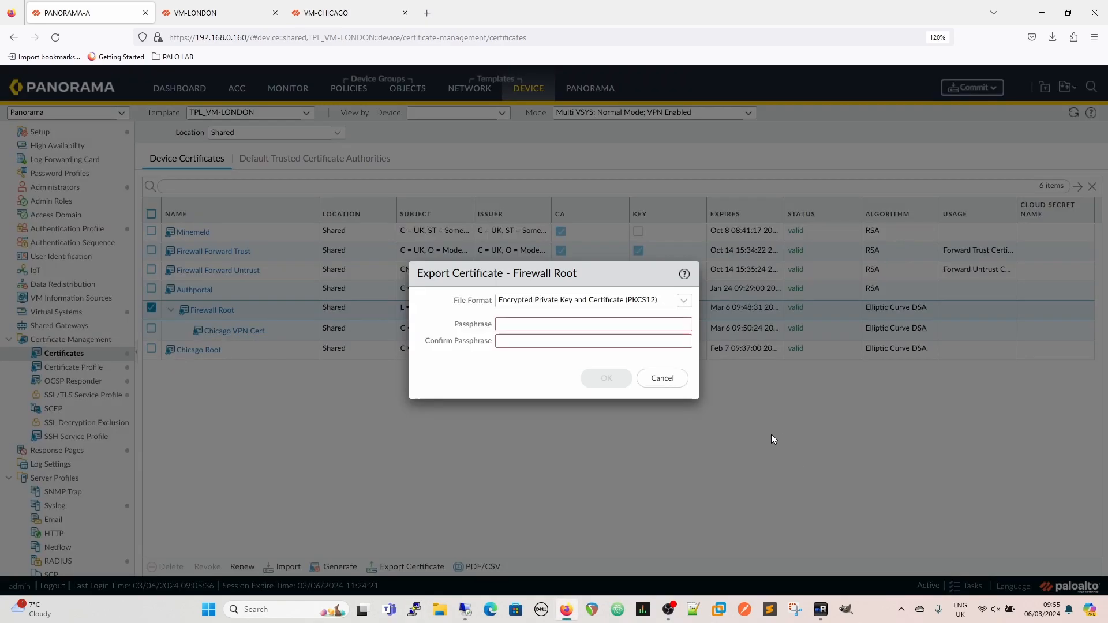
left_click(685, 302)
left_click(685, 302)
left_click(685, 303)
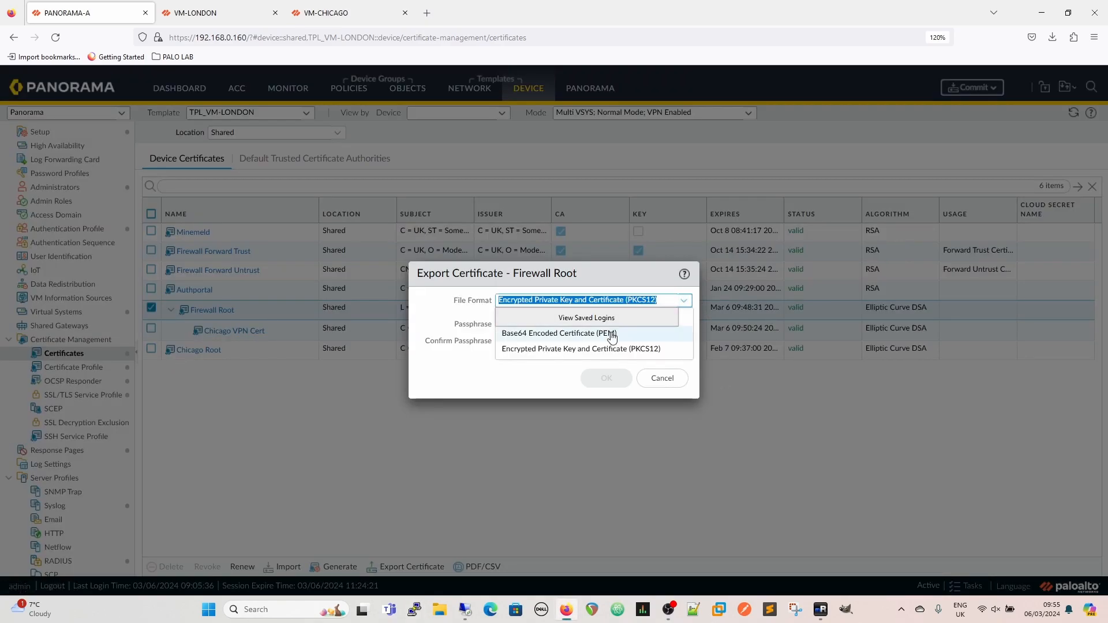
left_click(606, 335)
left_click(500, 317)
left_click(607, 386)
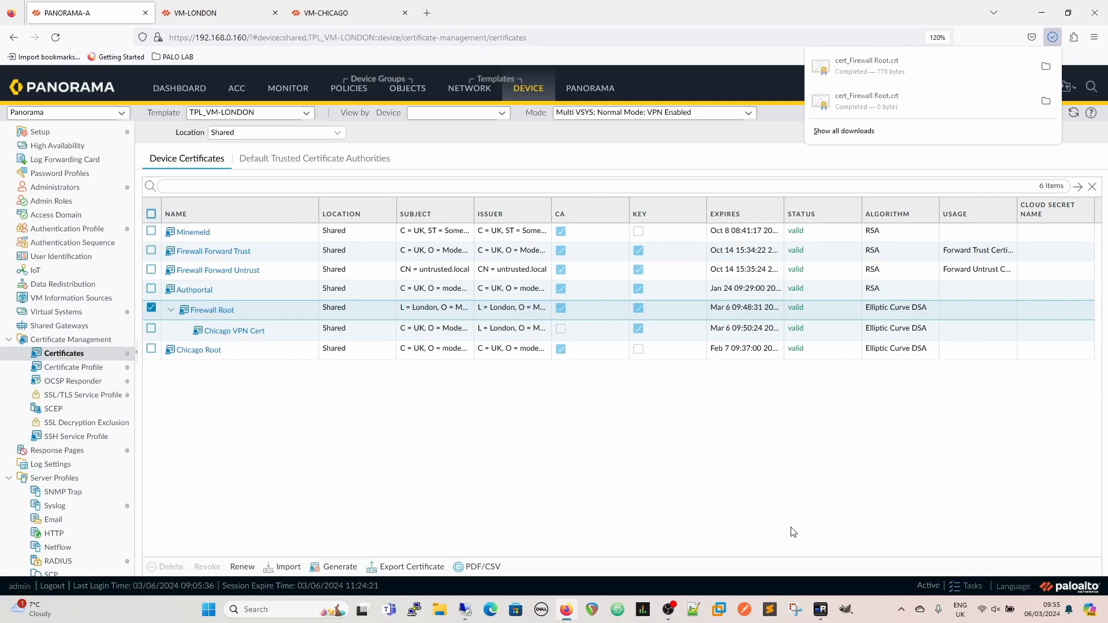
Switch to the VM-CHICAGO firewall and import the exported cert_Firewall Root file as a local PEM certificate named London Root
left_click(329, 12)
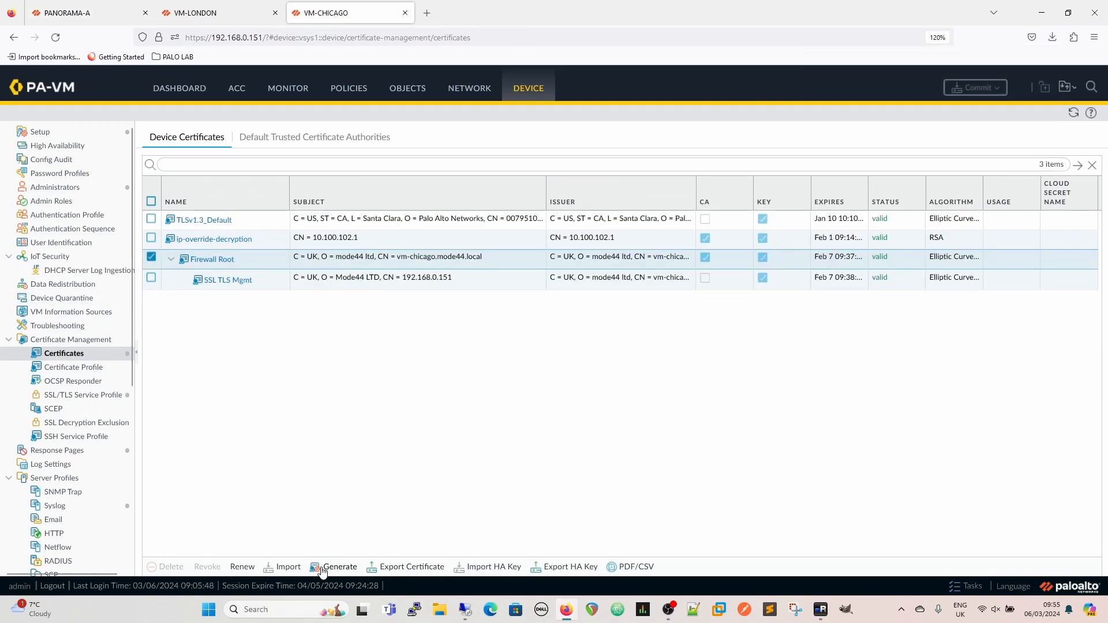
left_click(283, 566)
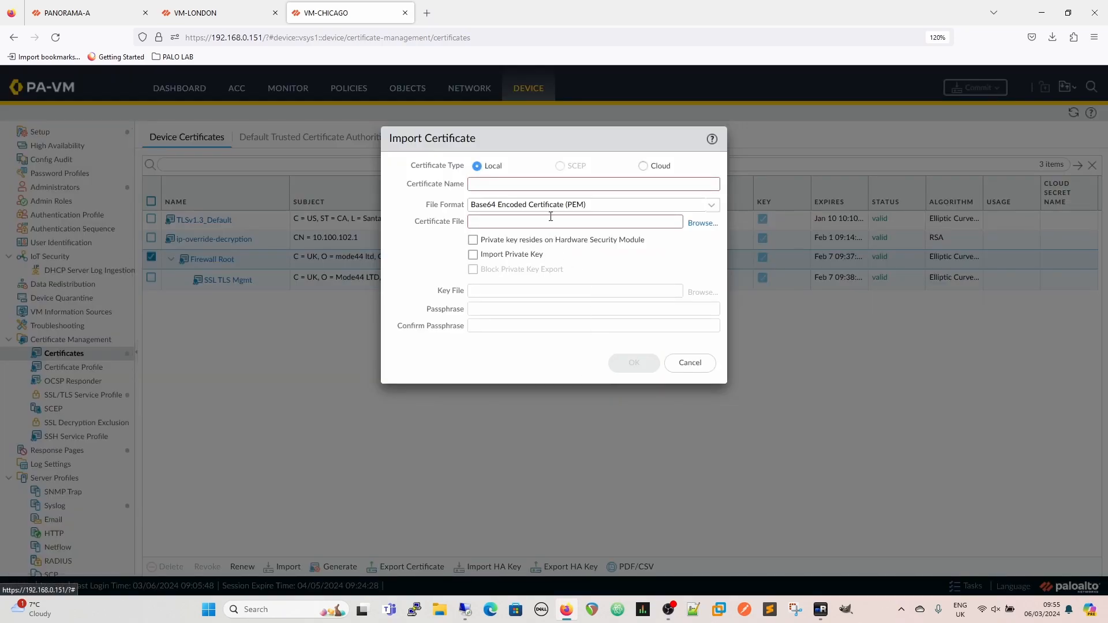
left_click(542, 184)
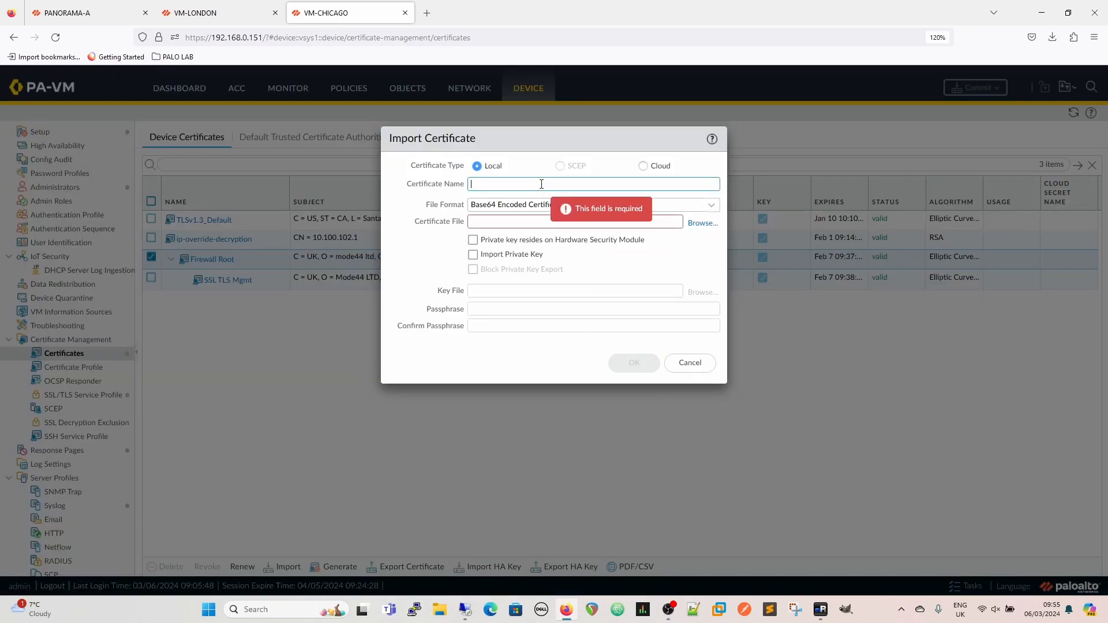
type("London Root")
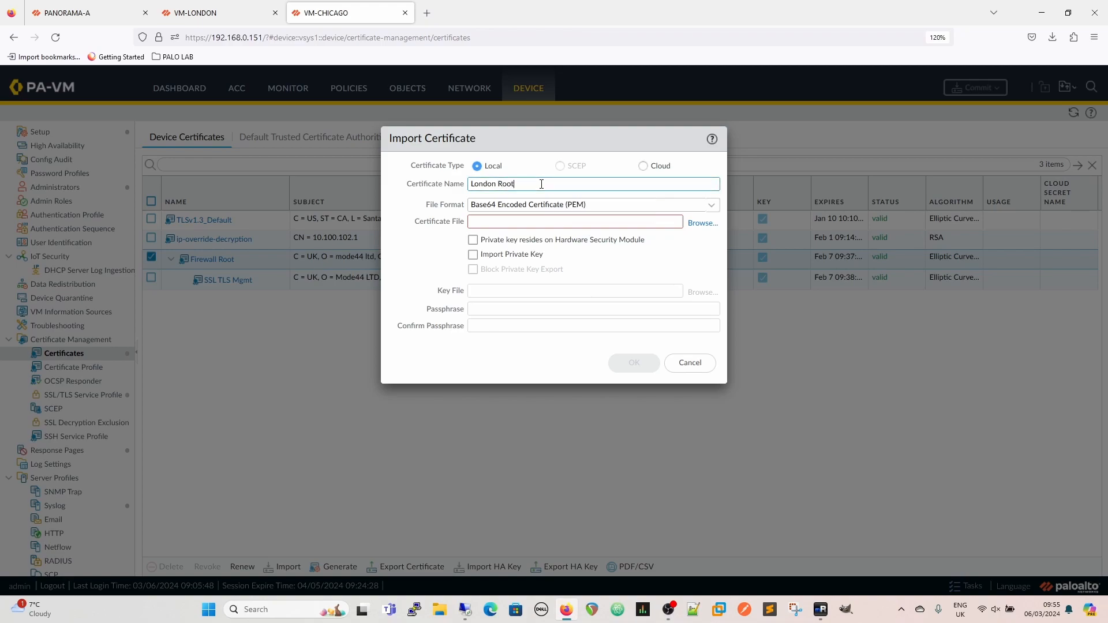
left_click(703, 223)
left_click(141, 107)
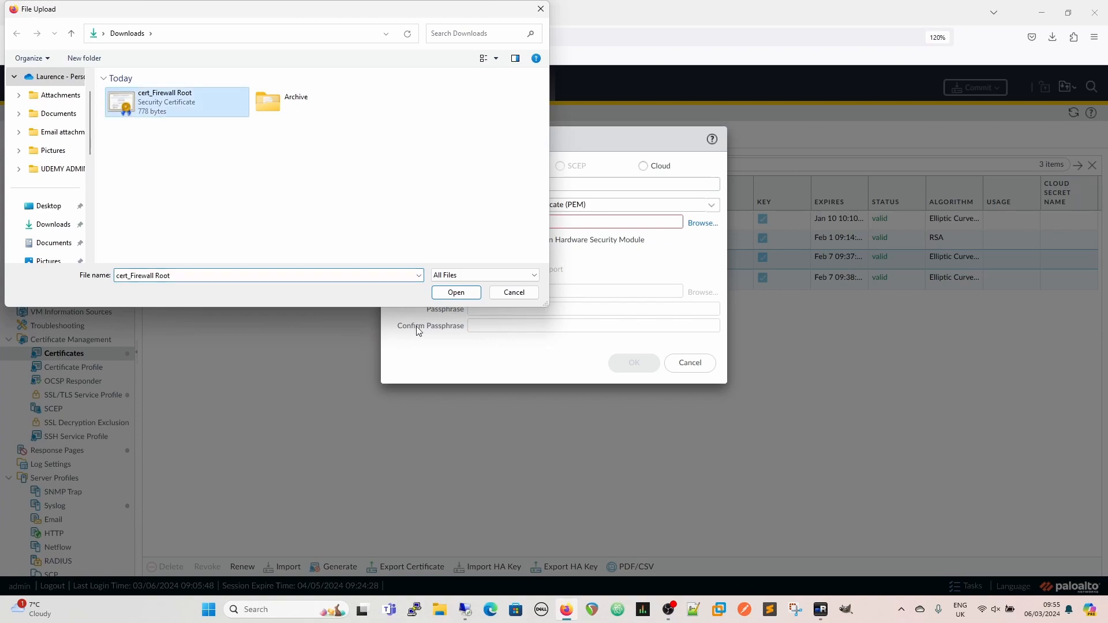
left_click(456, 292)
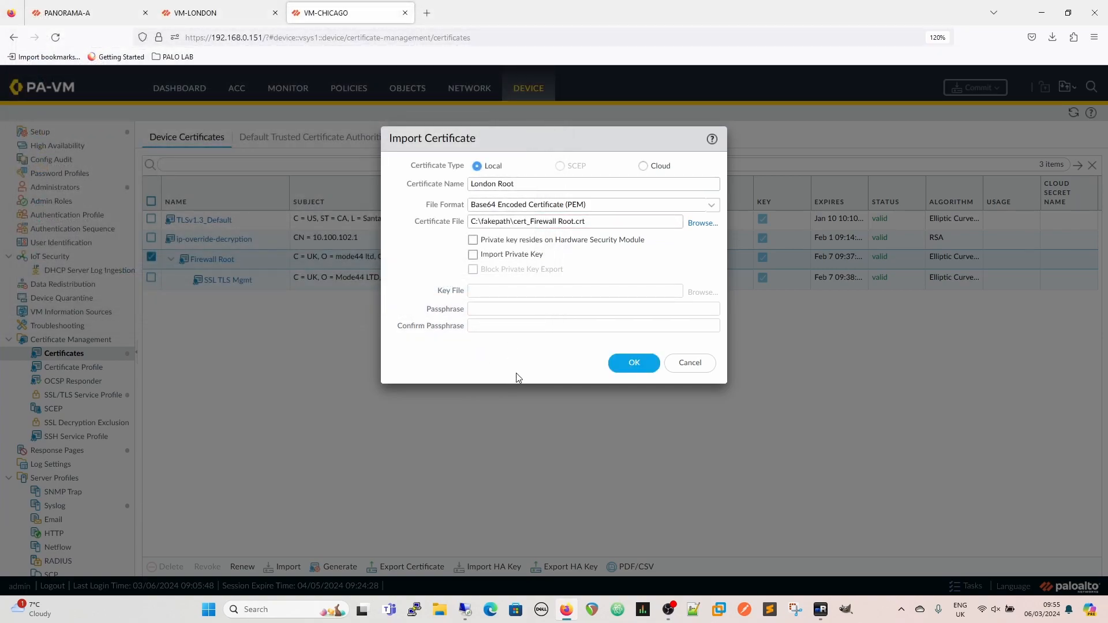
left_click(626, 364)
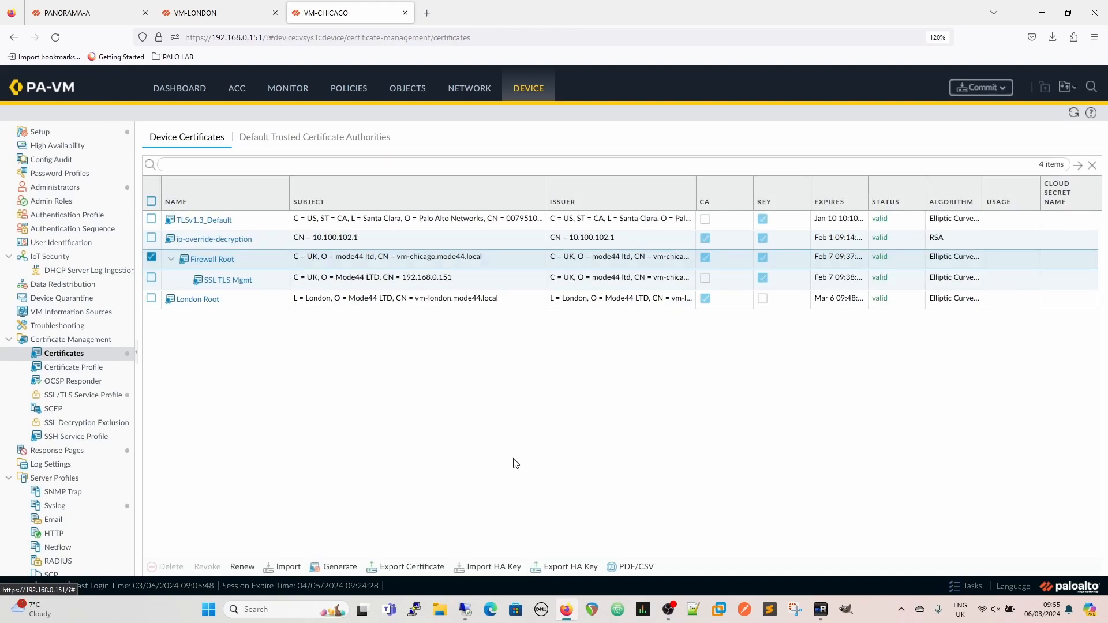
In Panorama, set the Chicago IKE gateway's authentication to Certificate with Chicago VPN Cert as the local certificate
left_click(101, 18)
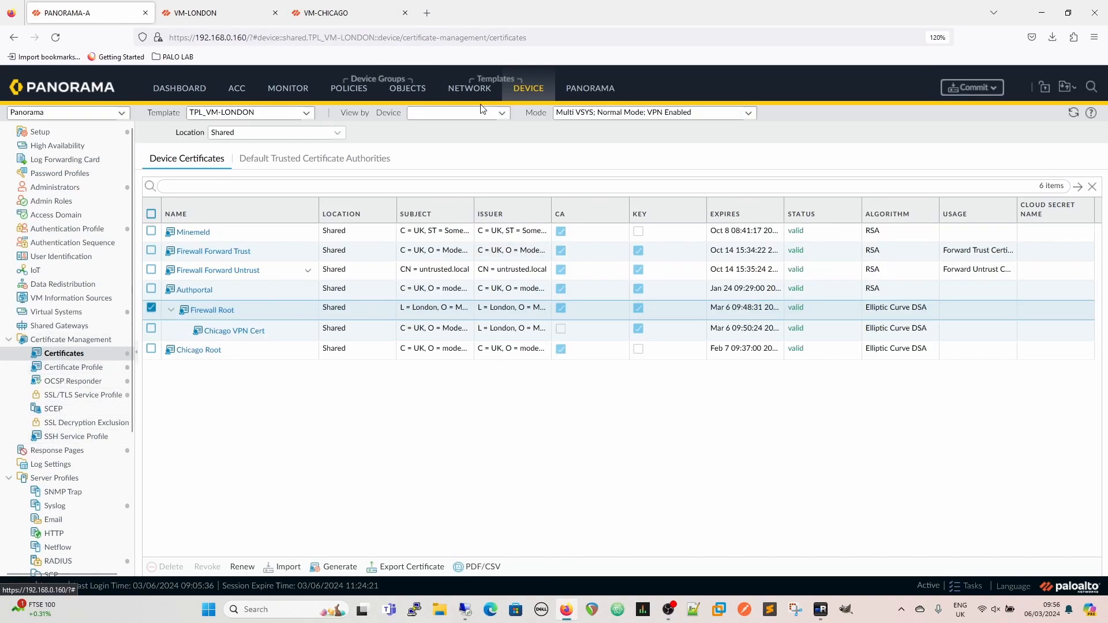
left_click(469, 89)
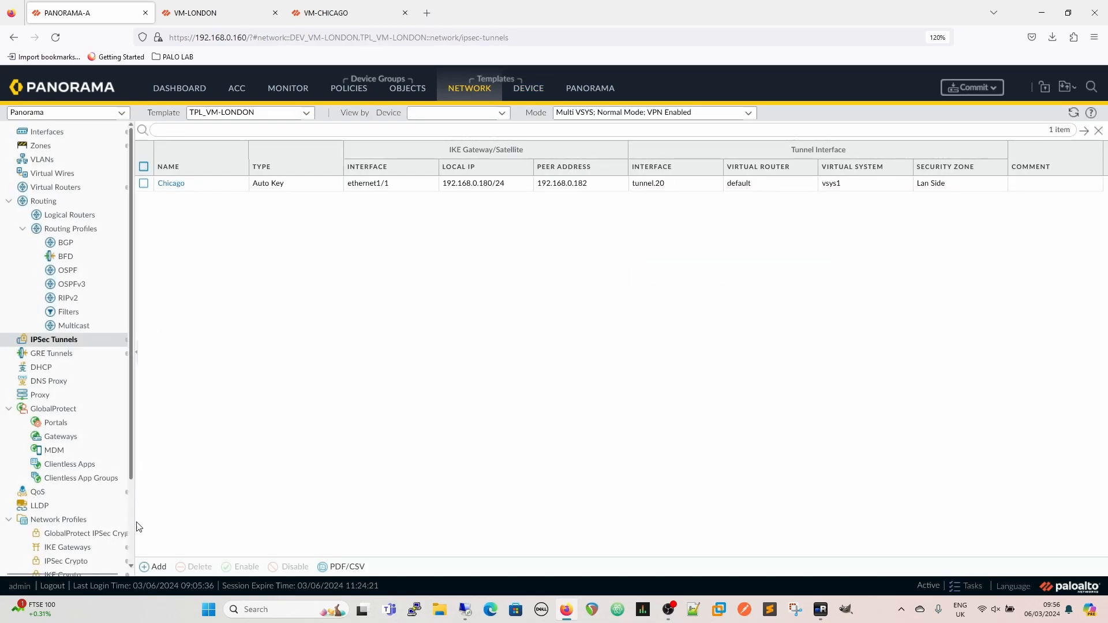
scroll(86, 531, "down", 2)
left_click(78, 506)
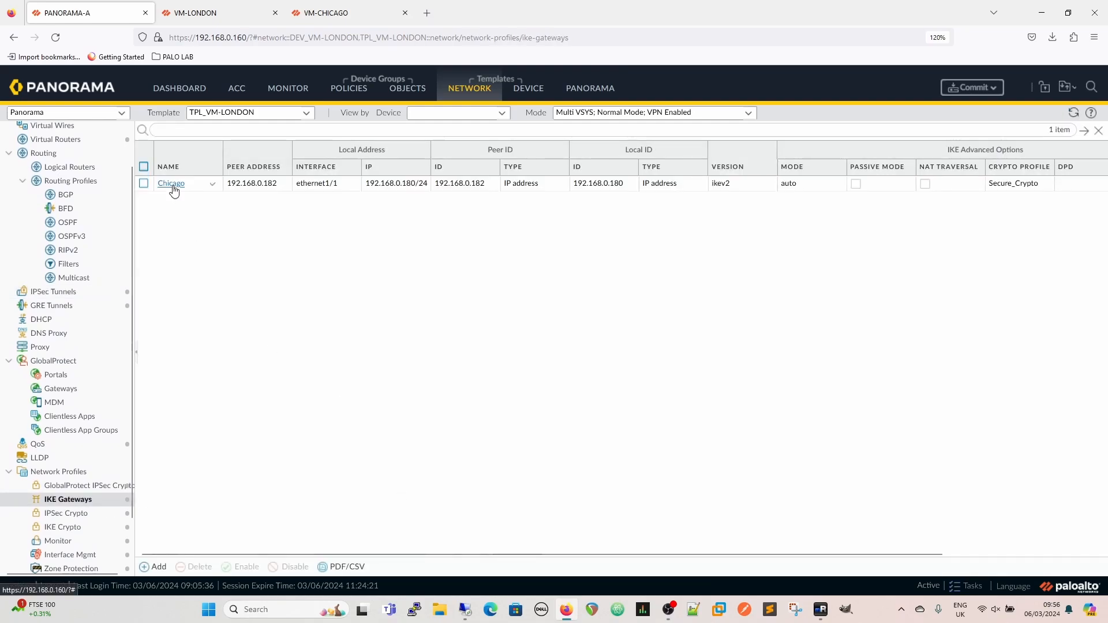
left_click(172, 185)
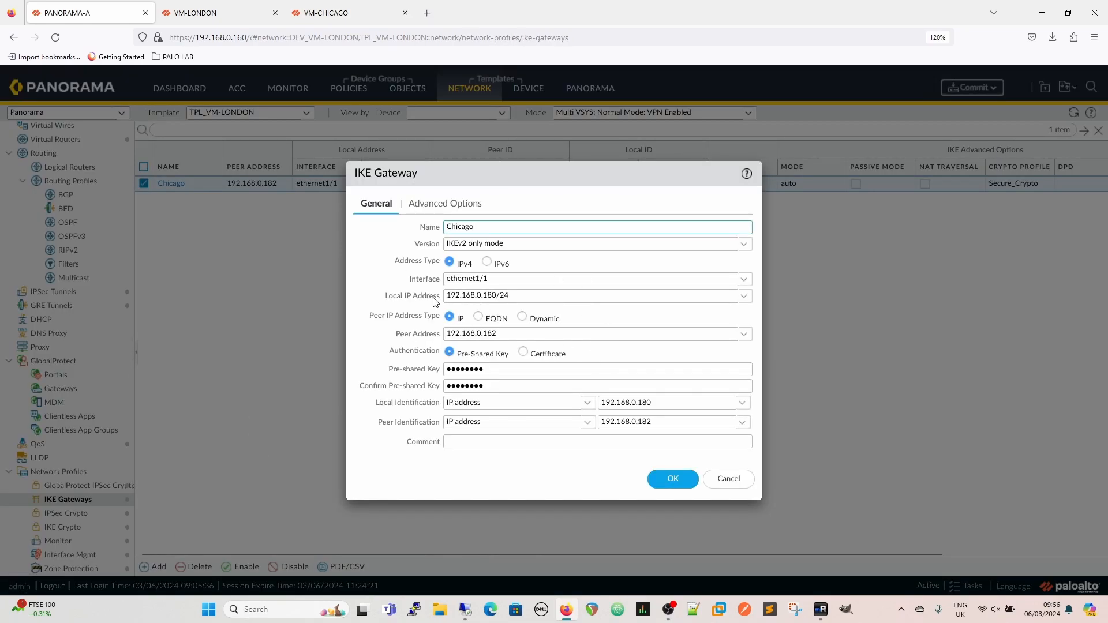
left_click(523, 353)
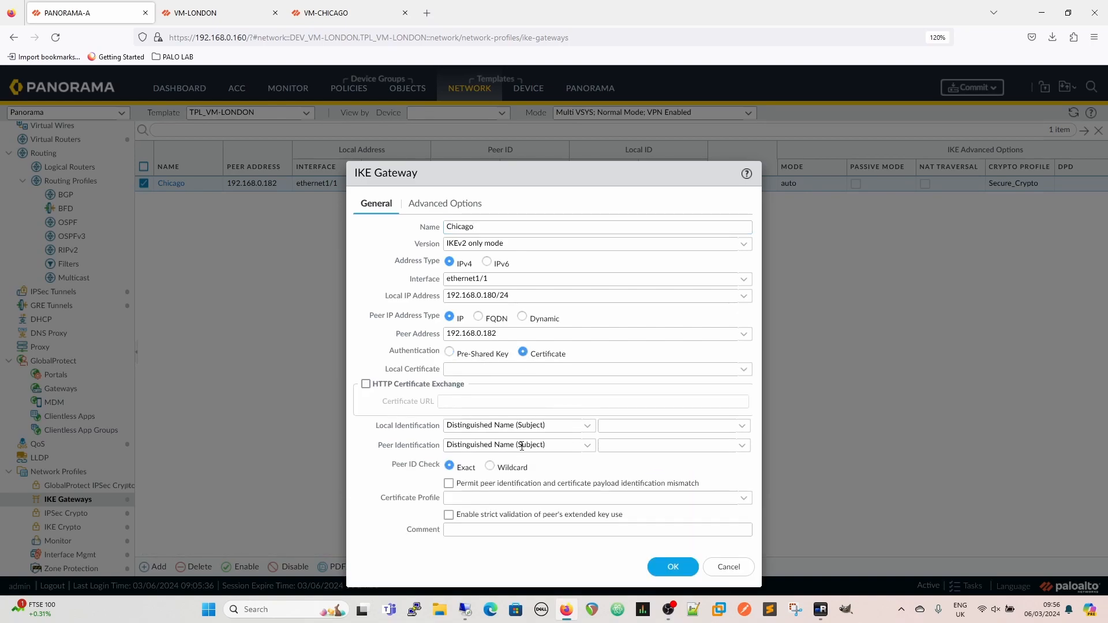
left_click(744, 370)
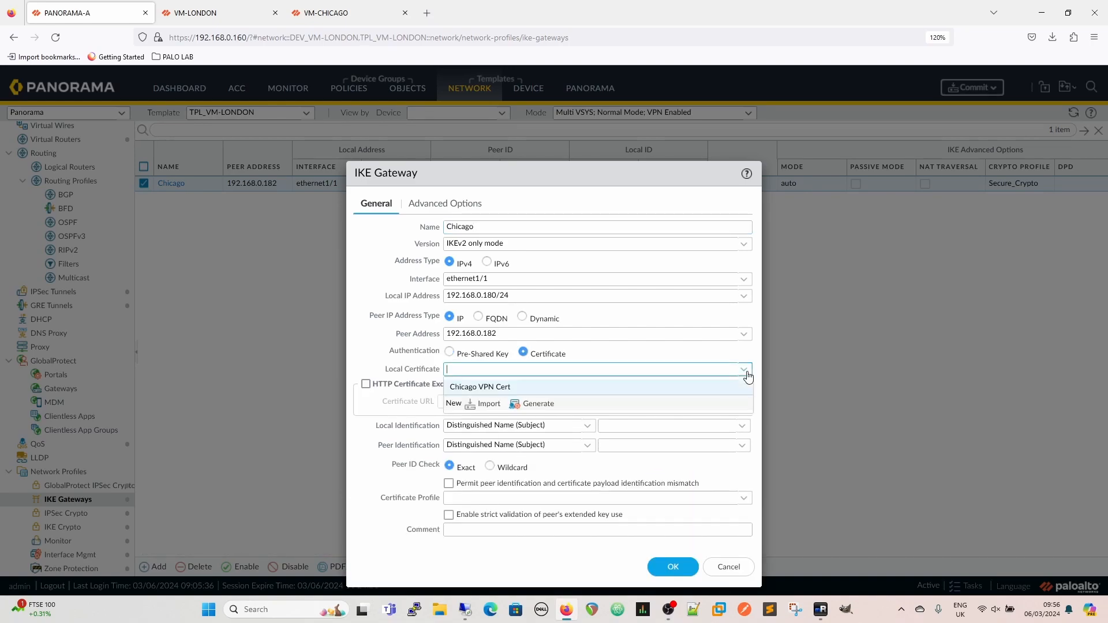
left_click(501, 386)
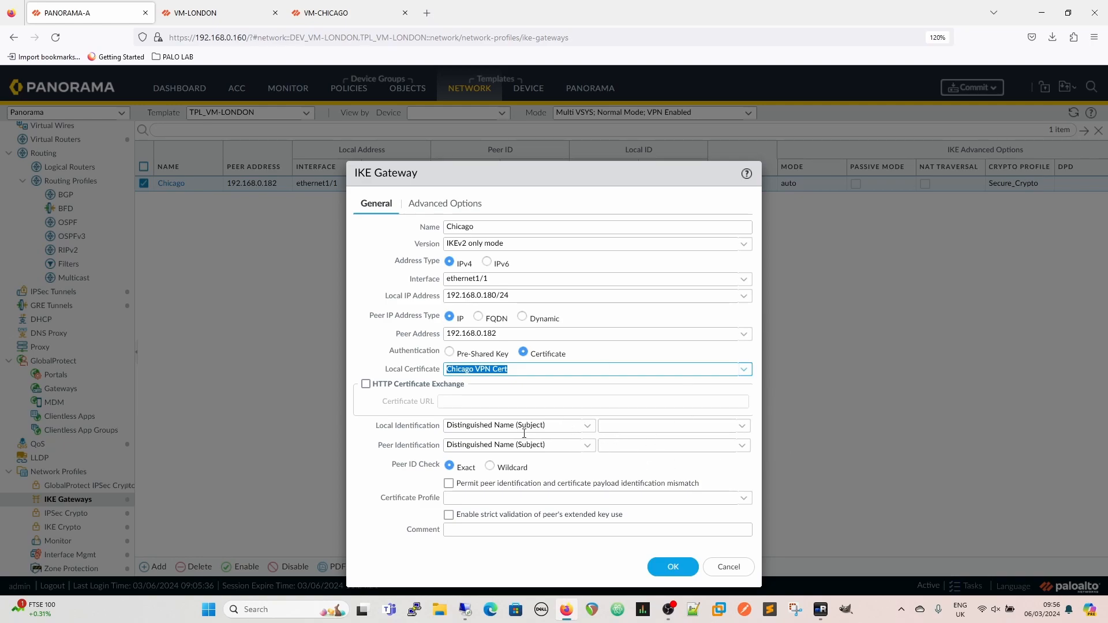
Set the Chicago gateway's local identification to IP address 192.168.0.180
left_click(585, 427)
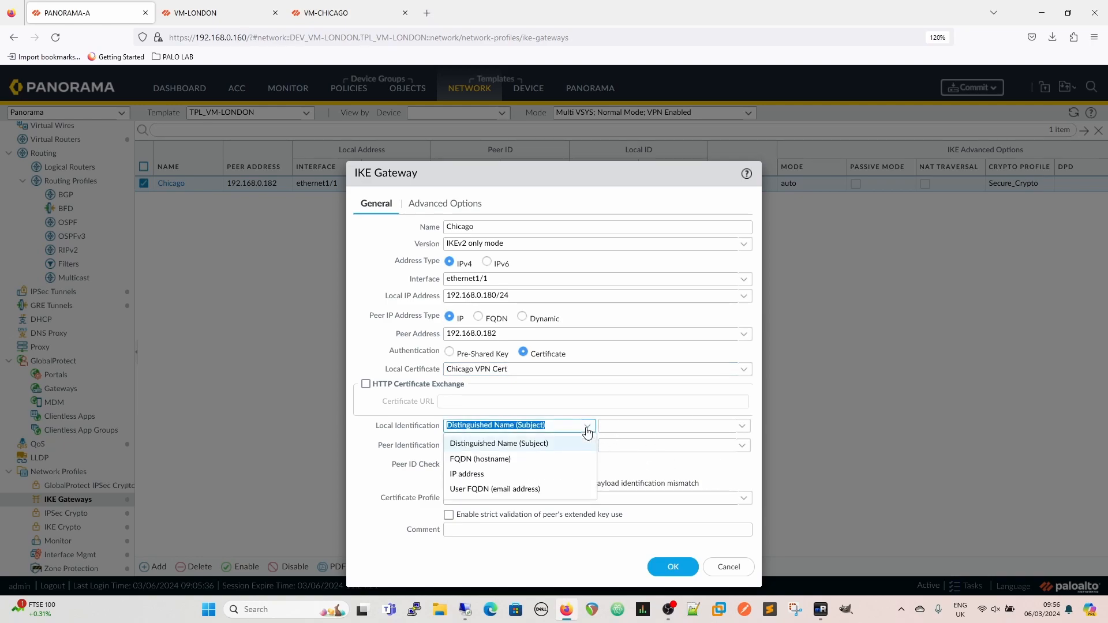
left_click(470, 475)
left_click(681, 429)
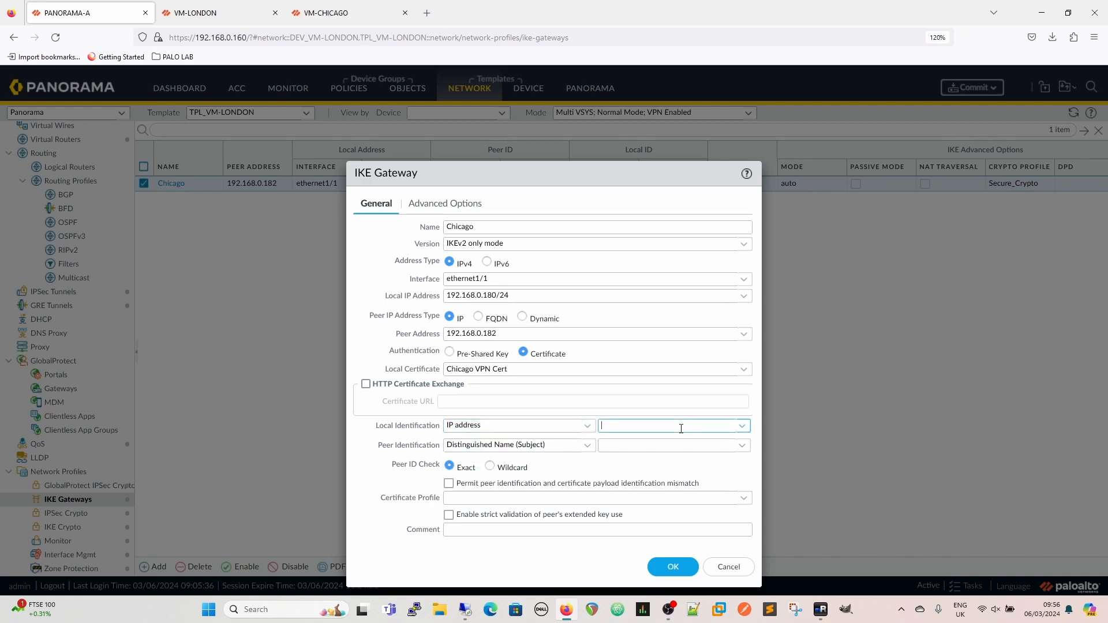
type("1925.")
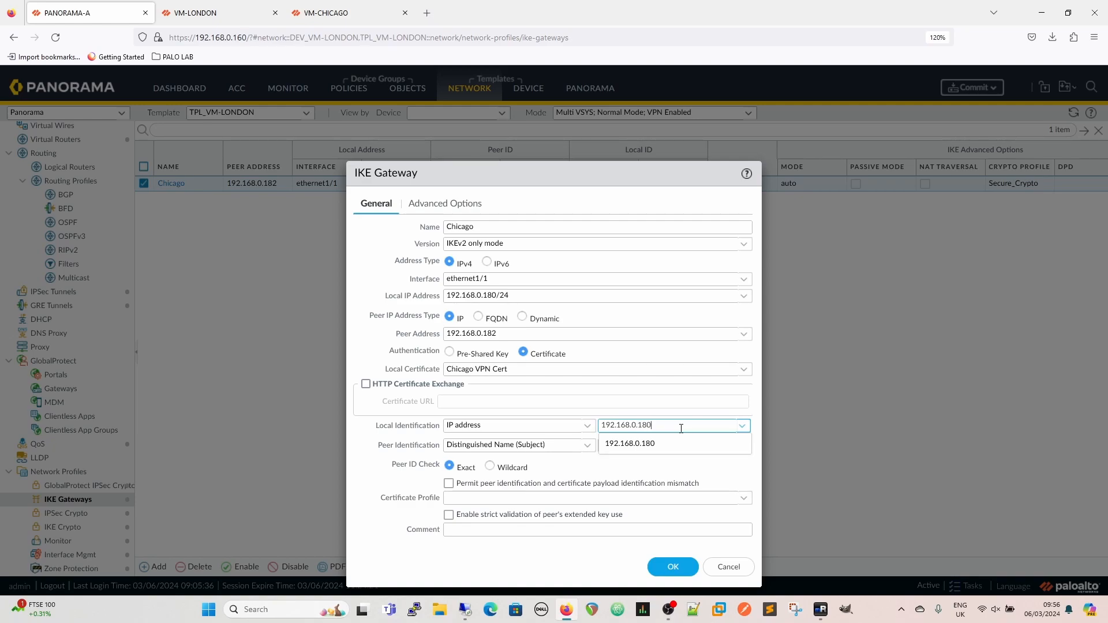
left_click(501, 336)
left_click(501, 336)
key("BackSpace")
type("0")
key("ctrl+a")
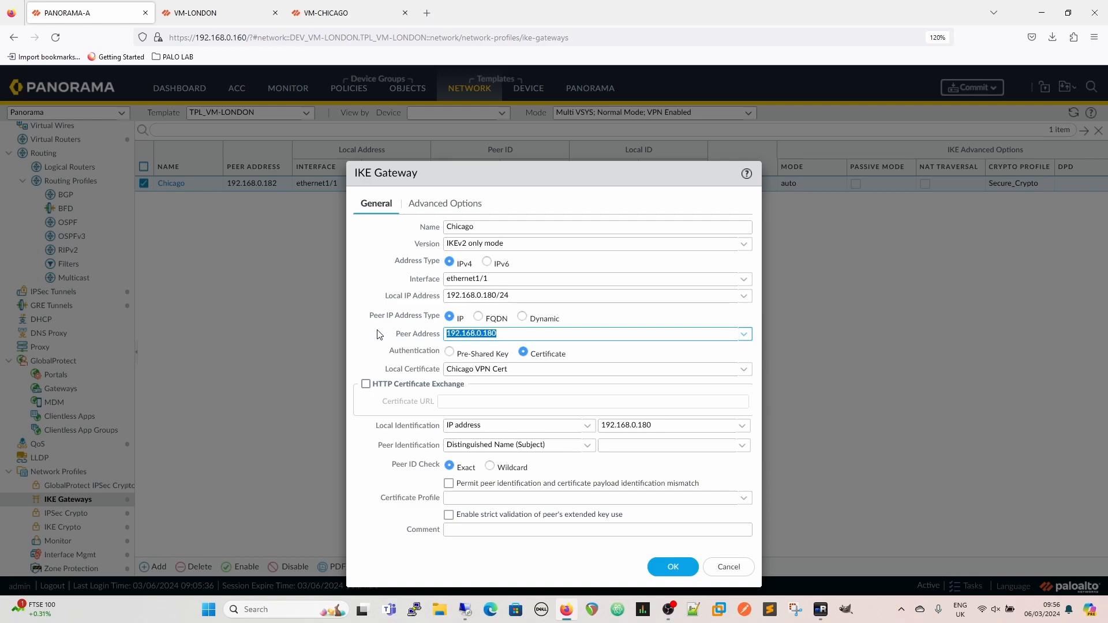
left_click(513, 332)
left_click(673, 421)
left_click(676, 425)
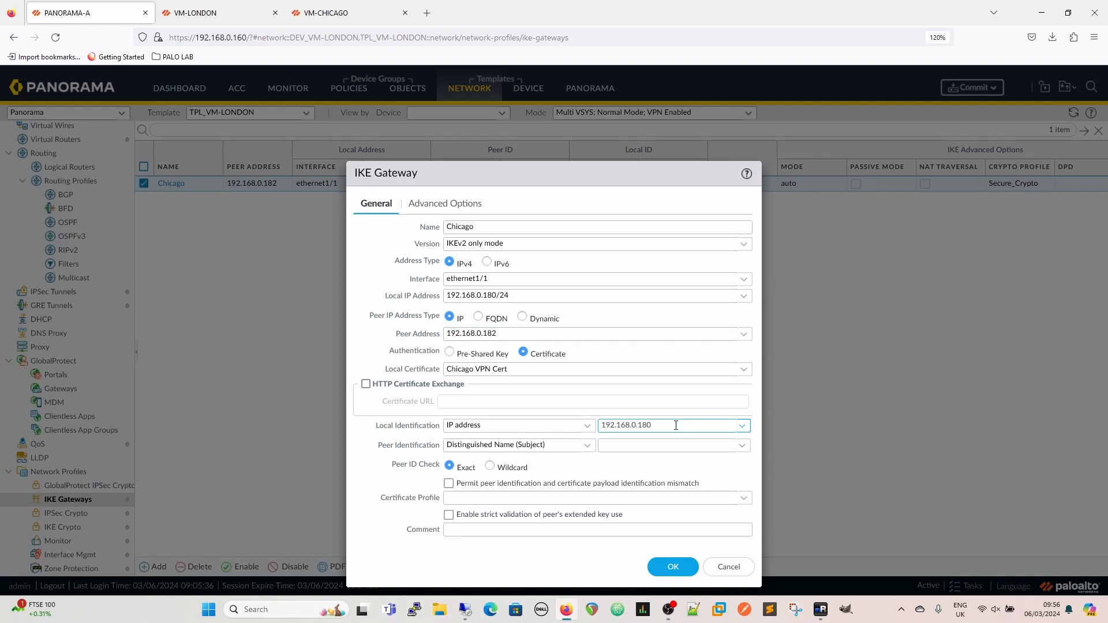
Set the Chicago gateway's peer identification to IP address 192.168.0.182
left_click(586, 447)
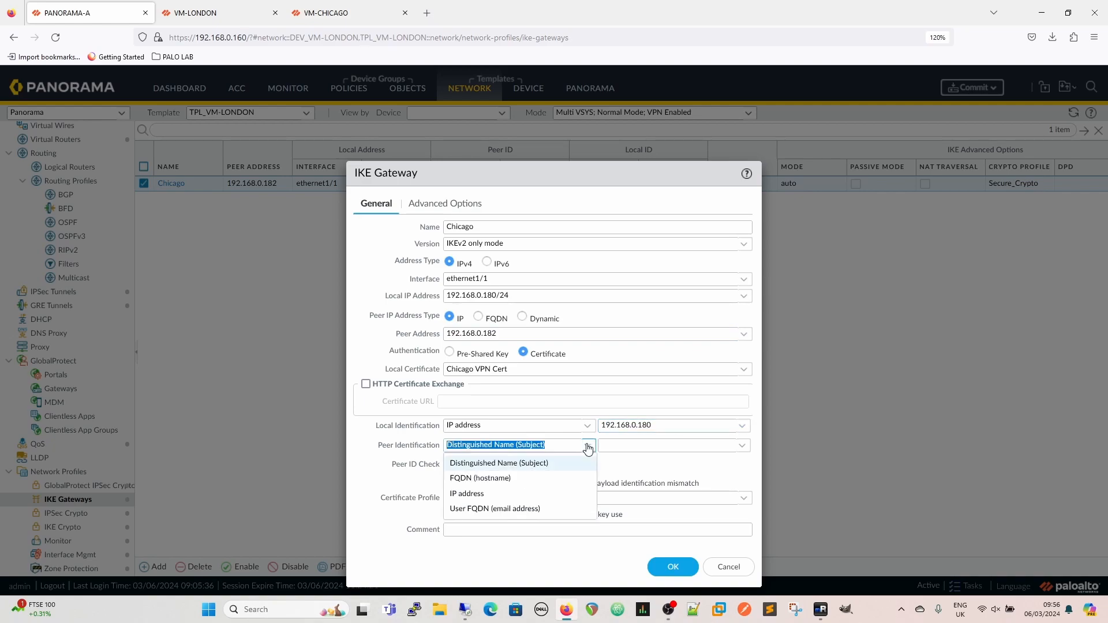
left_click(508, 493)
left_click(676, 447)
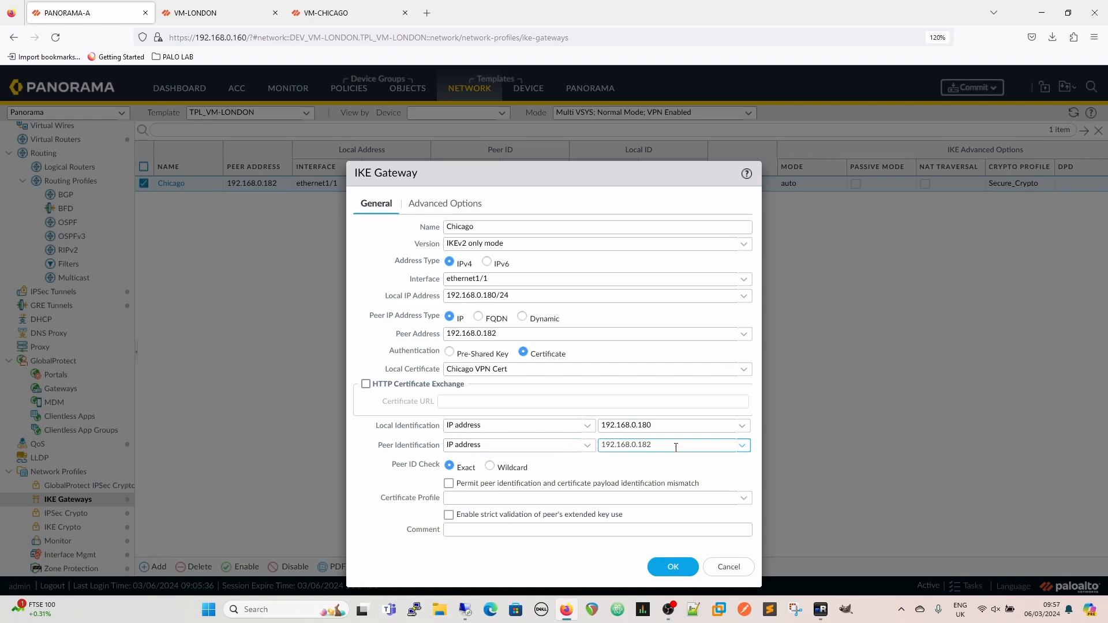
left_click(544, 561)
Assign the Chicago_VPN certificate profile to the IKE gateway and commit all changes to Panorama
left_click(743, 499)
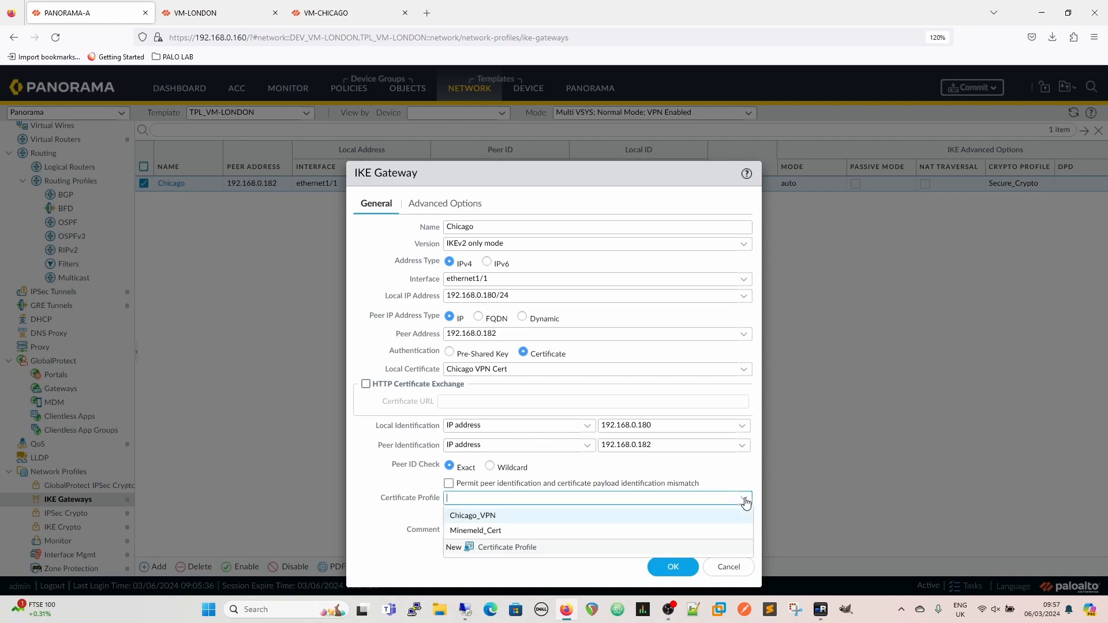
left_click(492, 516)
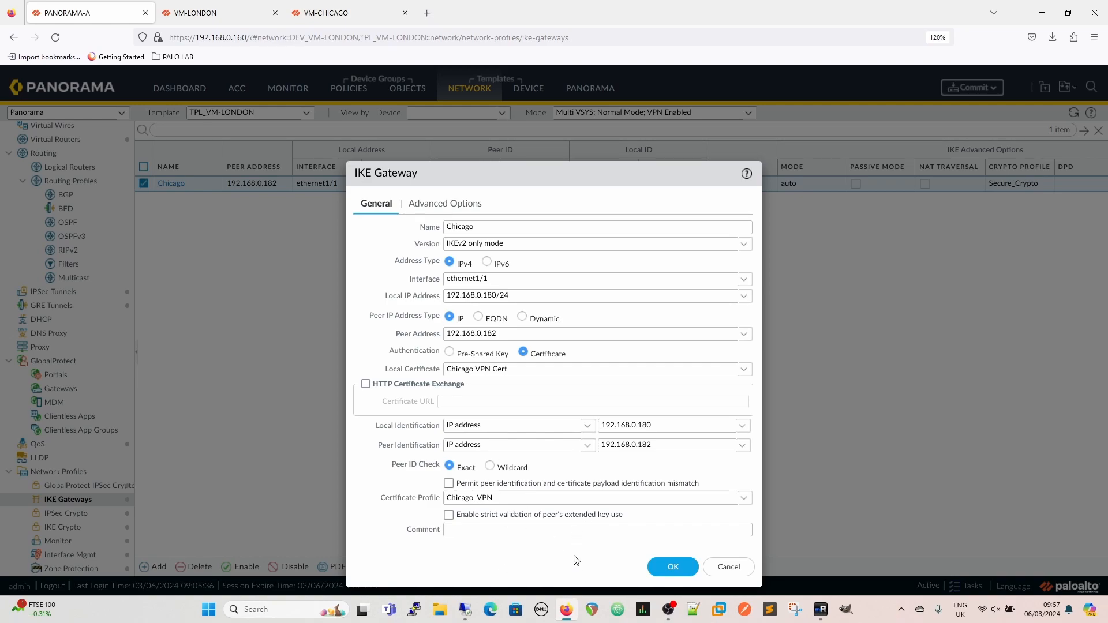
left_click(675, 566)
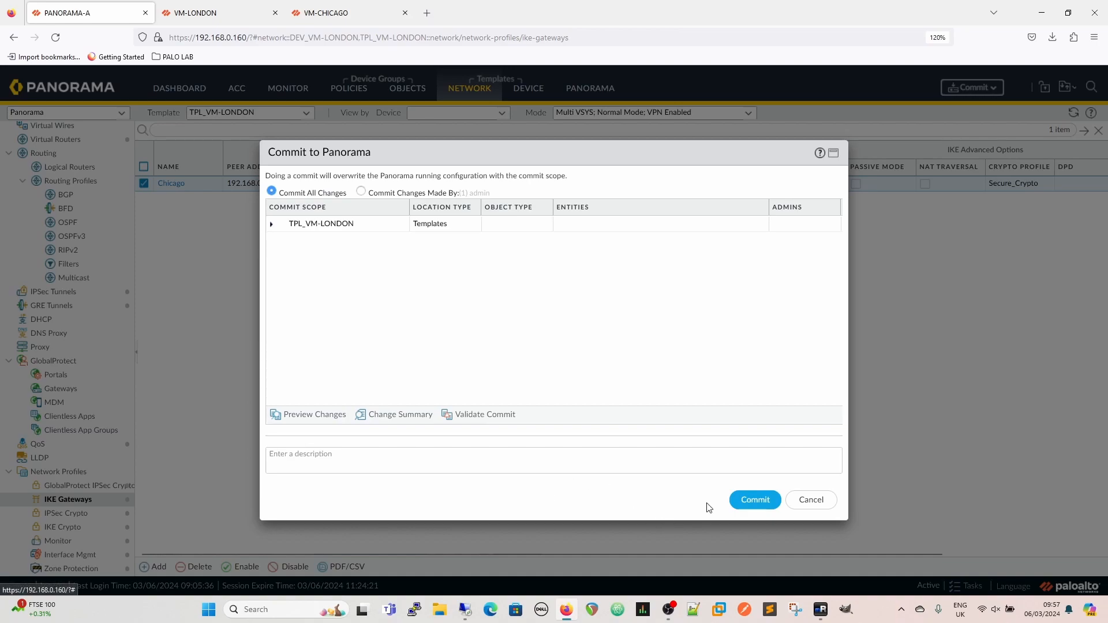
key("Return")
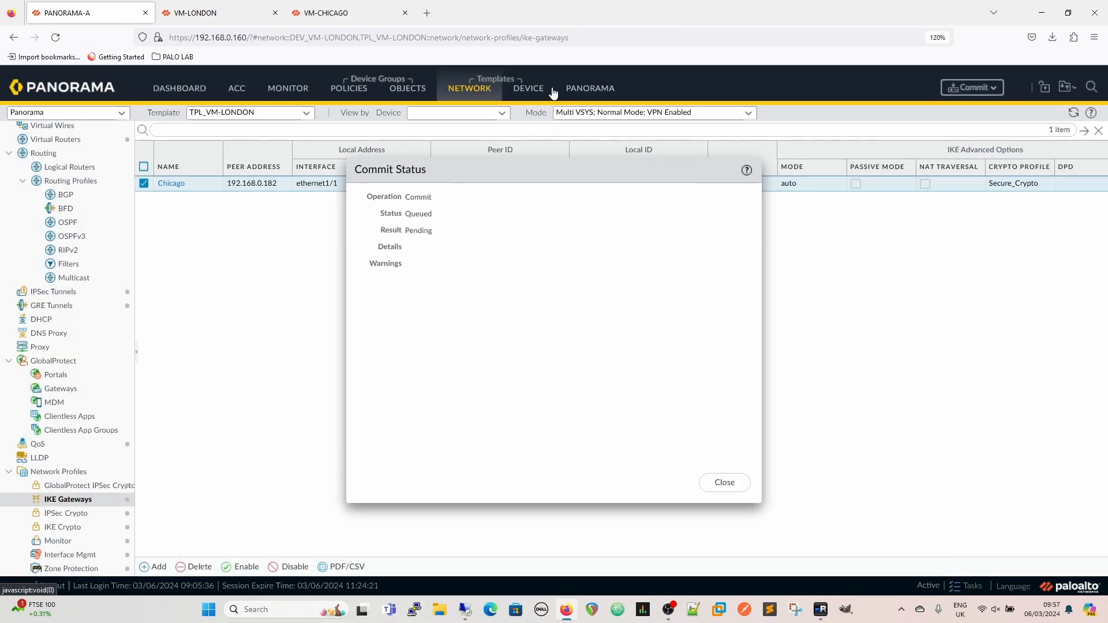
Switch to the VM-CHICAGO firewall and start generating a local certificate named London VPN Cert
left_click(343, 13)
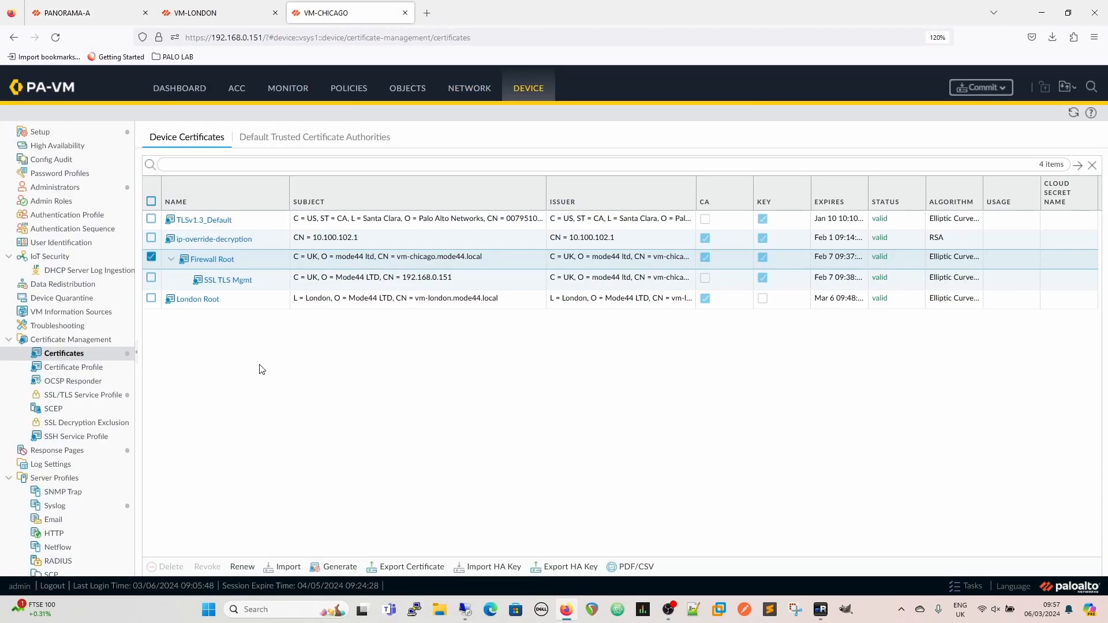
left_click(347, 564)
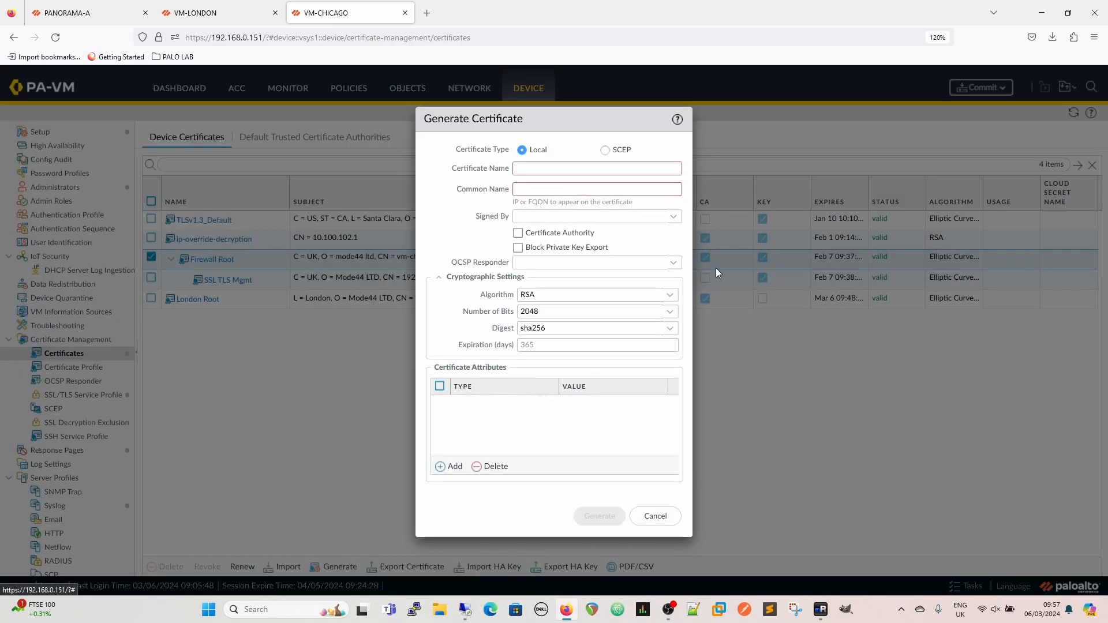
left_click(615, 166)
type("London")
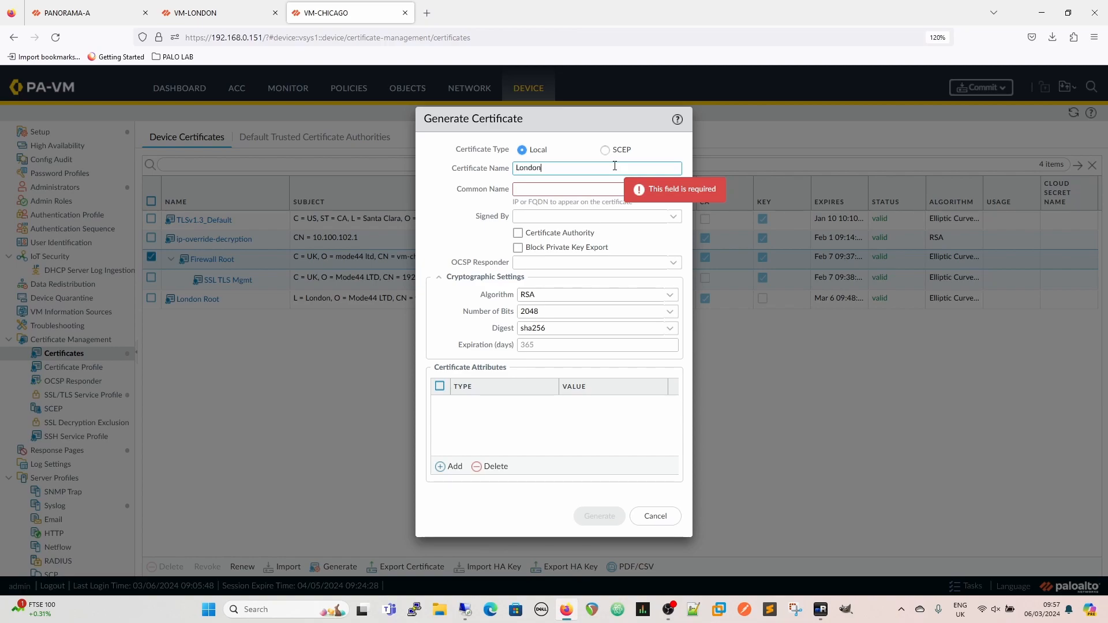
type(" VPN")
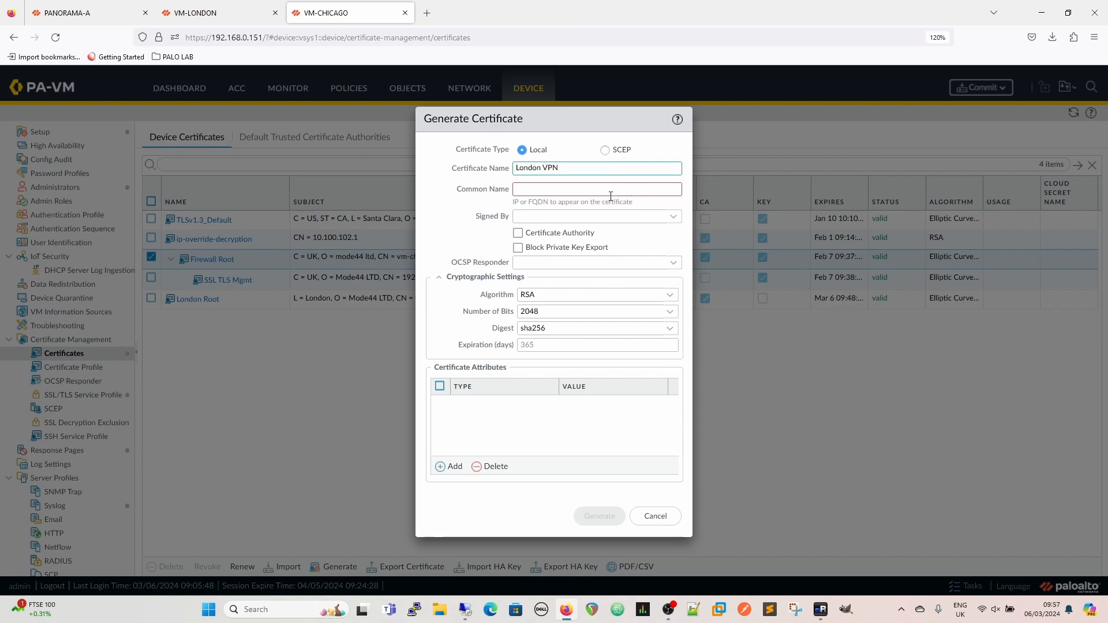
left_click(603, 186)
left_click(596, 171)
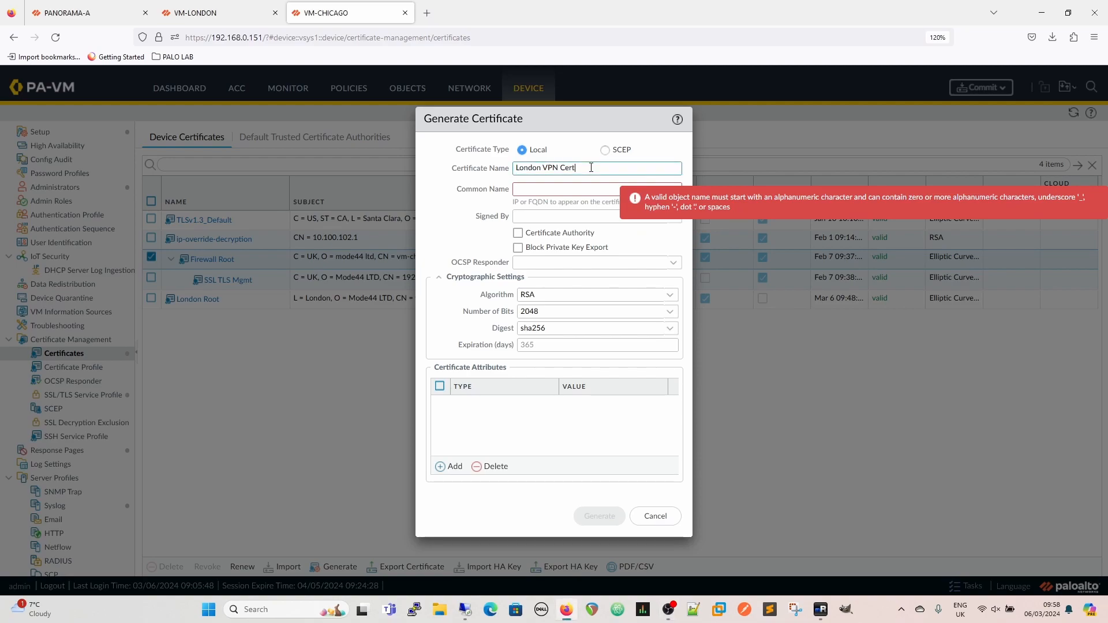
left_click(581, 189)
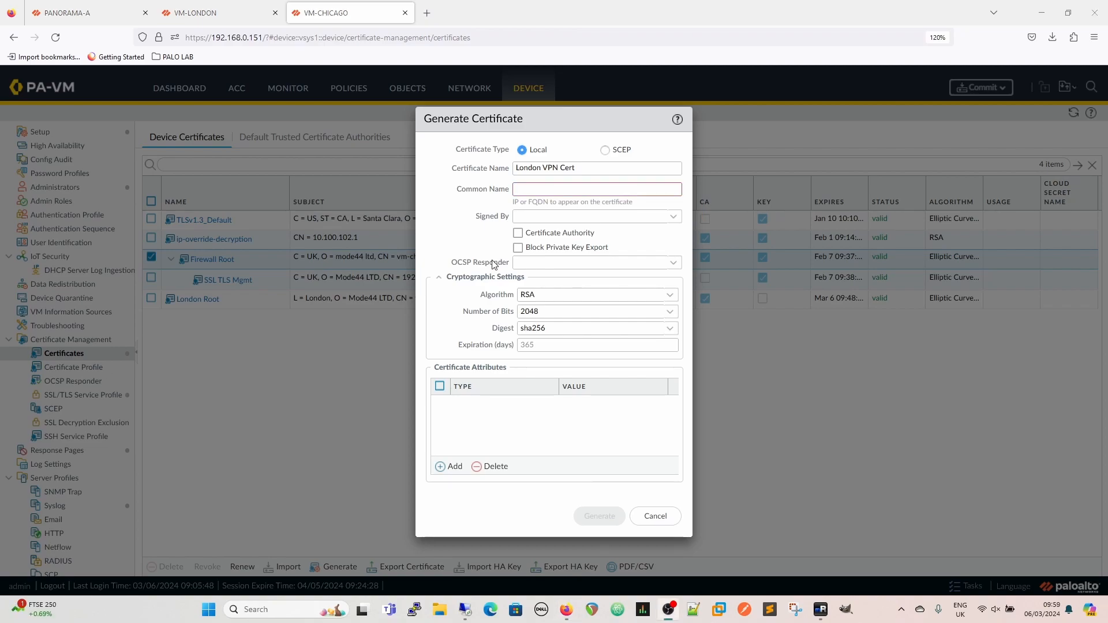
Give the certificate the common name 192.168.0.182 and have it signed by Firewall Root
left_click(569, 189)
type("192.168.")
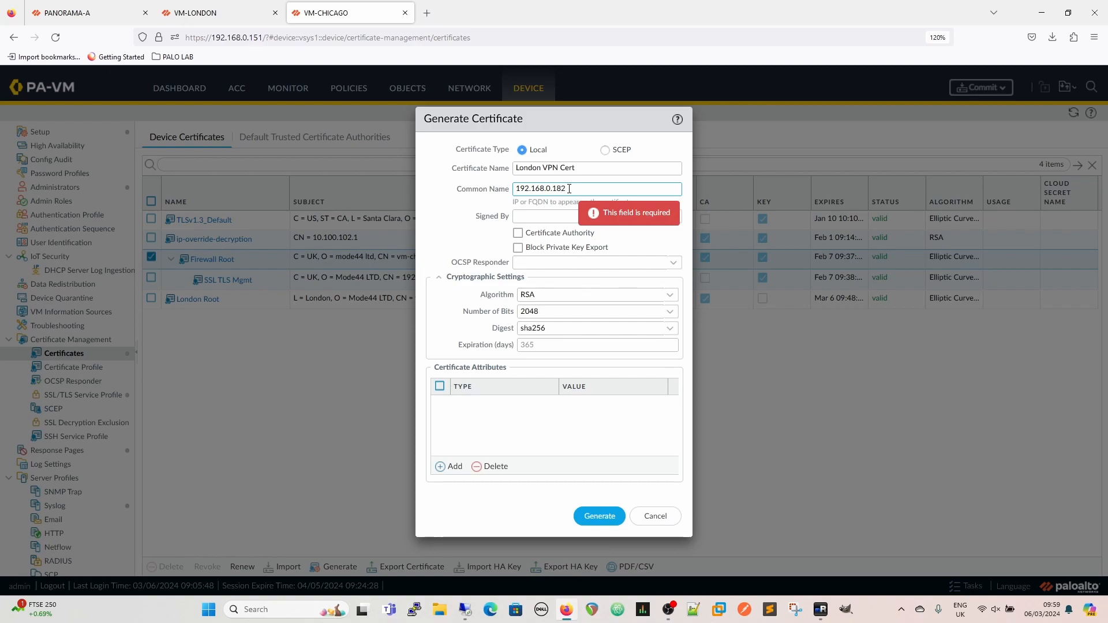
type("0.182")
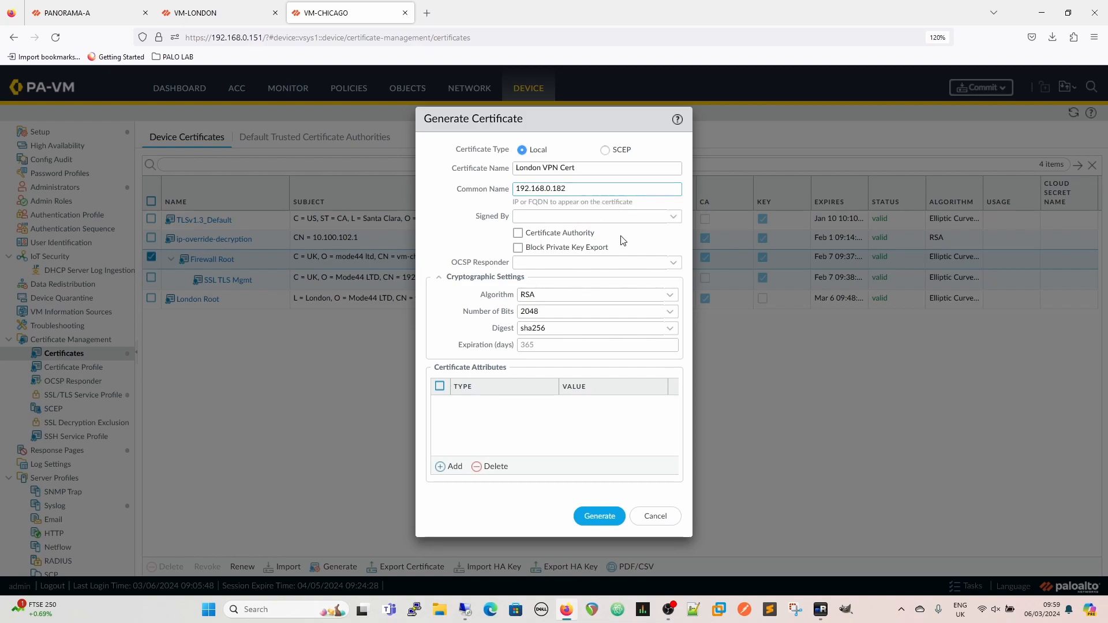
left_click(677, 218)
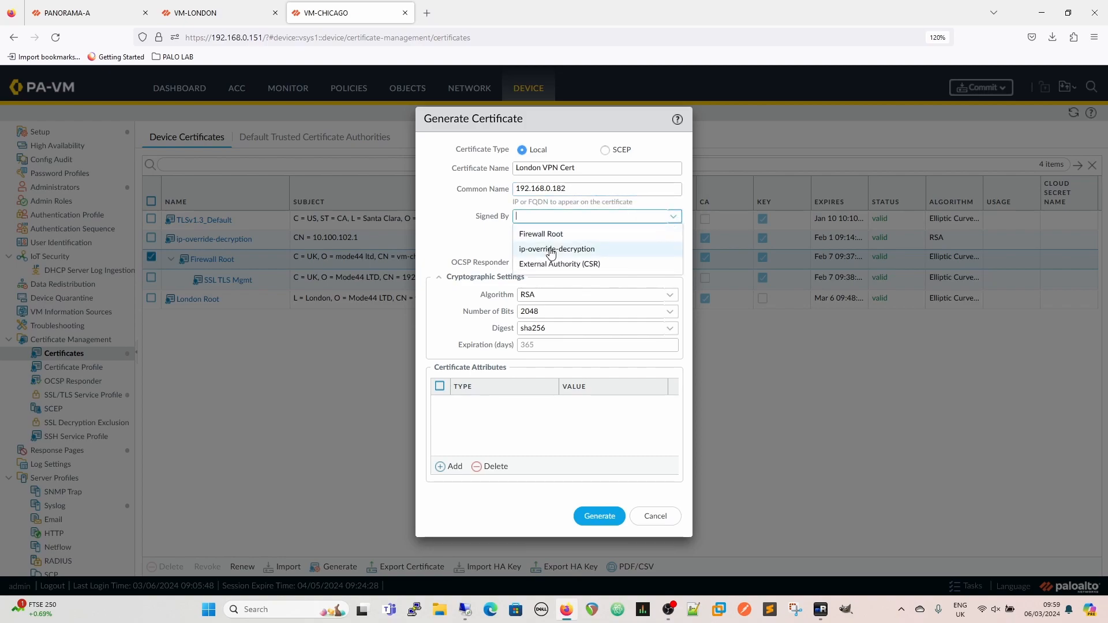
left_click(548, 232)
left_click(444, 232)
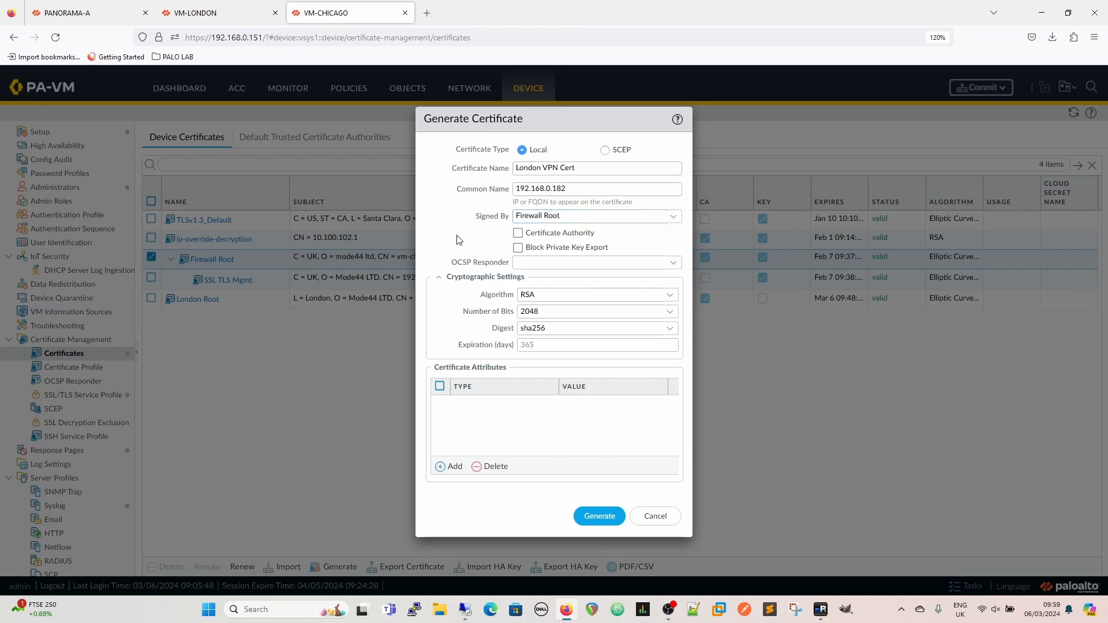
Set the certificate's cryptographic settings to Elliptic Curve DSA with 384 bits and the sha512 digest
left_click(669, 295)
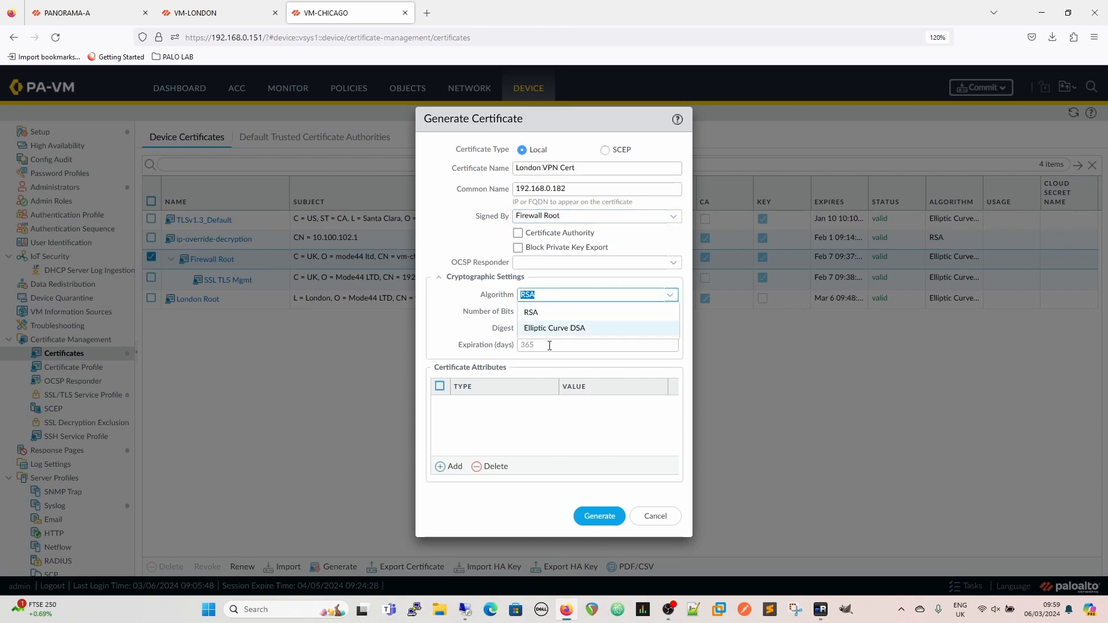
left_click(548, 327)
left_click(669, 312)
left_click(555, 348)
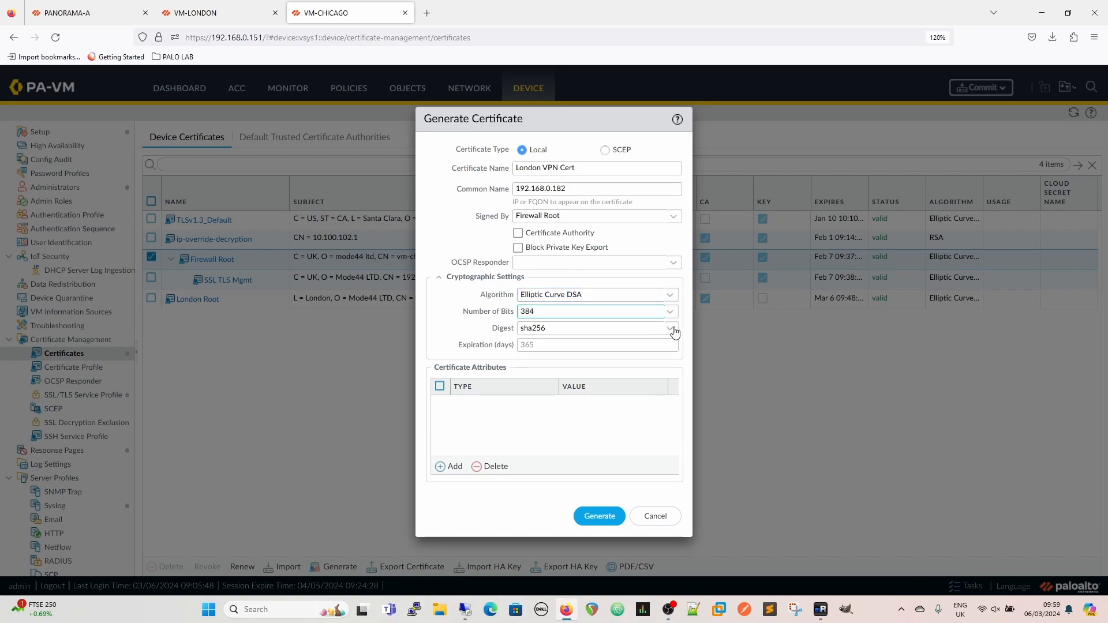
left_click(670, 328)
left_click(548, 377)
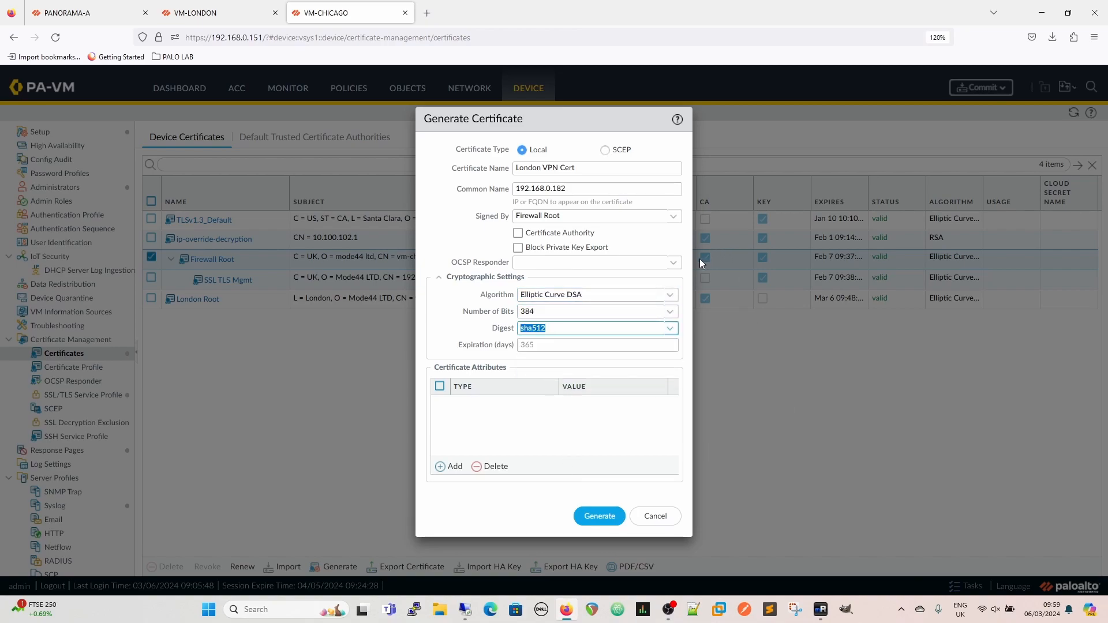
Widen the certificate dialog and add a Country attribute with the value US
left_click_drag(692, 262, 887, 280)
left_click_drag(700, 118, 594, 118)
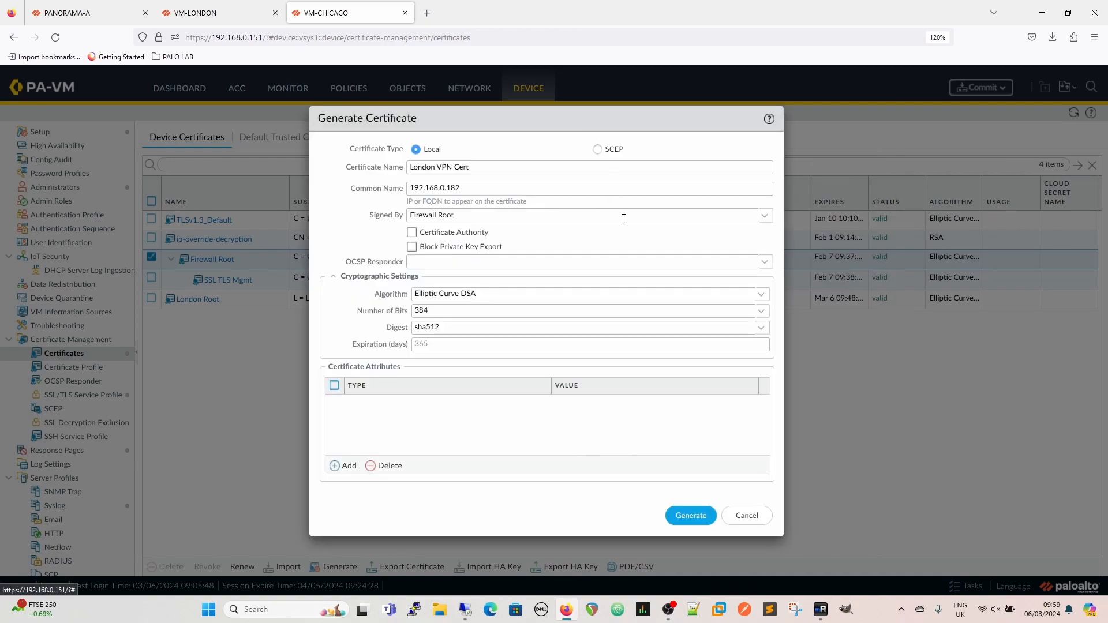
left_click(343, 465)
left_click(410, 419)
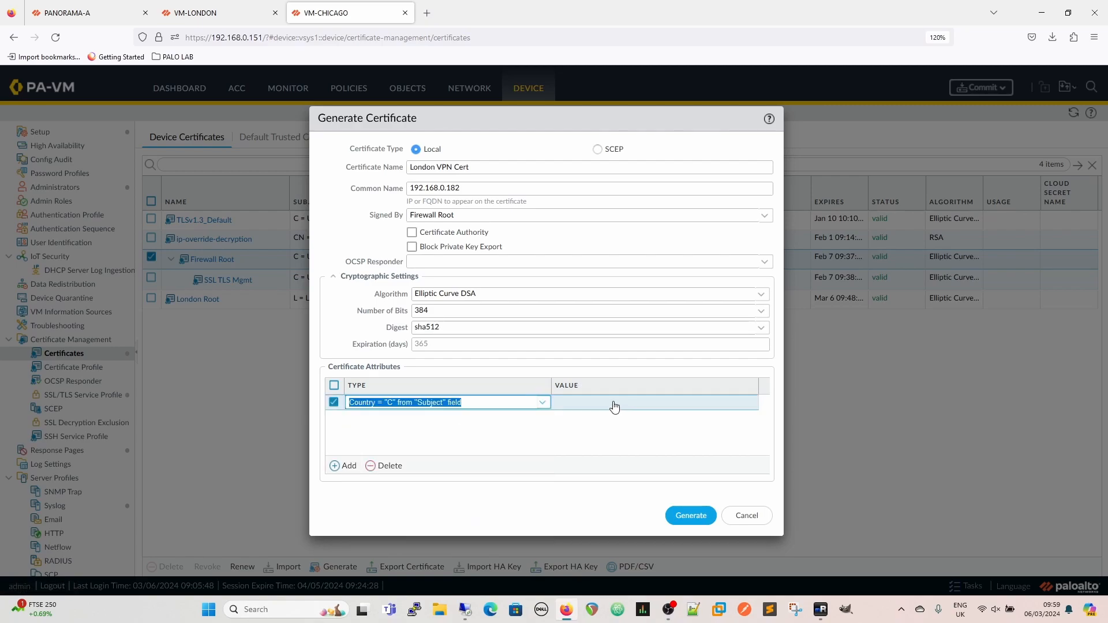
left_click(614, 403)
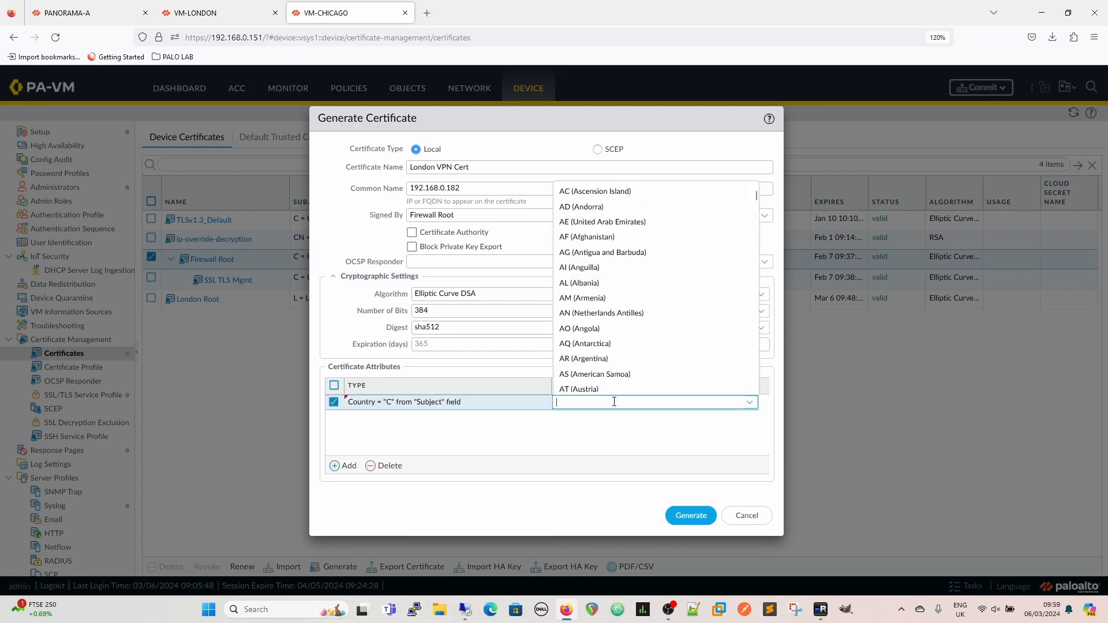
type("ch")
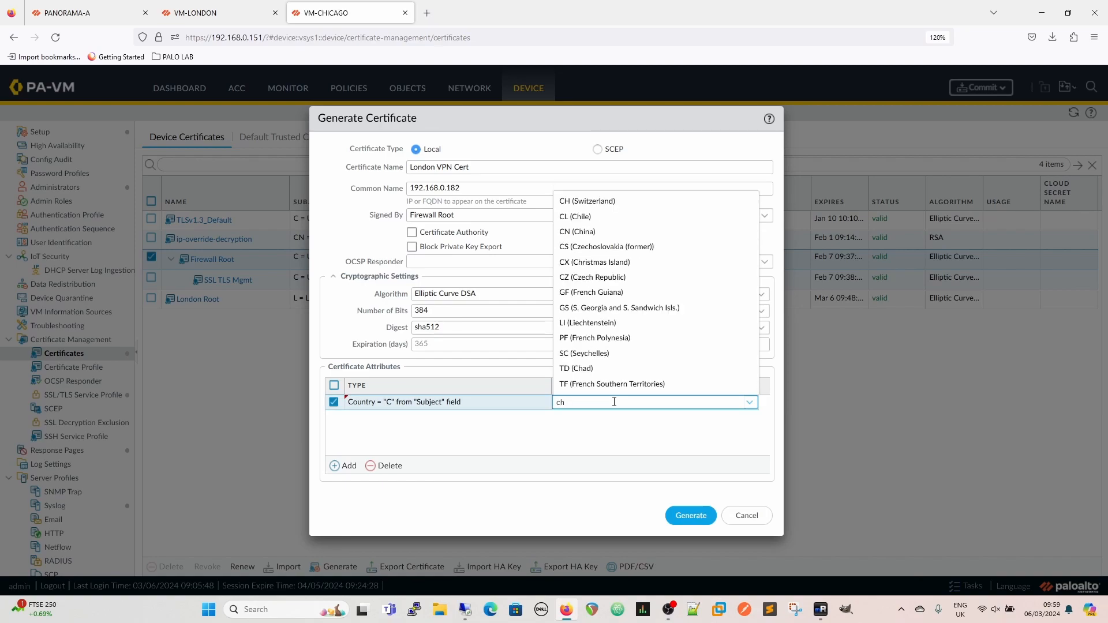
key("BackSpace")
key("BackSpace")
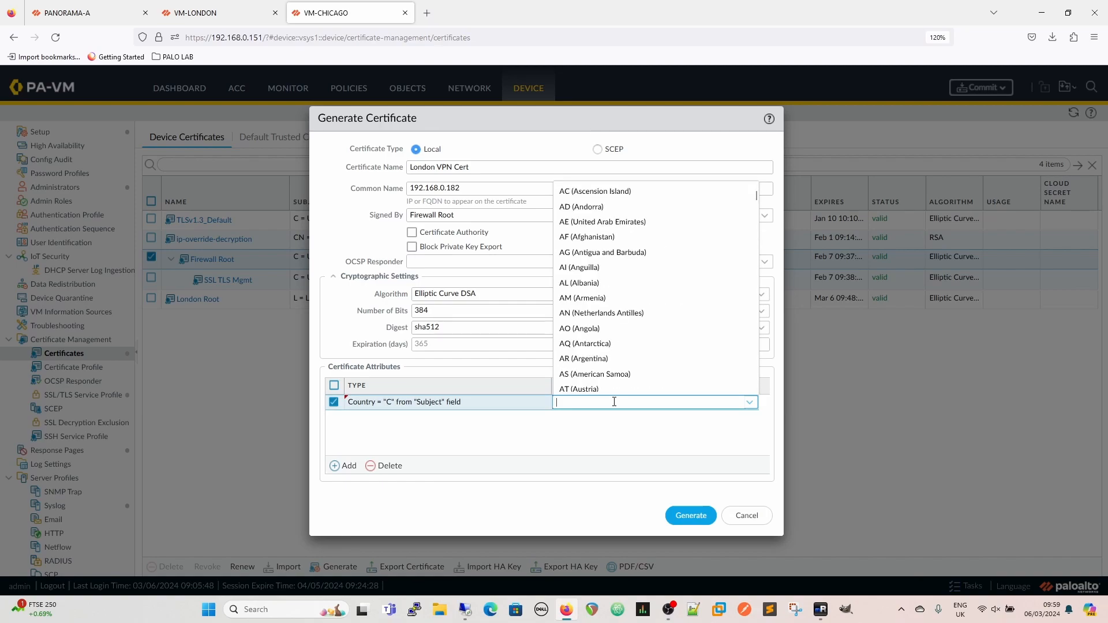
type("US")
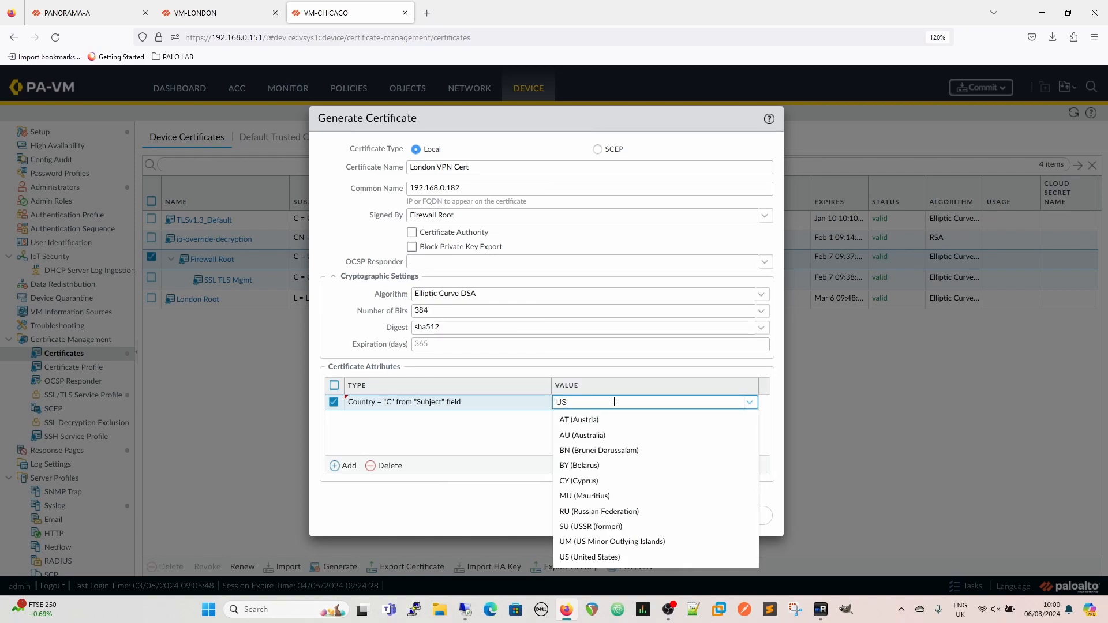
left_click(618, 556)
key("Tab")
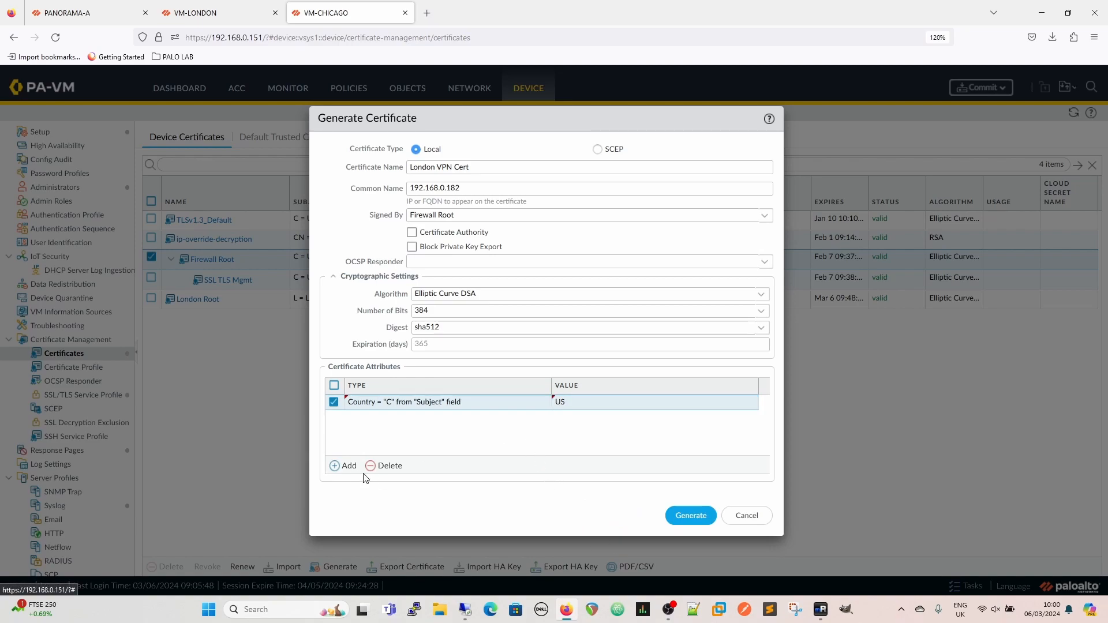
Add an Organization attribute with the value Mode44 LTD to the certificate
left_click(345, 466)
left_click(404, 466)
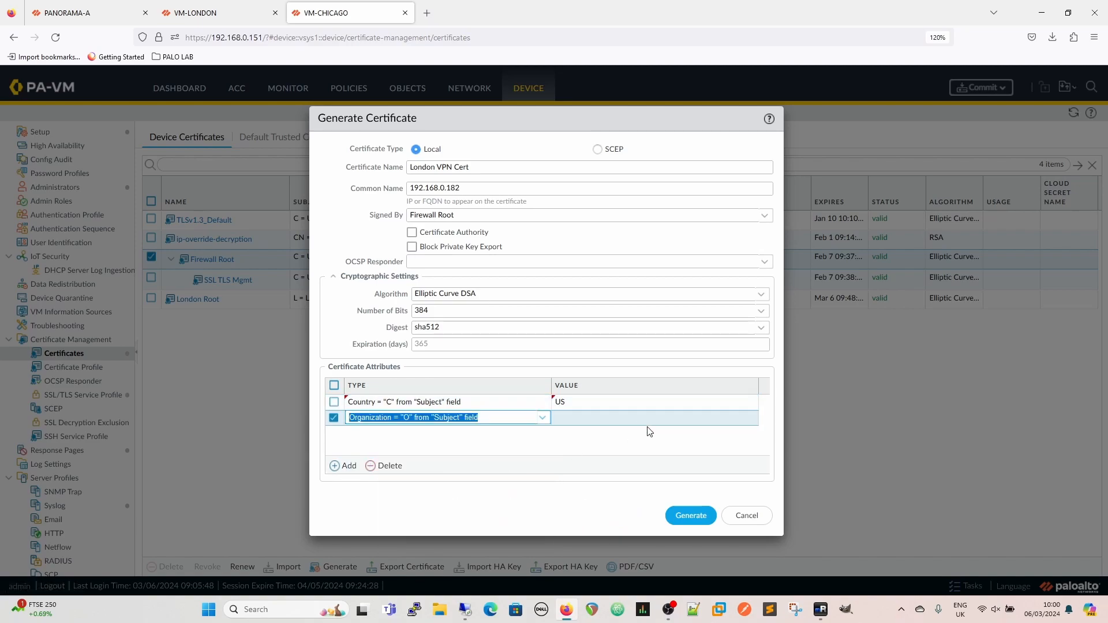
key("Tab")
left_click(616, 418)
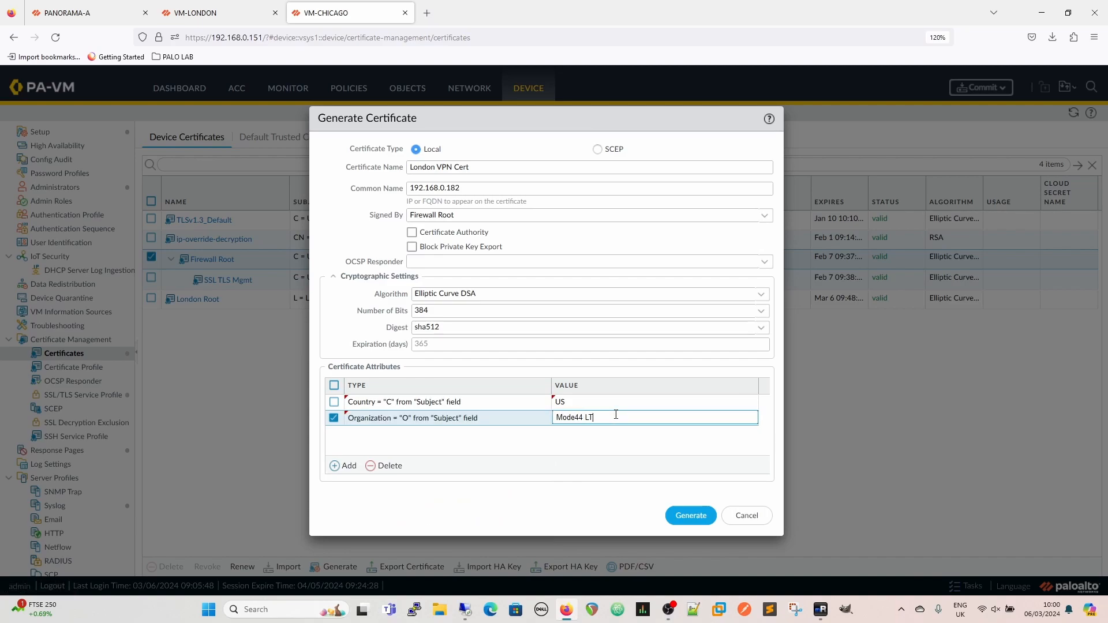
key("Tab")
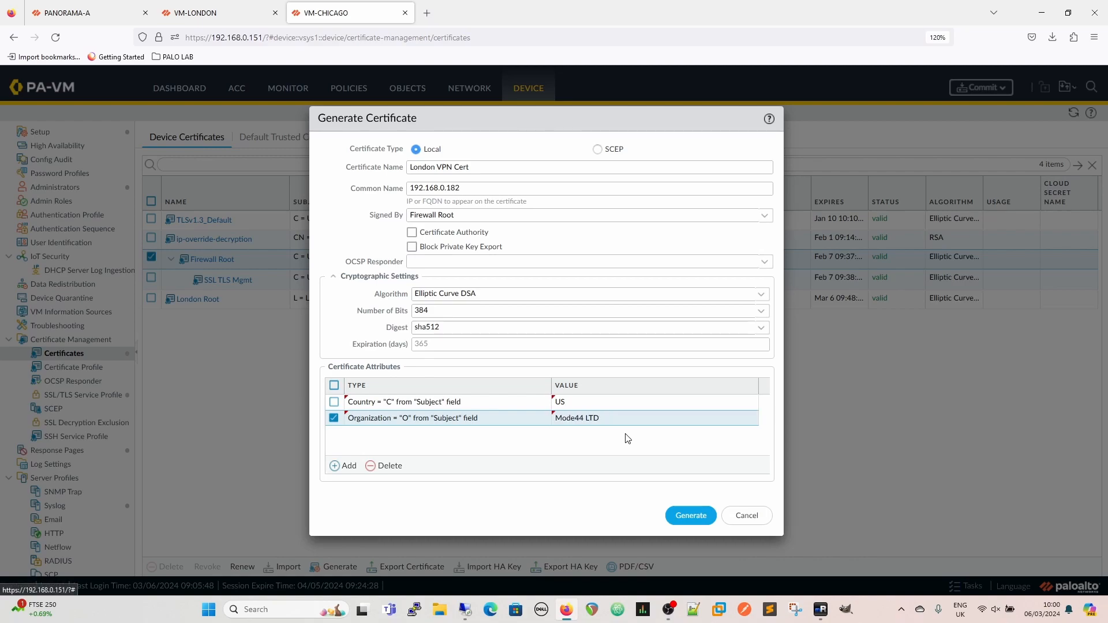
Add a Host Name (DNS) Subject Alternative Name attribute with the value chicago.mode44.local to the certificate
left_click(345, 466)
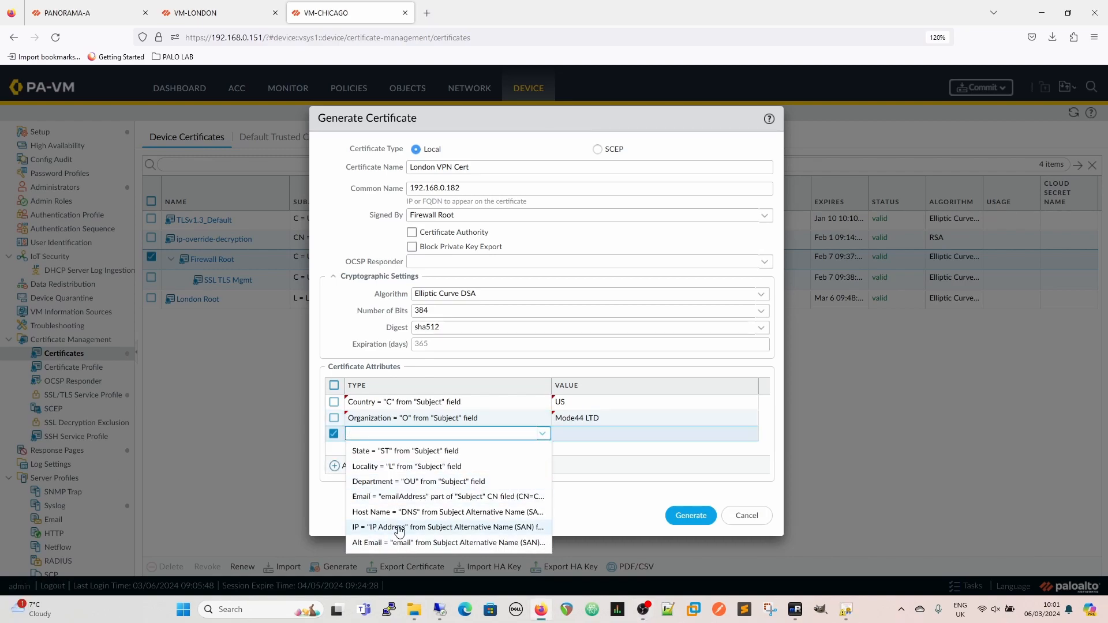
left_click(437, 515)
left_click(596, 433)
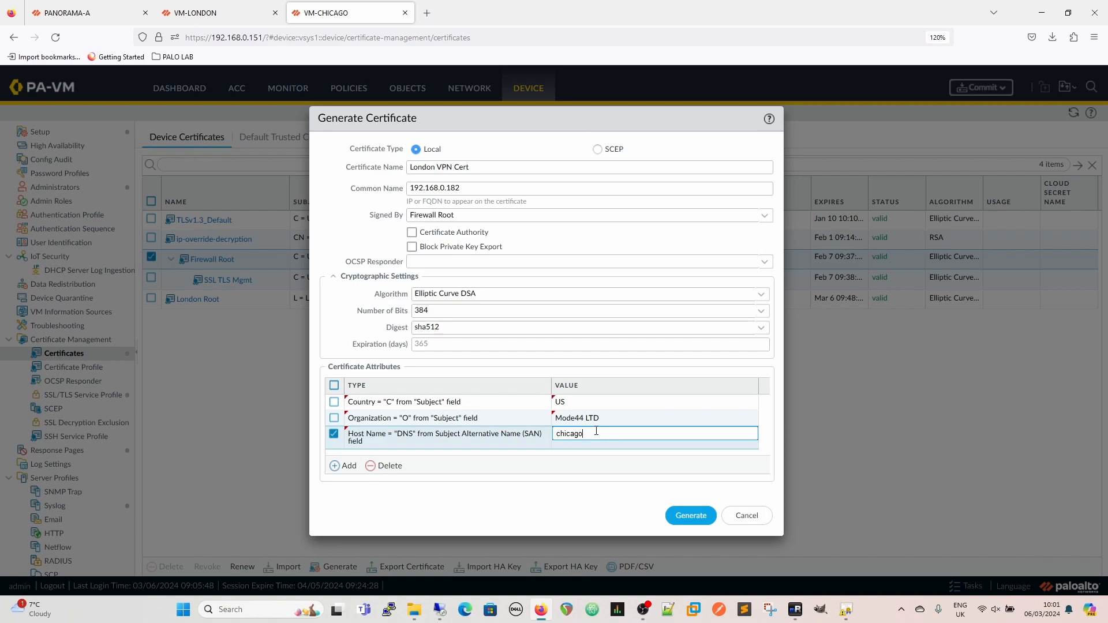
type("chicago.mode44.local")
Add an IP Subject Alternative Name attribute with the value 192.168.0.182 and generate the London VPN Cert certificate
left_click(336, 466)
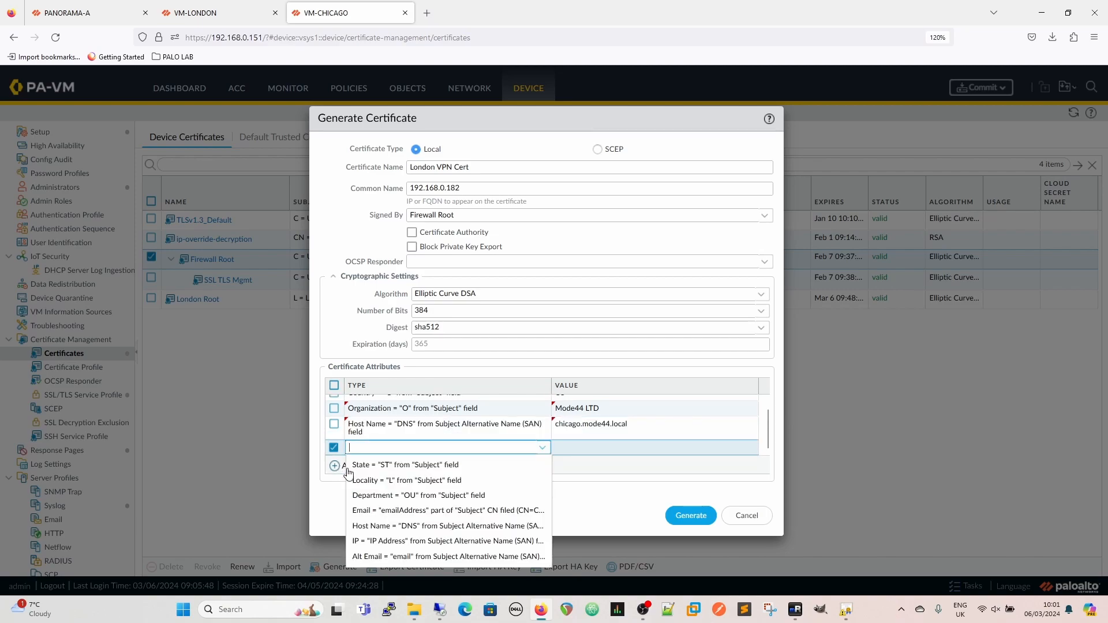
left_click(408, 549)
left_click(631, 445)
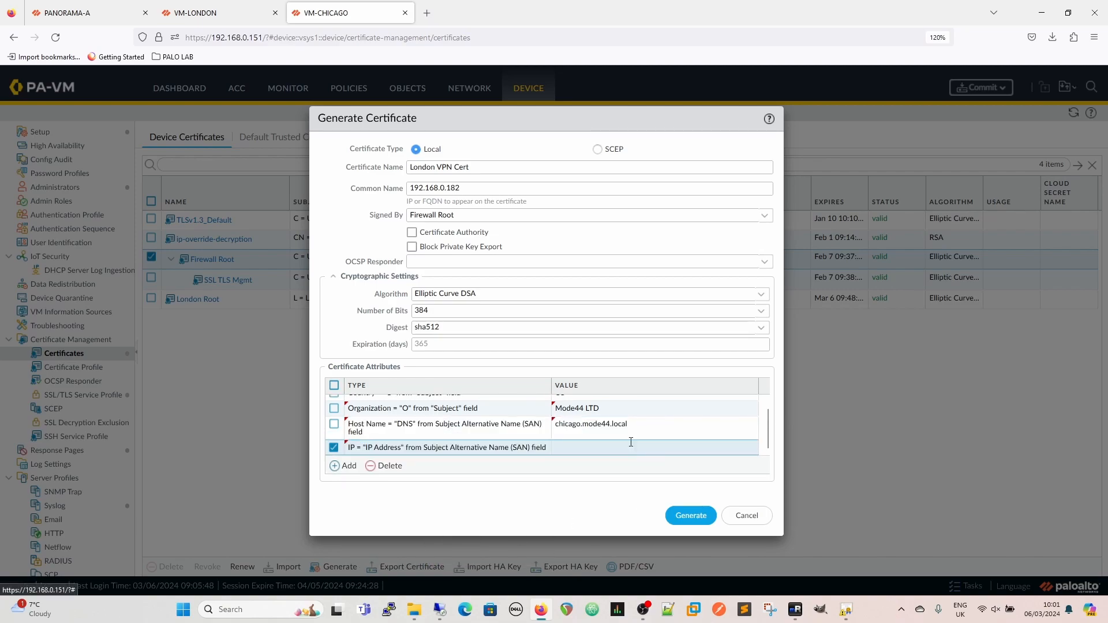
type("192.168.0.182")
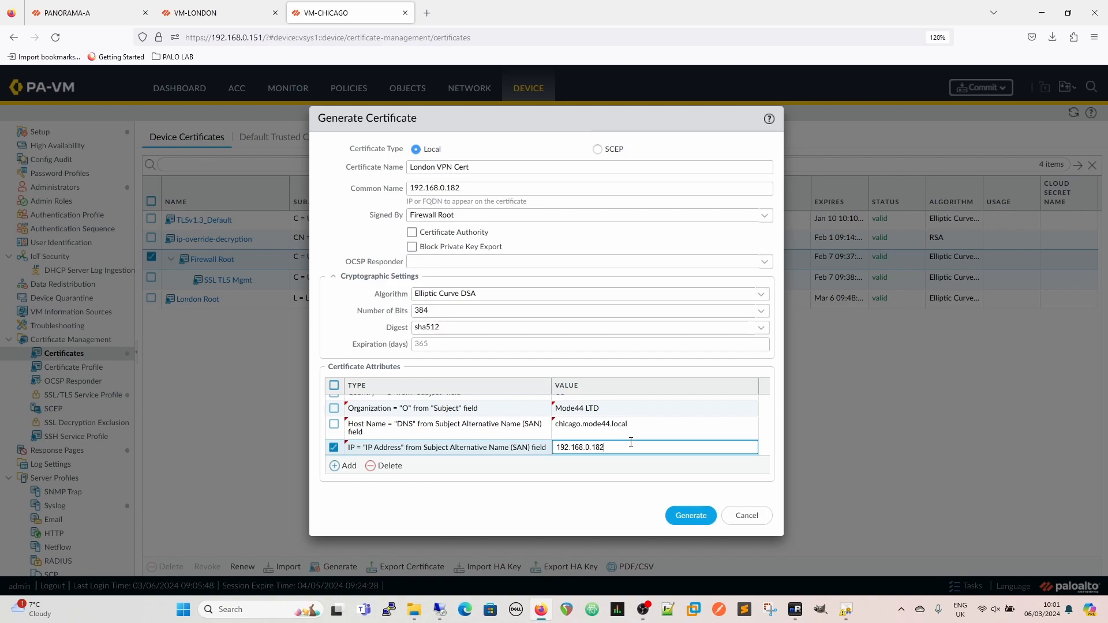
left_click(566, 513)
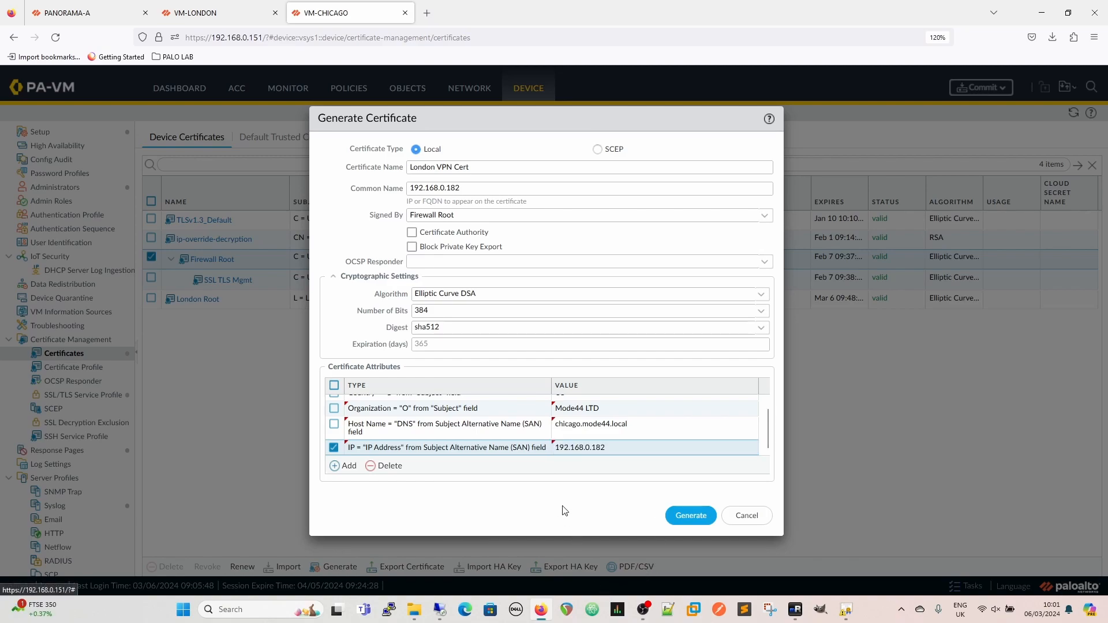
left_click(692, 519)
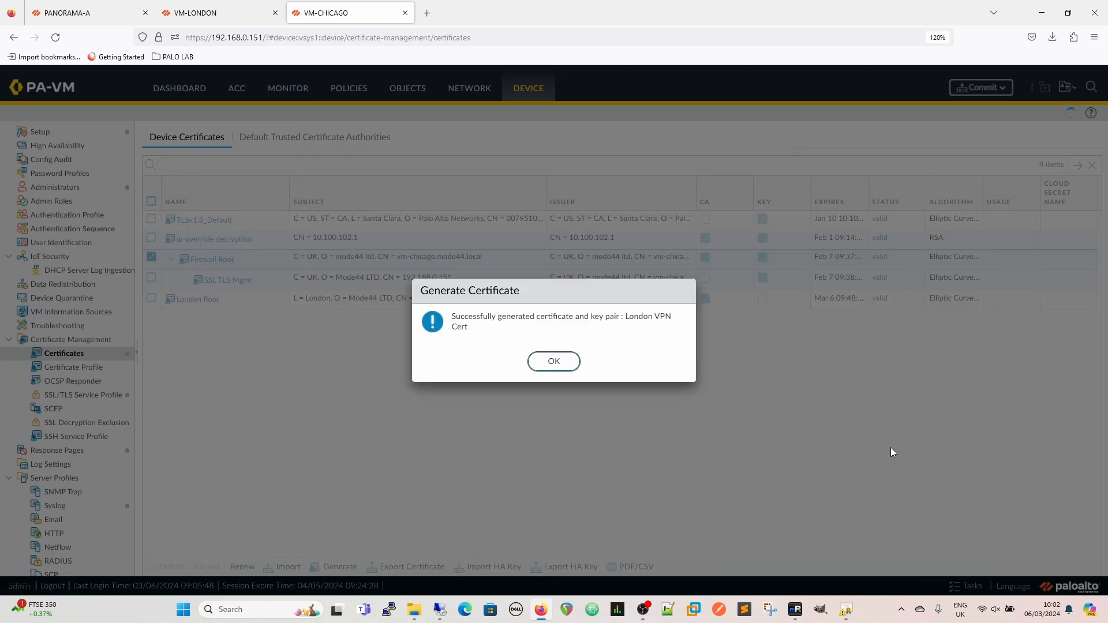
left_click(564, 363)
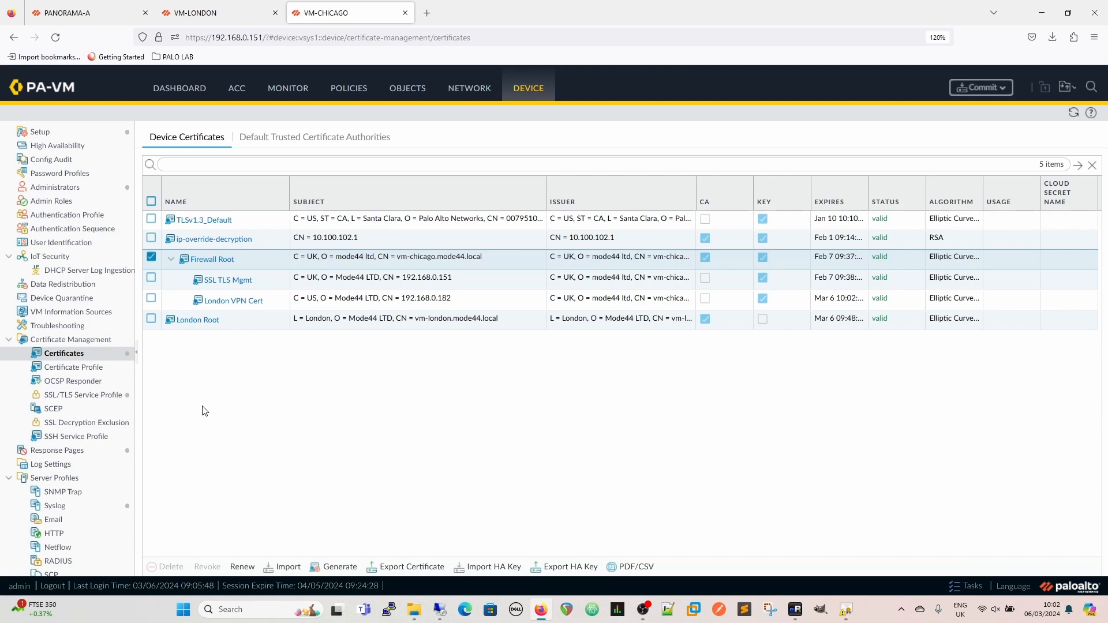
Create a certificate profile named London_VPN that uses London Root as its CA certificate
left_click(66, 369)
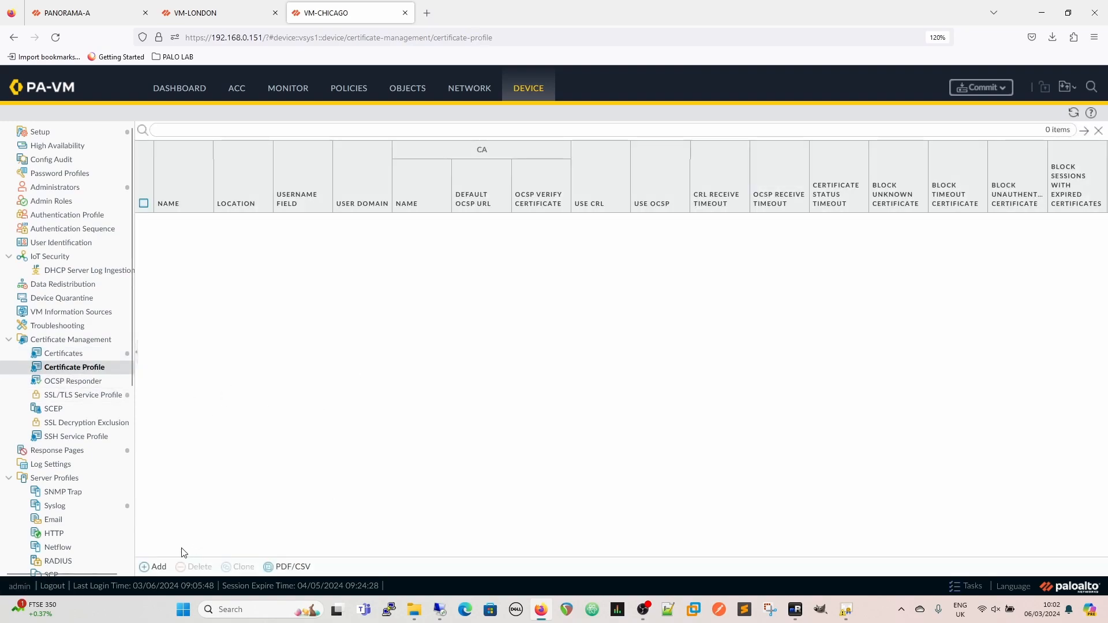
left_click(155, 566)
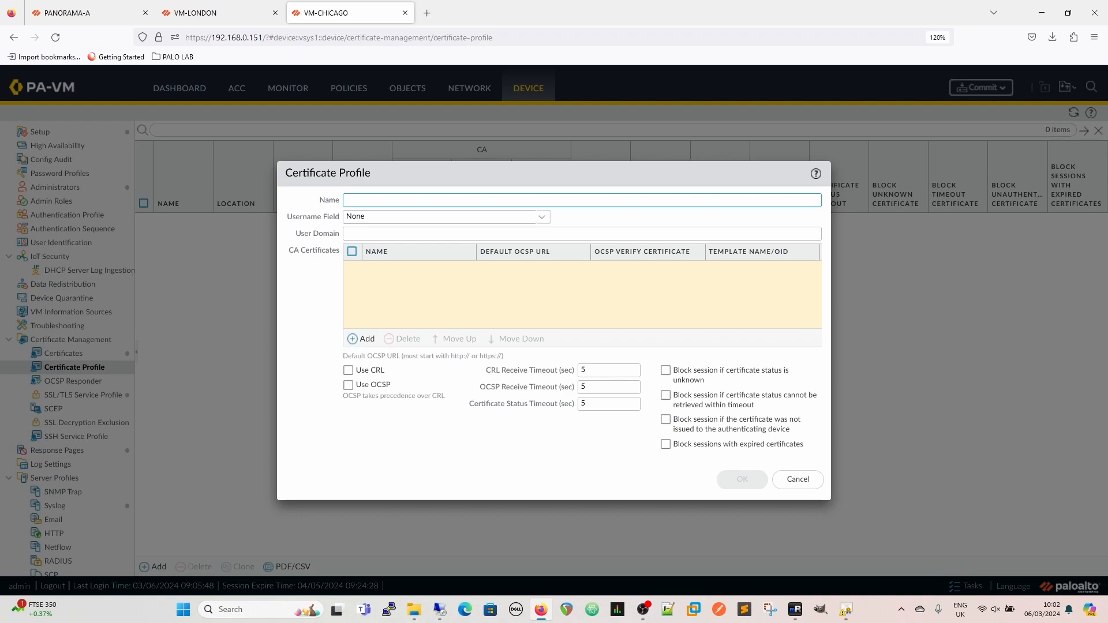
left_click(470, 200)
type("Lon")
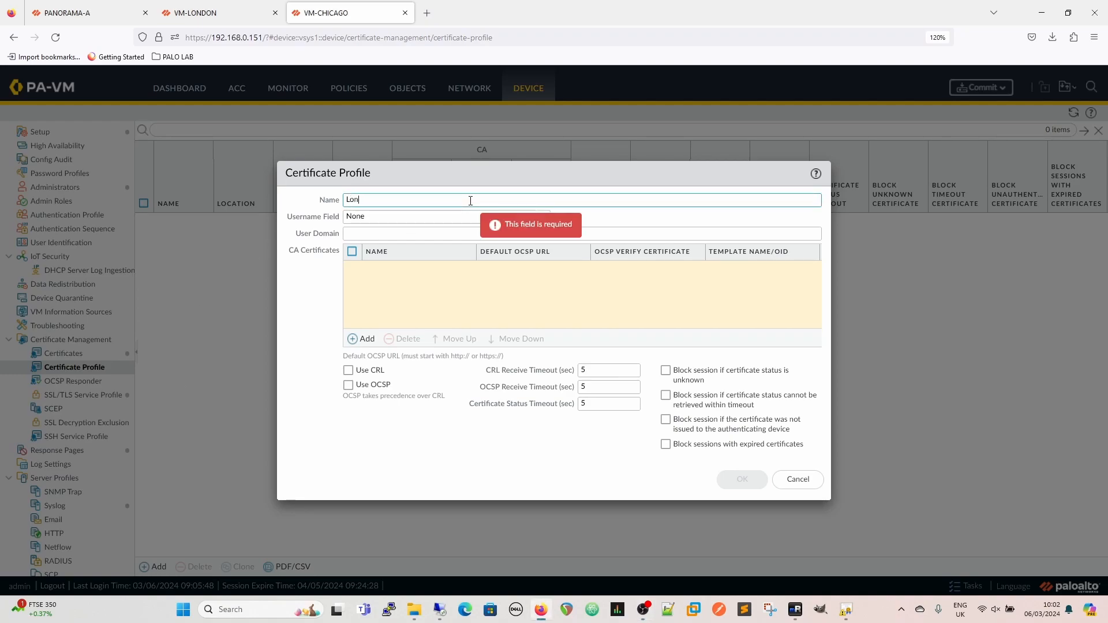
type("don_VPN")
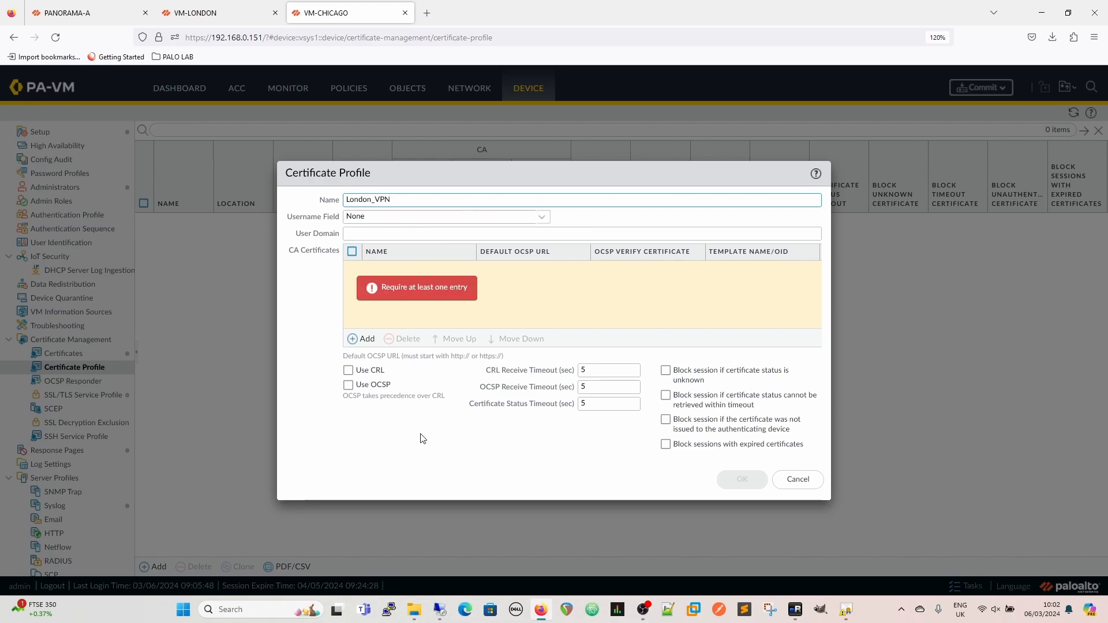
left_click(365, 339)
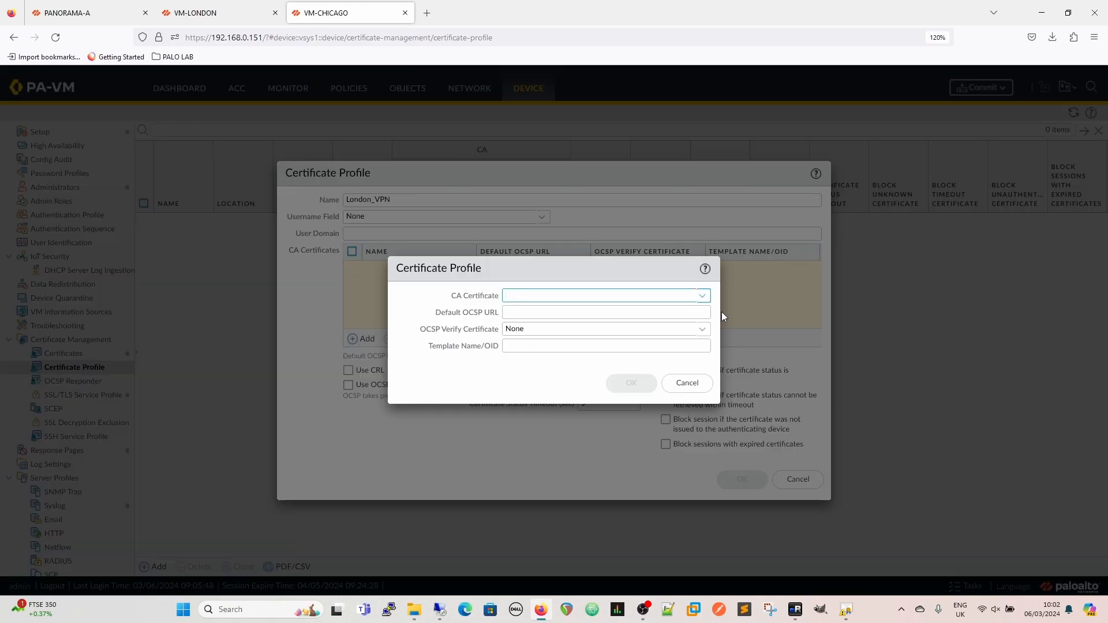
left_click(702, 295)
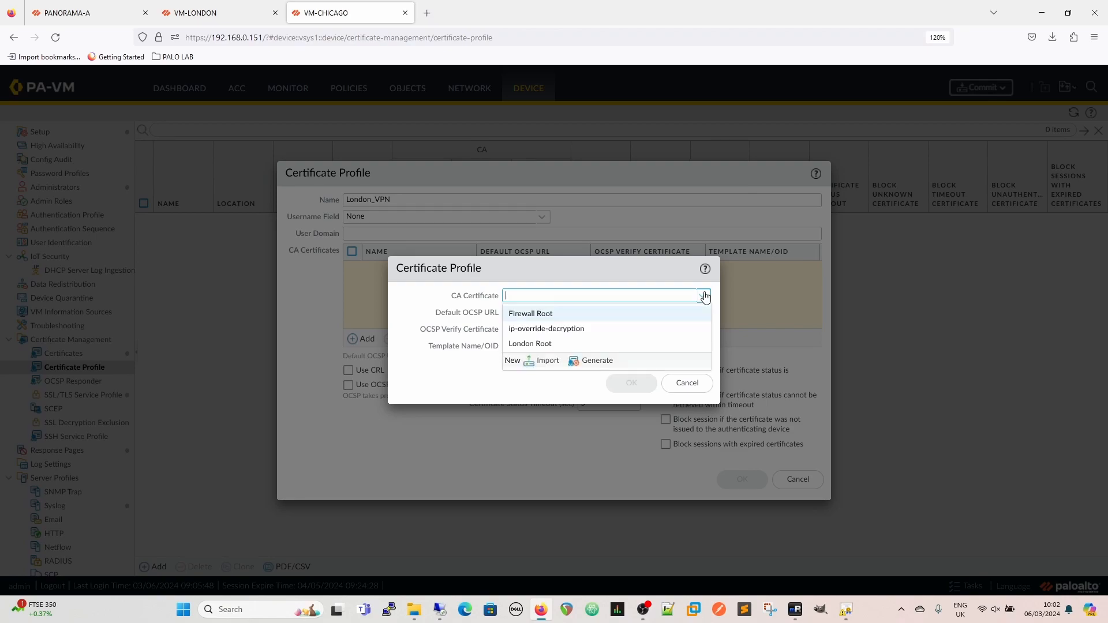
left_click(518, 344)
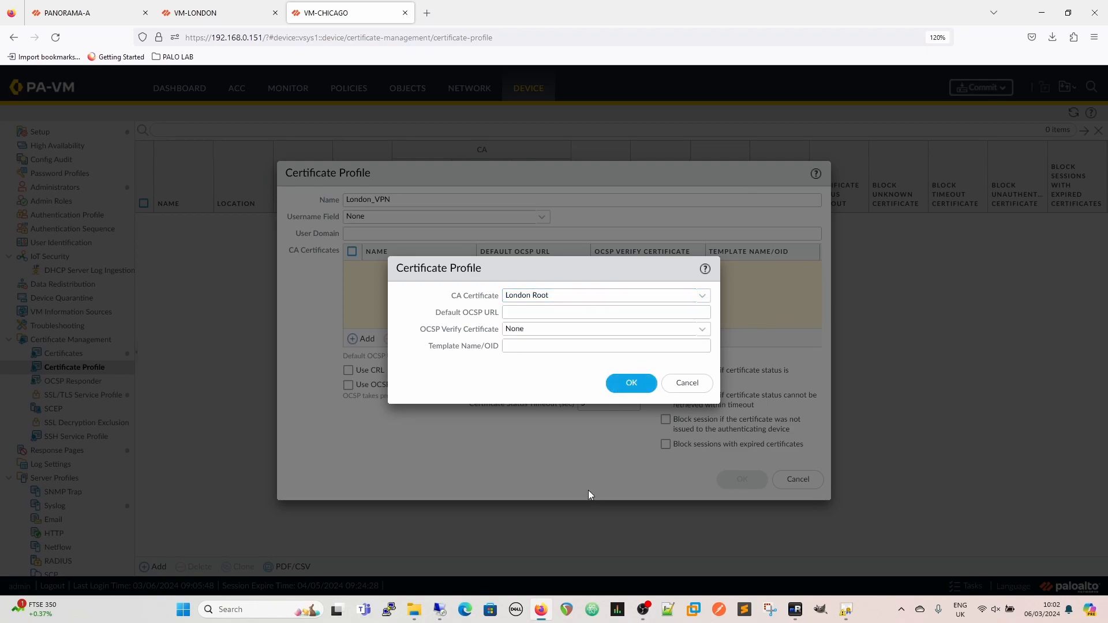
key("Return")
left_click(741, 480)
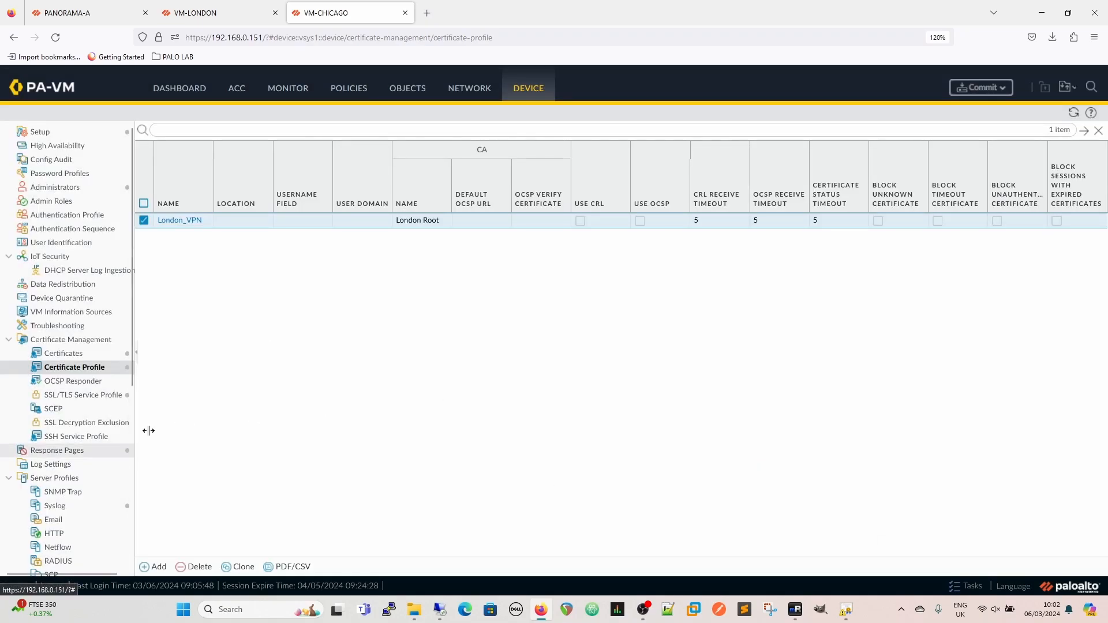
Switch the London IKE gateway's authentication to Certificate and choose London VPN Cert as its local certificate
left_click(471, 94)
left_click(68, 409)
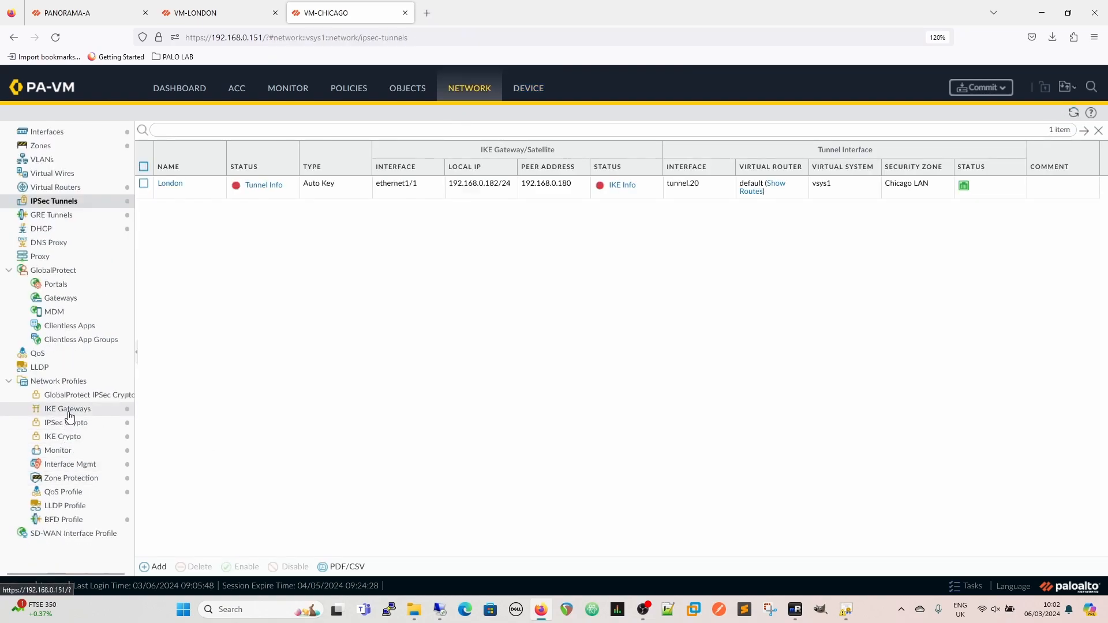
left_click(172, 186)
left_click(170, 185)
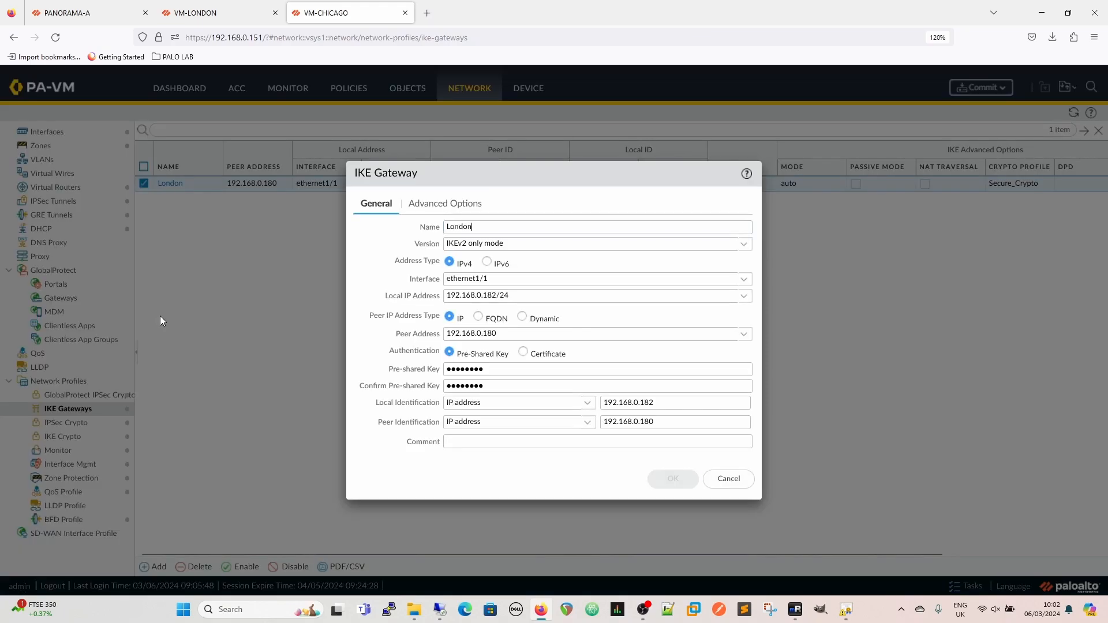
left_click(534, 355)
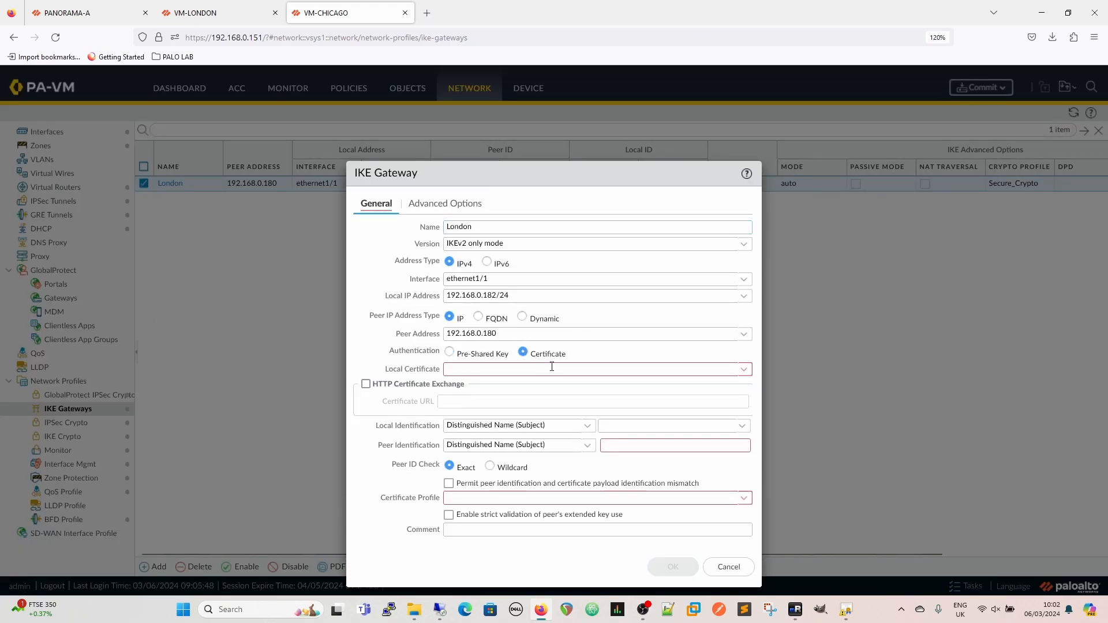
left_click(743, 369)
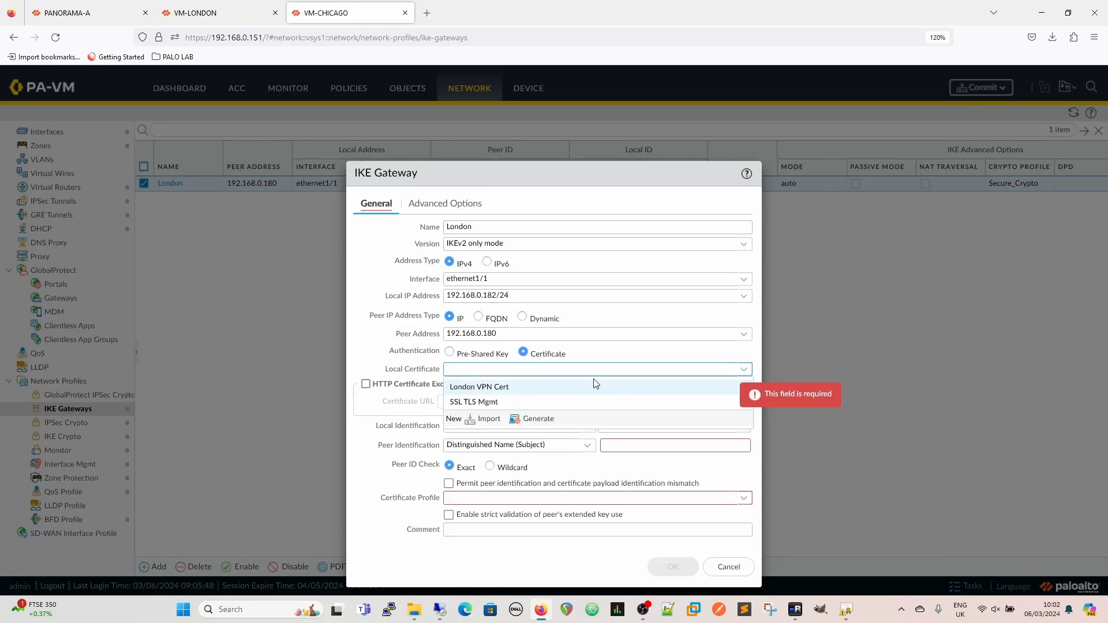
left_click(526, 389)
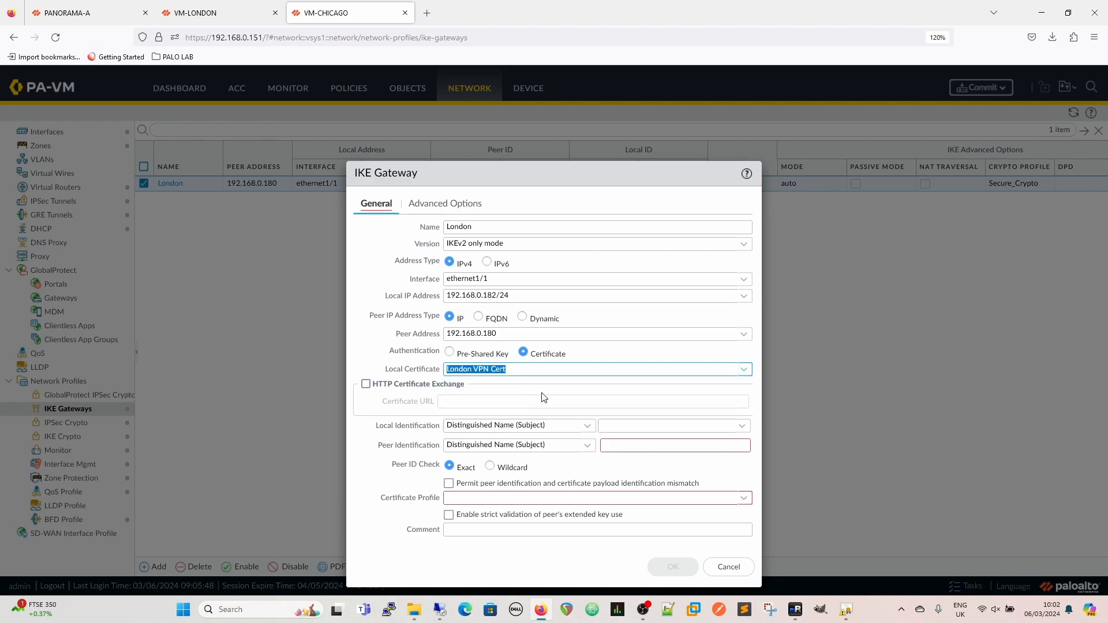
Set the gateway's local identification to IP address 192.168.0.182 and its peer identification to IP address 192.168.0.180
left_click(587, 426)
left_click(526, 475)
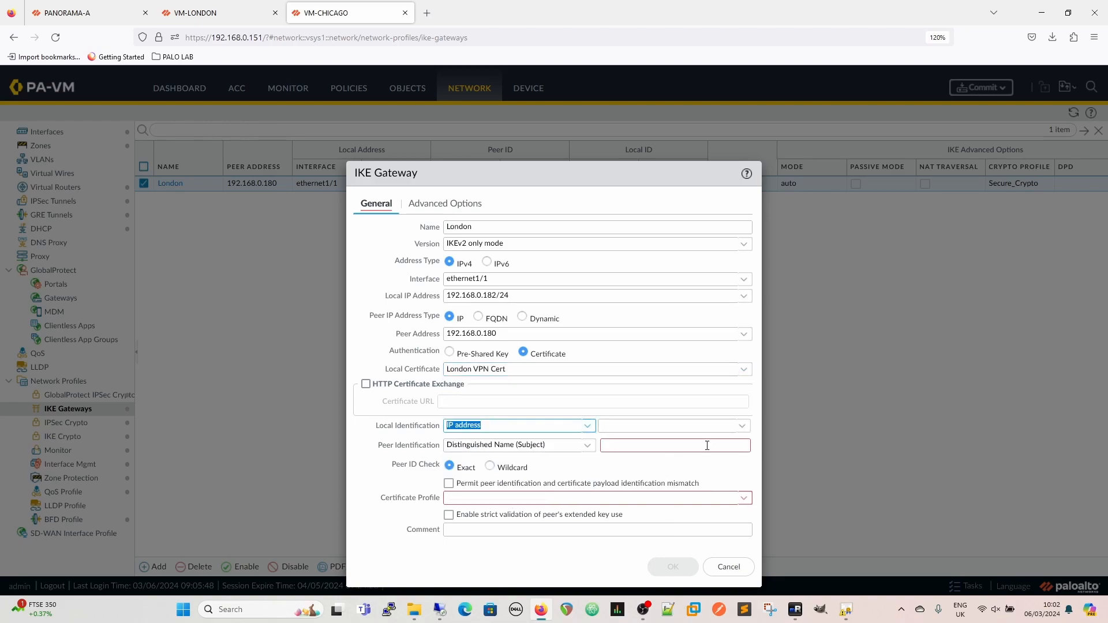
left_click(695, 425)
type("192.168.0.182")
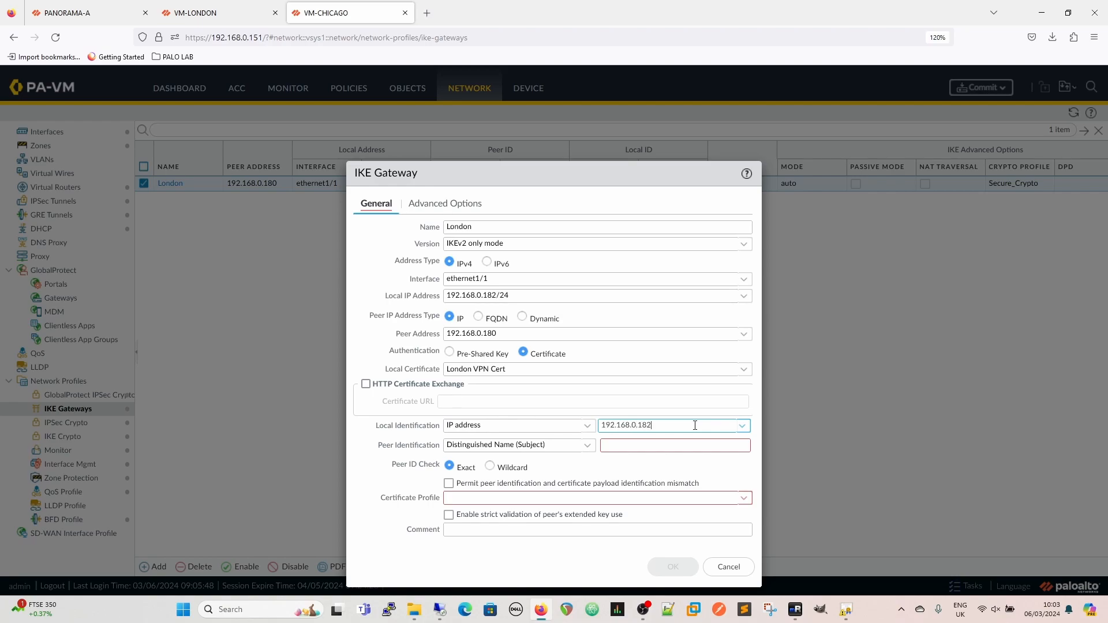
left_click(587, 446)
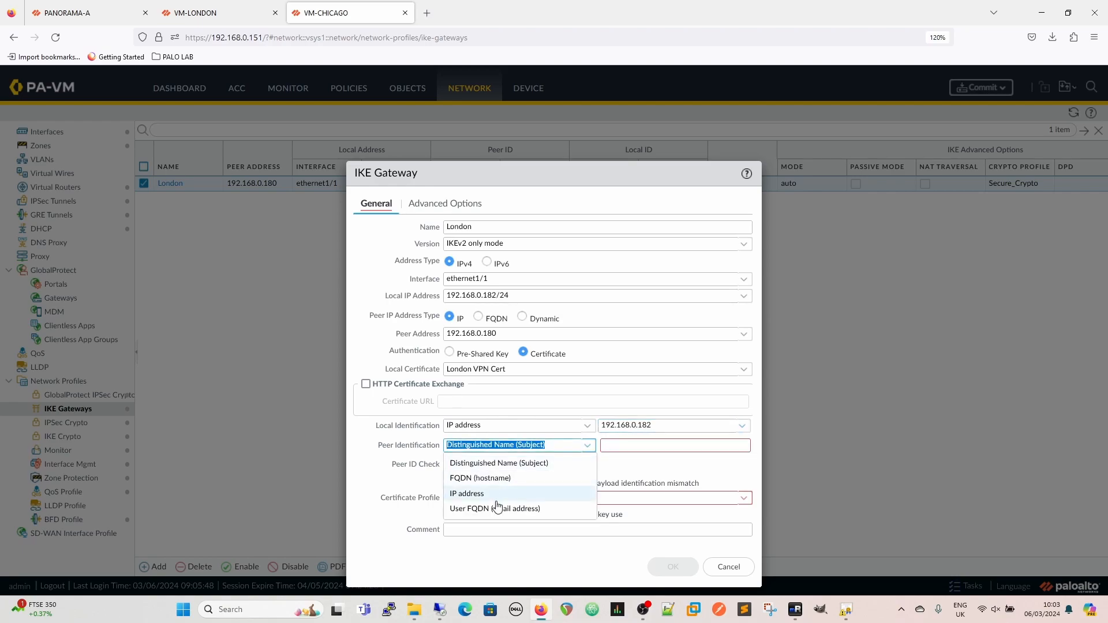
left_click(497, 500)
left_click(649, 447)
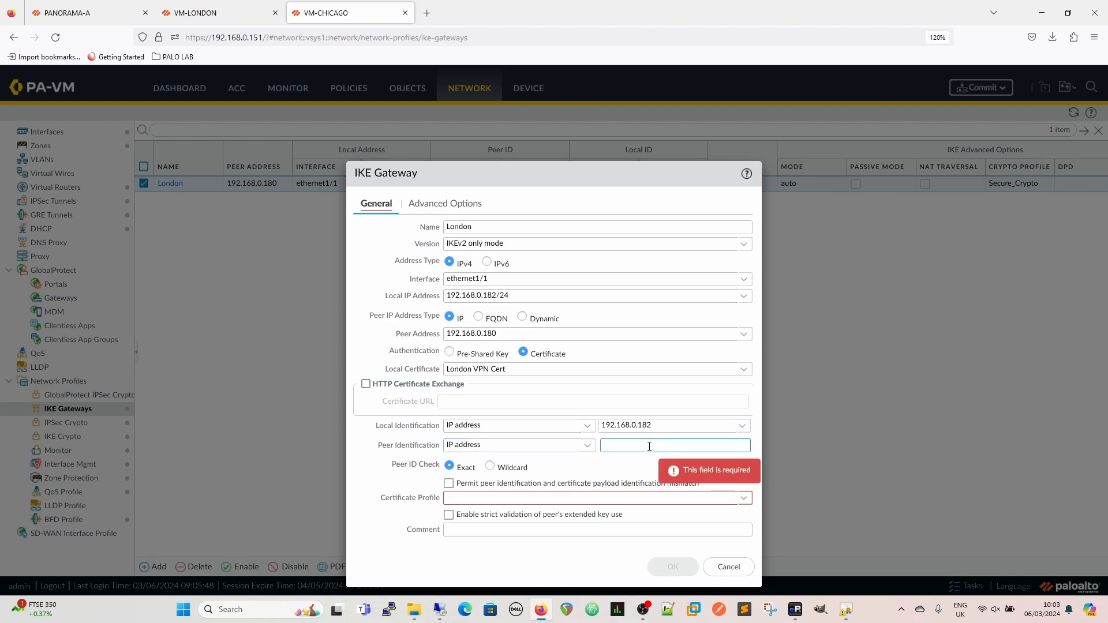
type("192.168.0.180")
Assign the London_VPN certificate profile to the IKE gateway and commit all changes on VM-CHICAGO
left_click(744, 498)
left_click(485, 518)
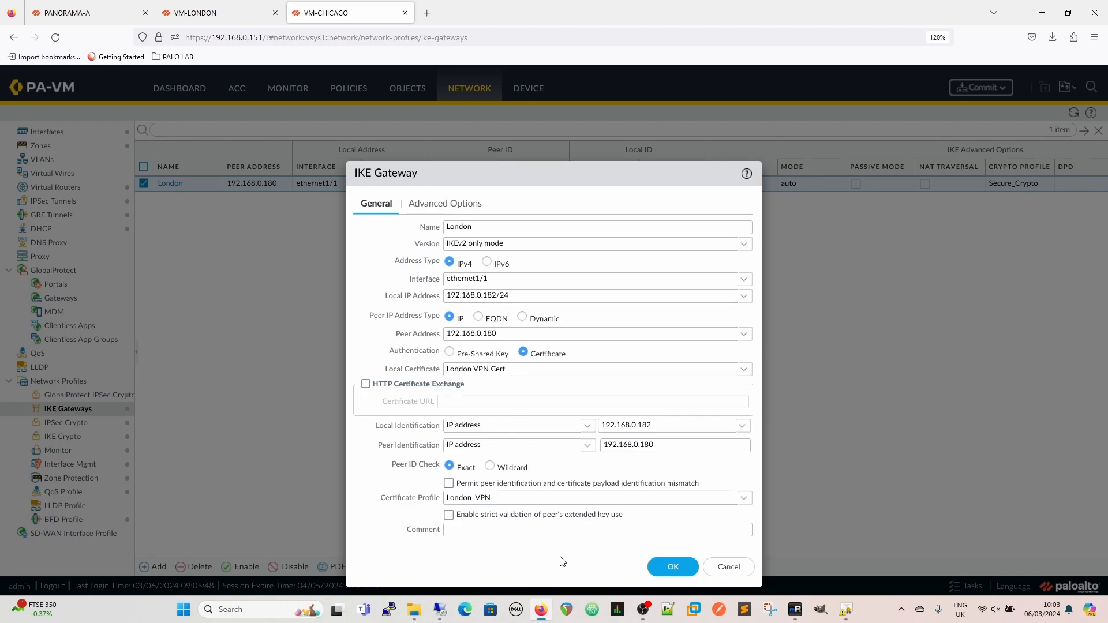
left_click(673, 566)
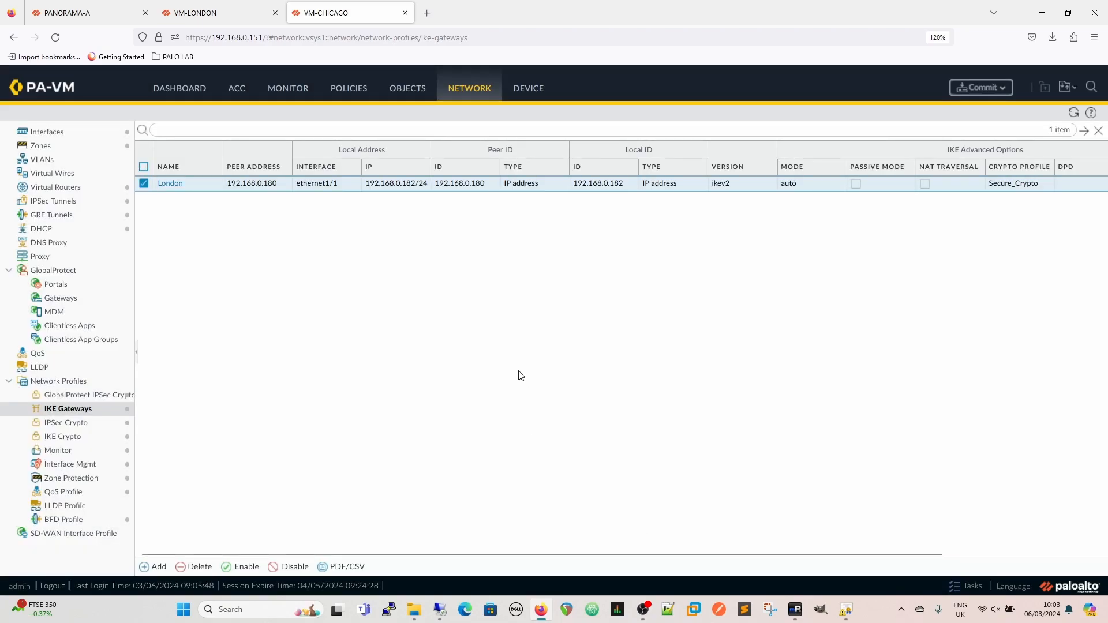
left_click(981, 87)
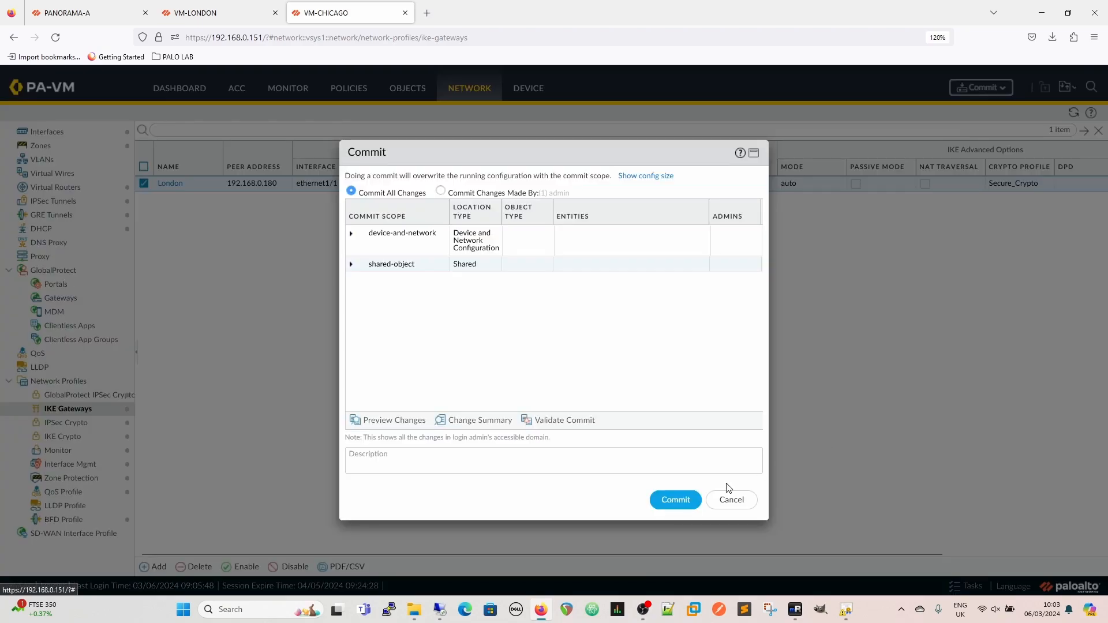
left_click(676, 500)
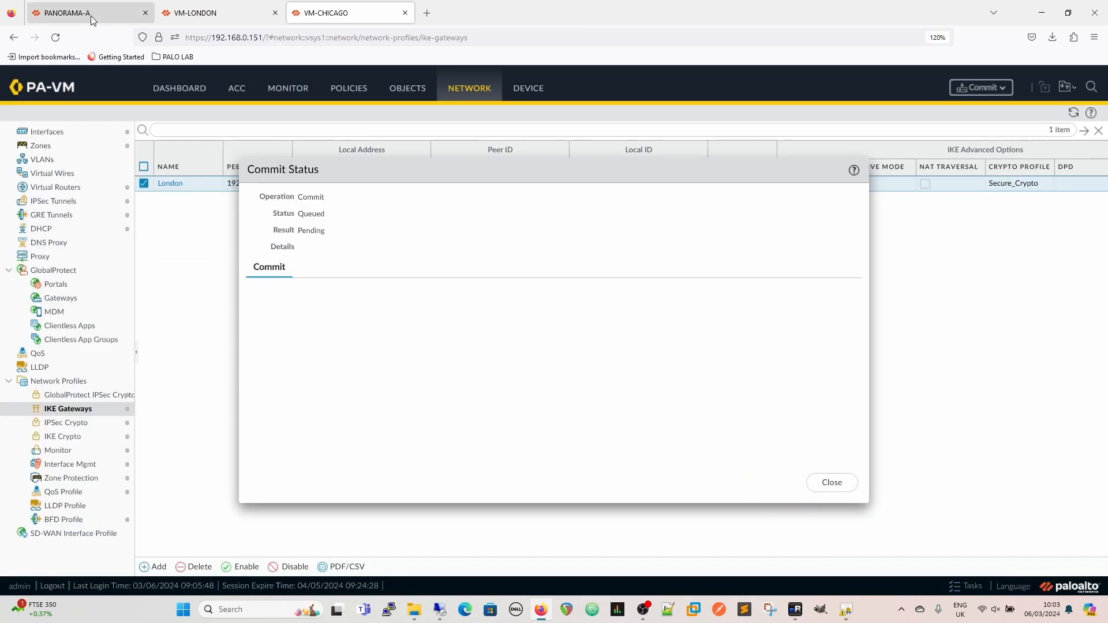
Push all pending STK_VM-LONDON template changes from Panorama to VM-LONDON and dismiss VM-LONDON's task list
left_click(90, 14)
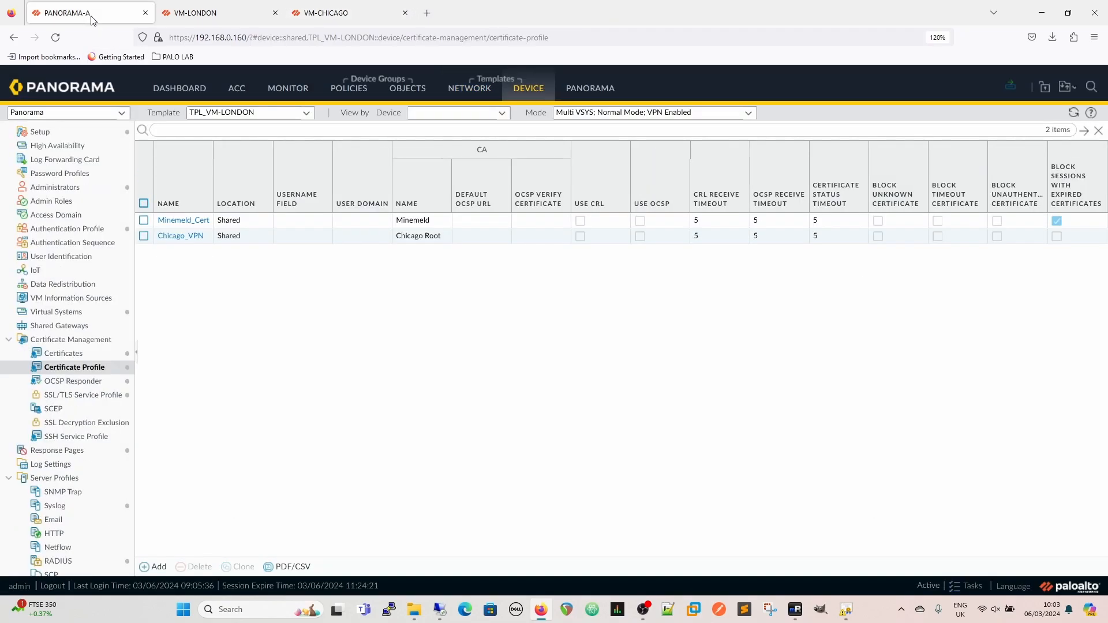
left_click(1010, 90)
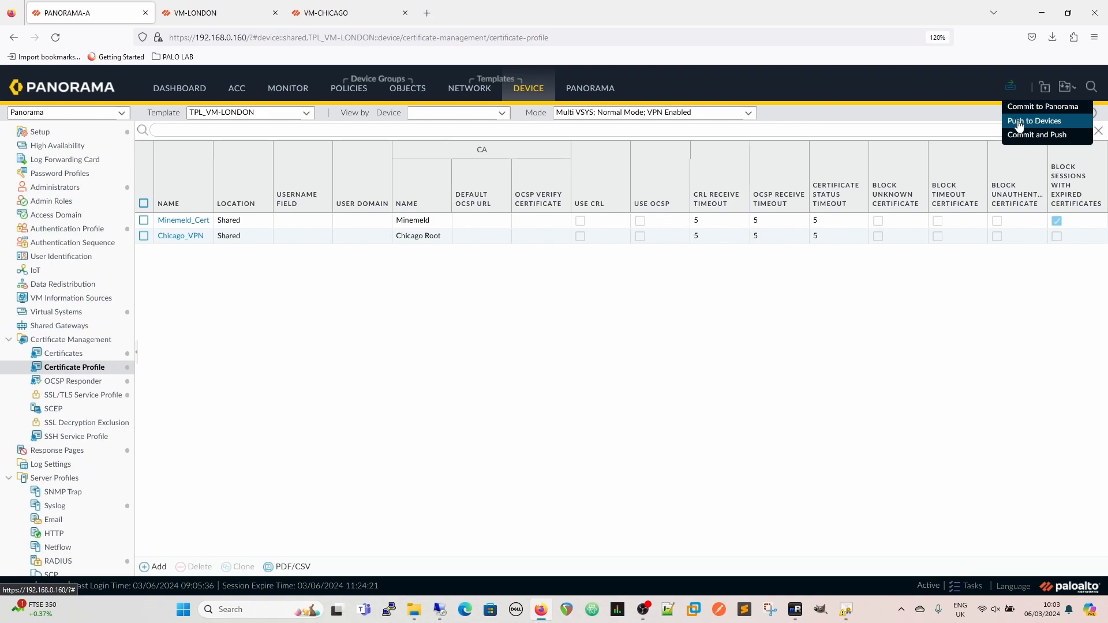
left_click(1018, 118)
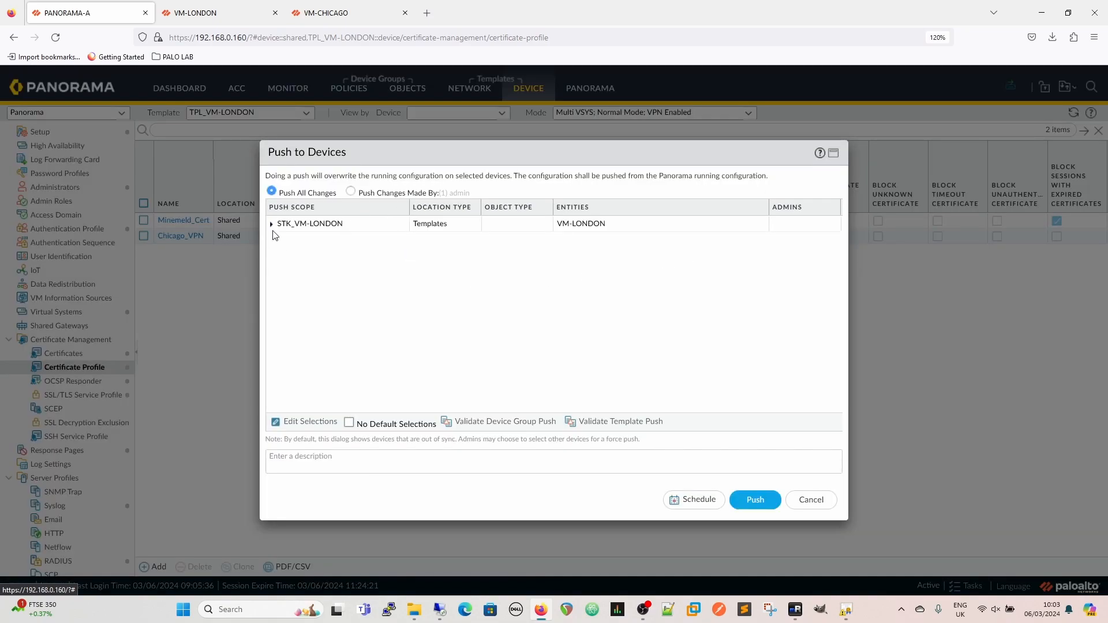
left_click(272, 224)
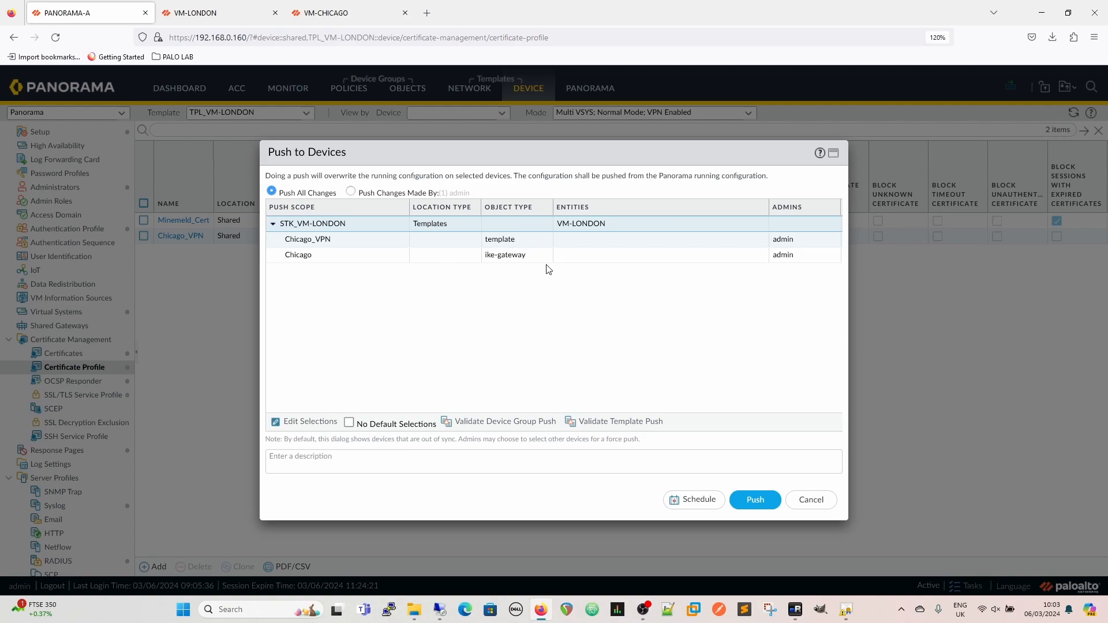
left_click(756, 499)
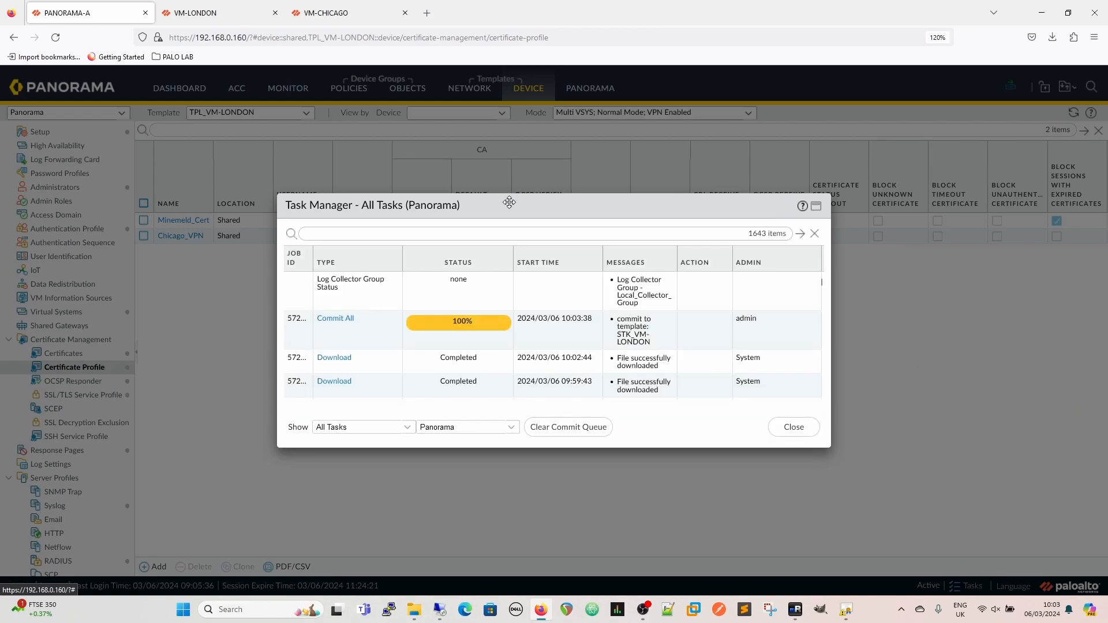
left_click(346, 12)
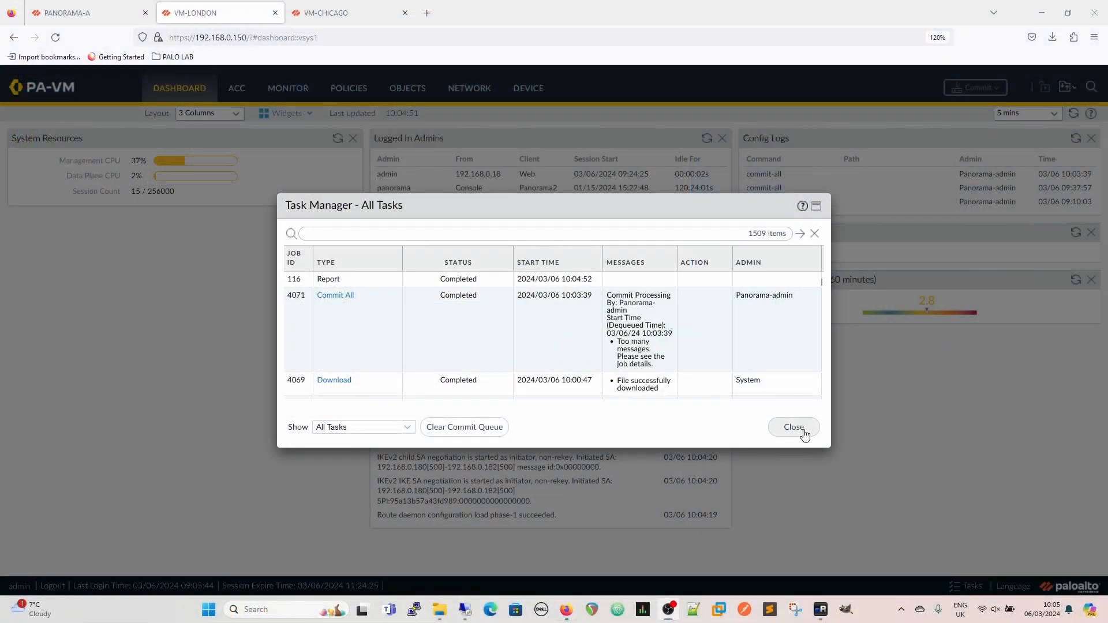
left_click(805, 428)
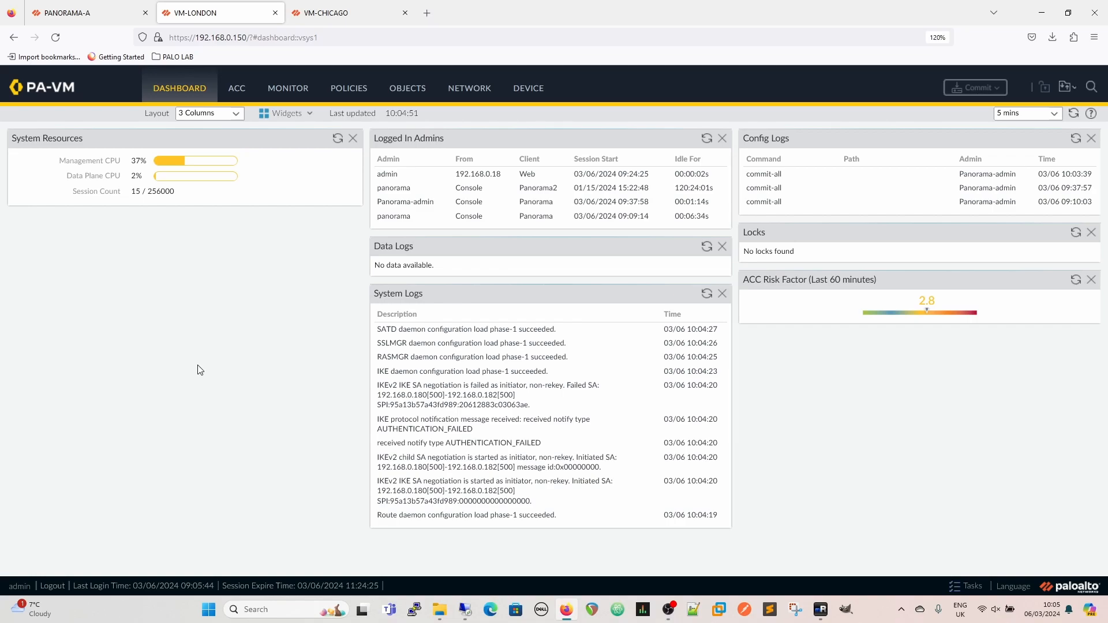
Switch to the Chicago session in mRemoteNG, rerun show vpn ike-sa and examine the IKEv2 gateway and child SAs
key("alt+Tab")
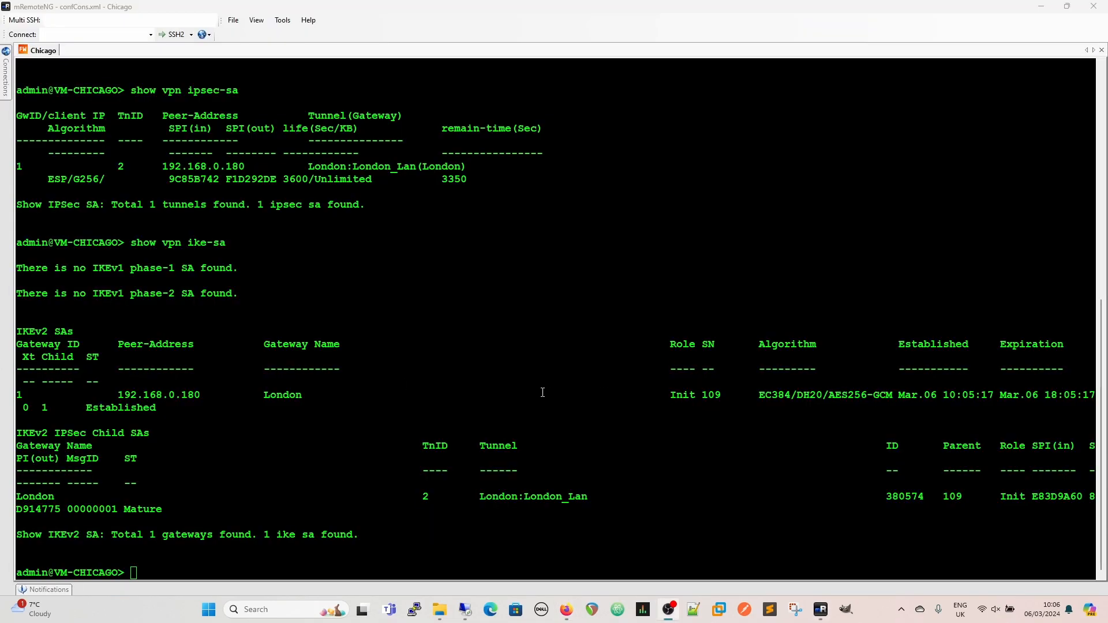
scroll(533, 393, "up", 7)
key("Up")
key("Return")
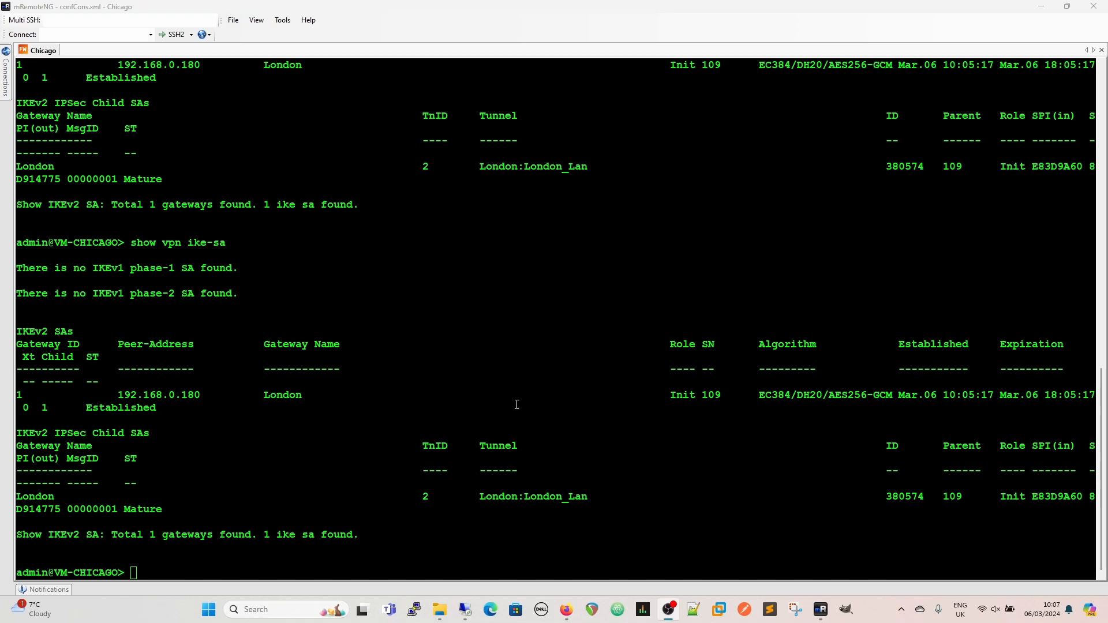
scroll(723, 226, "up", 5)
scroll(724, 228, "down", 5)
scroll(772, 400, "up", 7)
scroll(748, 460, "down", 7)
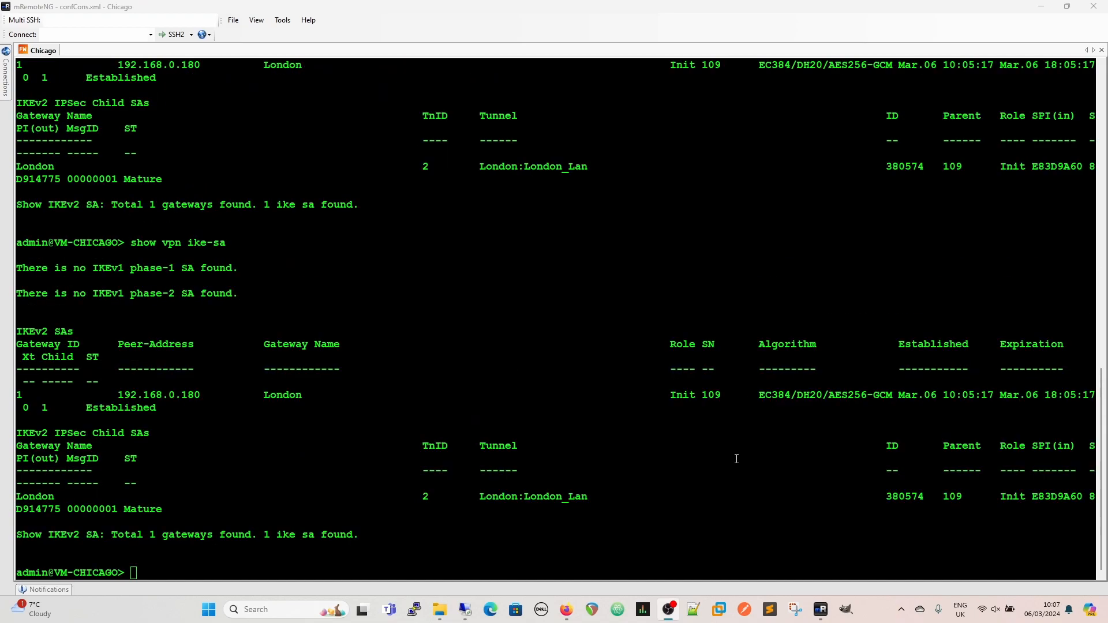